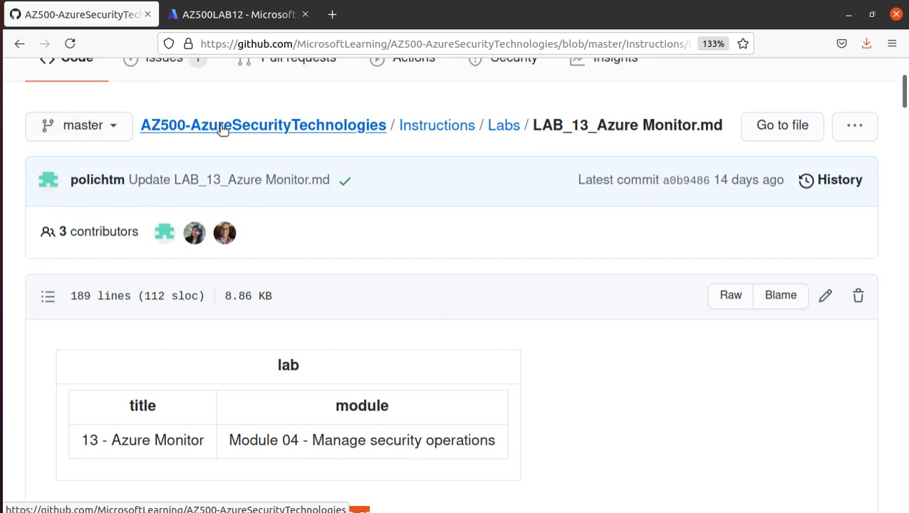
Browse the AZ500 Labs folder listing and open LAB_13_Azure Monitor.md
{"action": "scroll", "coordinate": [390, 171], "scroll_direction": "up", "scroll_amount": 3}
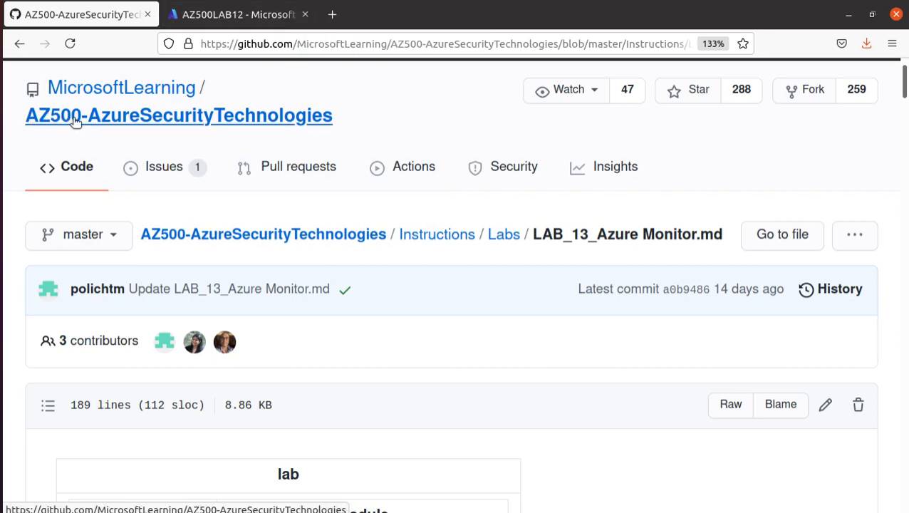
{"action": "left_click", "coordinate": [504, 243]}
{"action": "scroll", "coordinate": [203, 379], "scroll_direction": "down", "scroll_amount": 5}
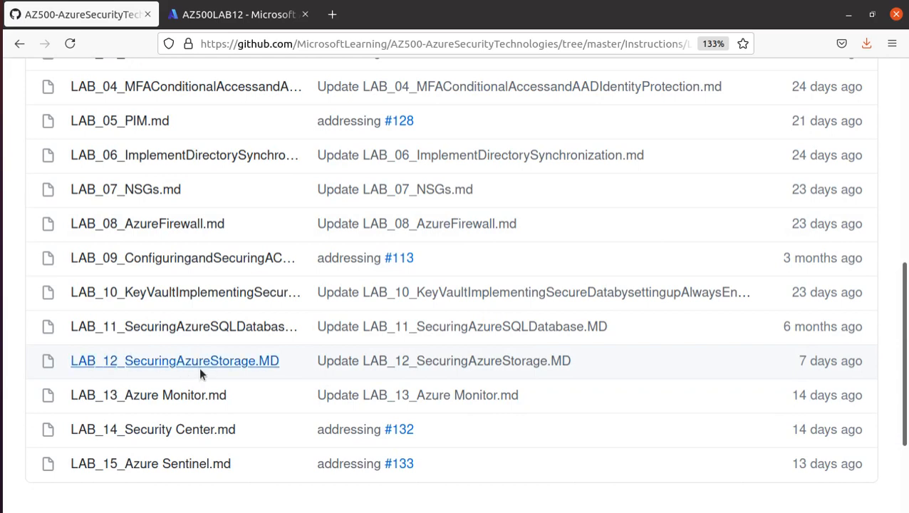
{"action": "scroll", "coordinate": [730, 282], "scroll_direction": "down", "scroll_amount": 3}
{"action": "triple_click", "coordinate": [858, 252]}
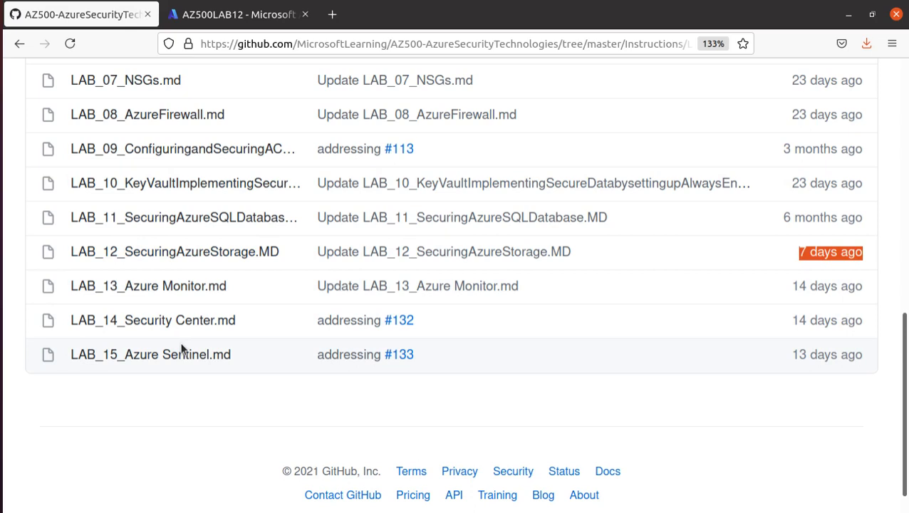
{"action": "scroll", "coordinate": [192, 292], "scroll_direction": "up", "scroll_amount": 3}
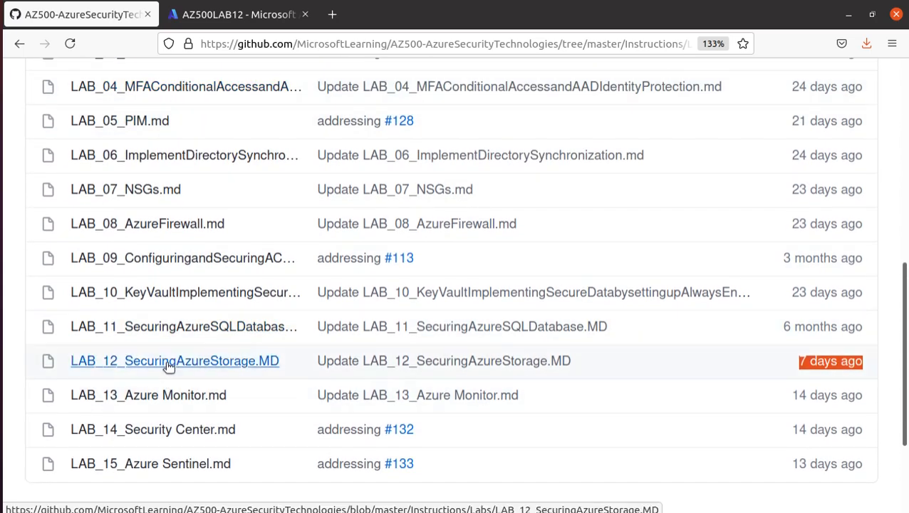
{"action": "left_click", "coordinate": [183, 398]}
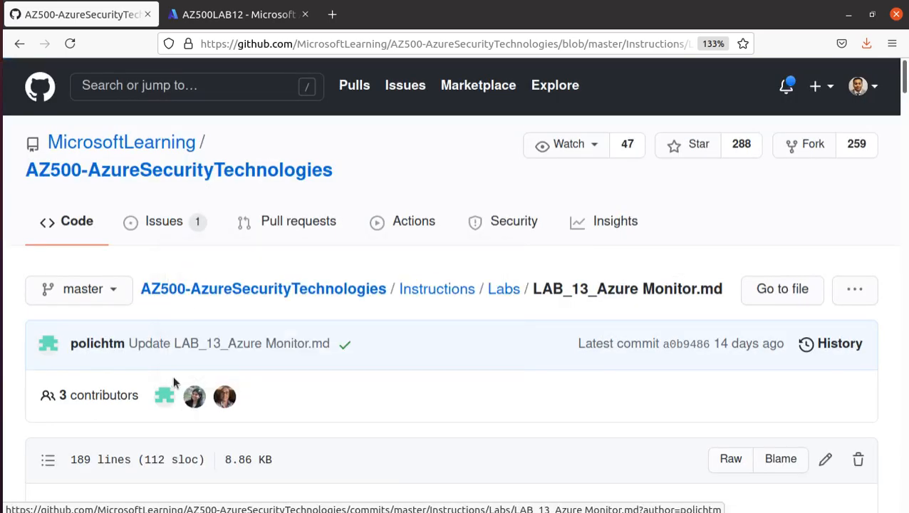
Read the lab scenario goals, including which telemetry gets collected
{"action": "scroll", "coordinate": [172, 375], "scroll_direction": "down", "scroll_amount": 5}
{"action": "scroll", "coordinate": [199, 346], "scroll_direction": "down", "scroll_amount": 2}
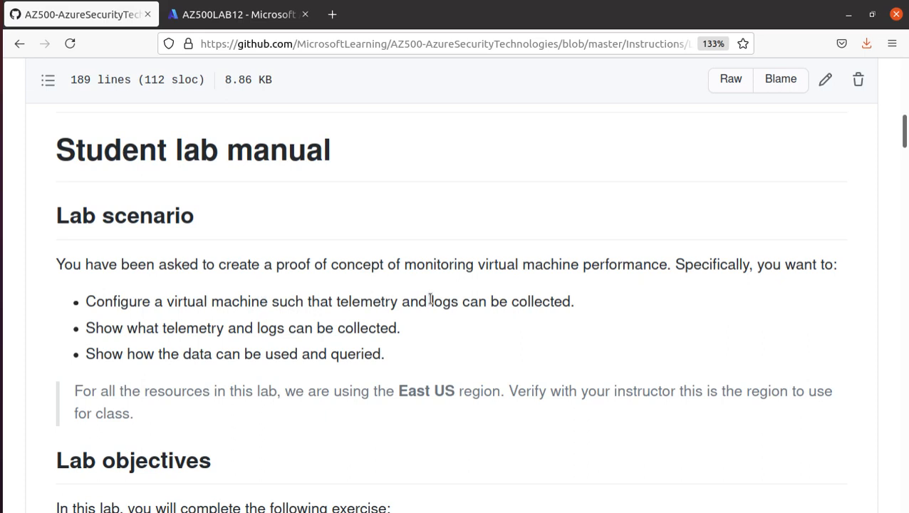
{"action": "left_click_drag", "start_coordinate": [578, 301], "coordinate": [73, 302]}
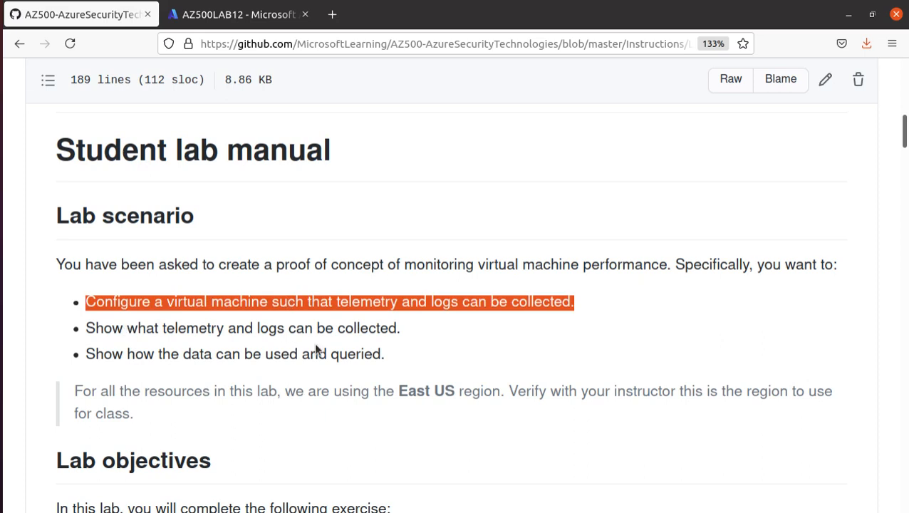
{"action": "left_click_drag", "start_coordinate": [410, 332], "coordinate": [65, 332]}
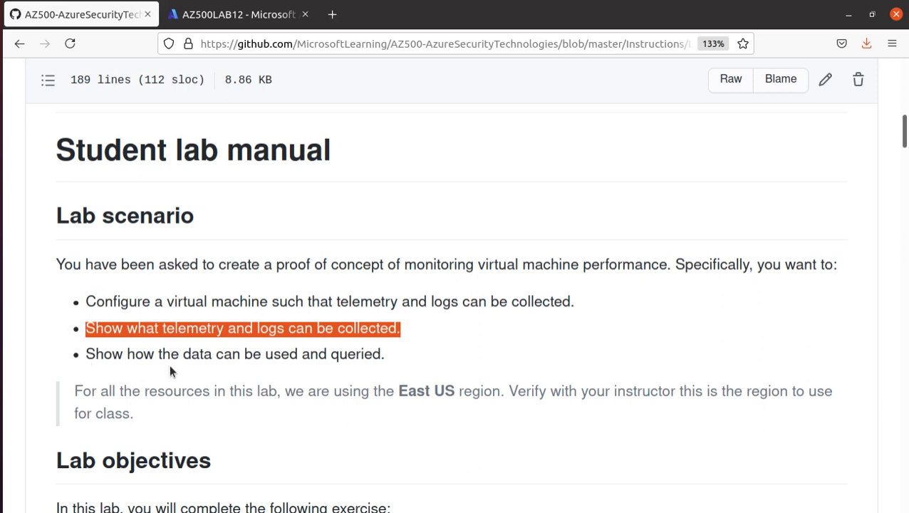
Review the five Exercise 1 tasks, from deploying the VM and workspace to querying data
{"action": "scroll", "coordinate": [170, 368], "scroll_direction": "down", "scroll_amount": 5}
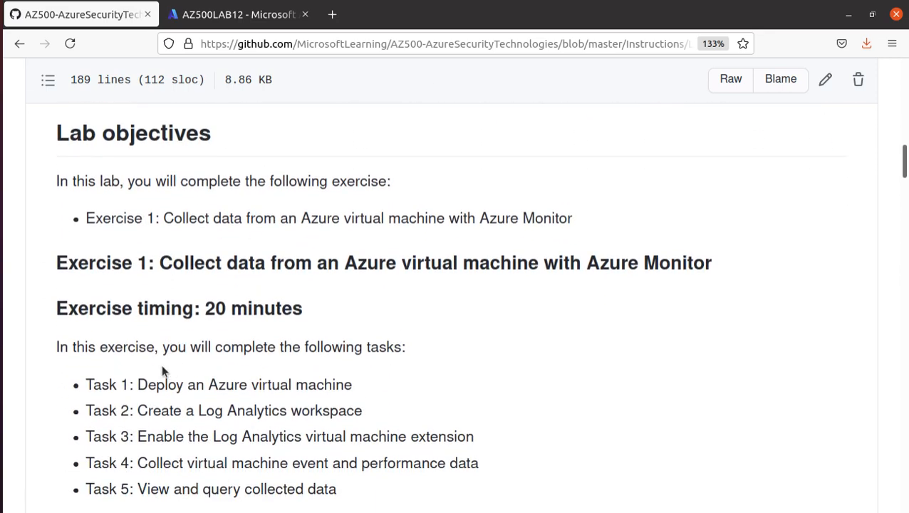
{"action": "scroll", "coordinate": [161, 361], "scroll_direction": "down", "scroll_amount": 1}
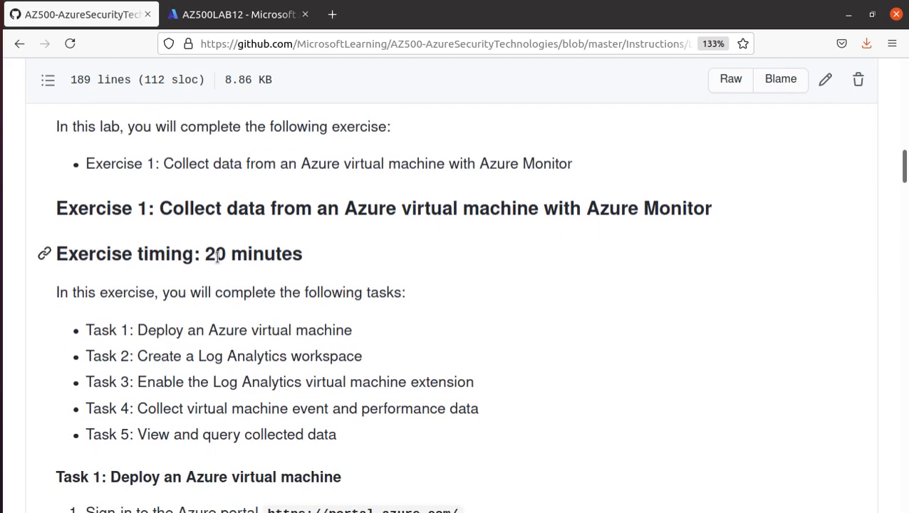
{"action": "scroll", "coordinate": [203, 274], "scroll_direction": "up", "scroll_amount": 3}
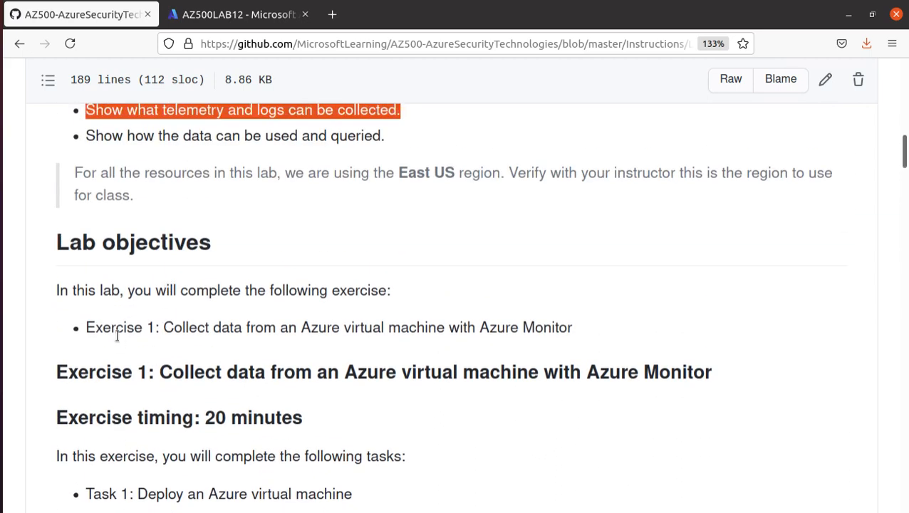
{"action": "scroll", "coordinate": [119, 334], "scroll_direction": "down", "scroll_amount": 6}
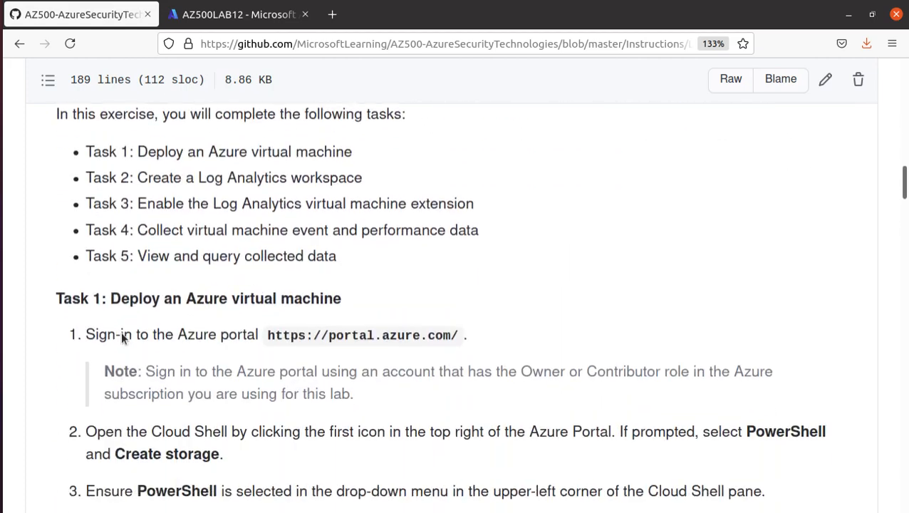
{"action": "scroll", "coordinate": [120, 333], "scroll_direction": "up", "scroll_amount": 1}
{"action": "left_click_drag", "start_coordinate": [337, 271], "coordinate": [47, 163]}
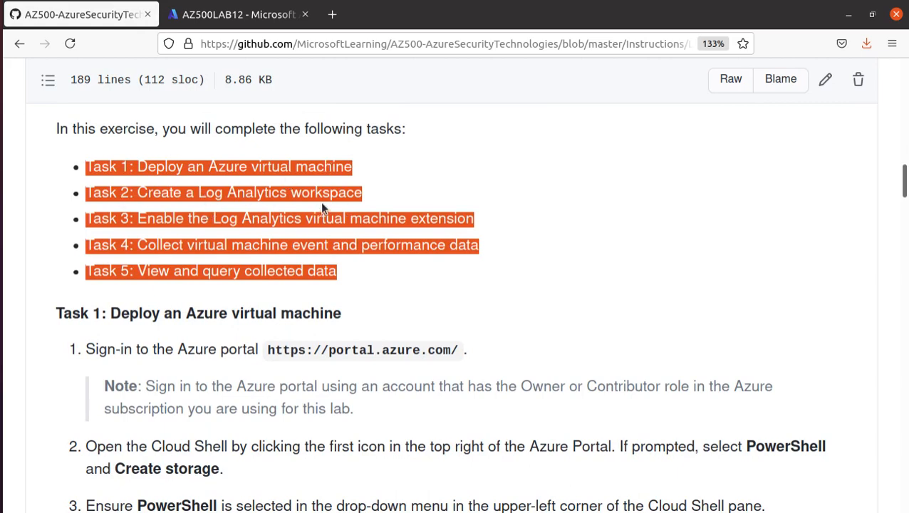
{"action": "left_click_drag", "start_coordinate": [375, 197], "coordinate": [135, 198]}
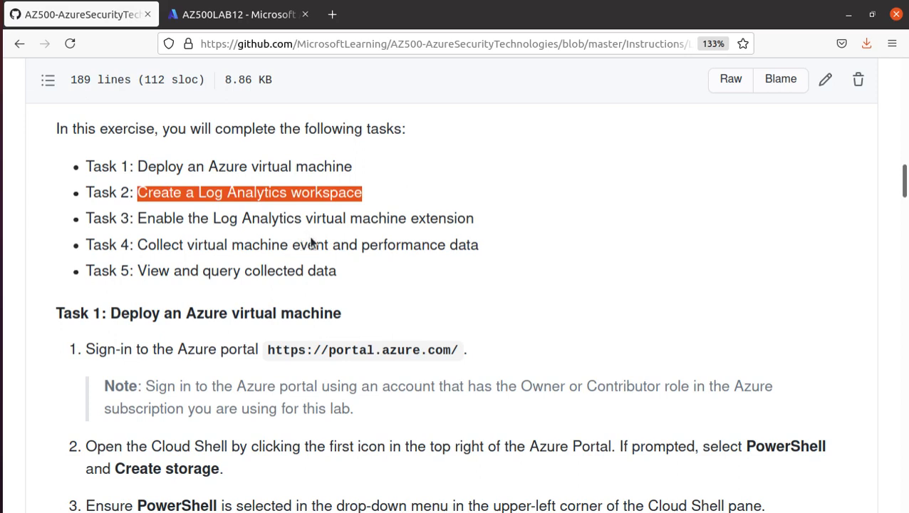
{"action": "left_click_drag", "start_coordinate": [306, 218], "coordinate": [521, 228]}
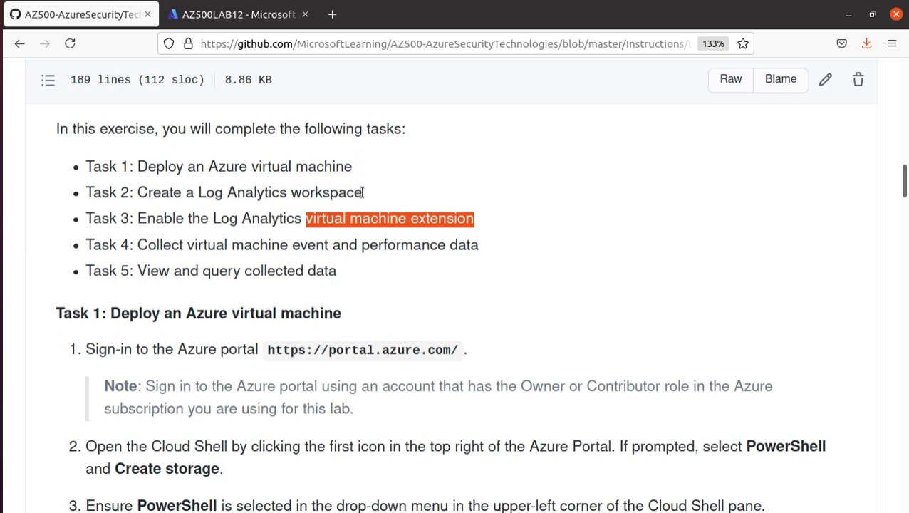
{"action": "left_click_drag", "start_coordinate": [364, 197], "coordinate": [176, 199]}
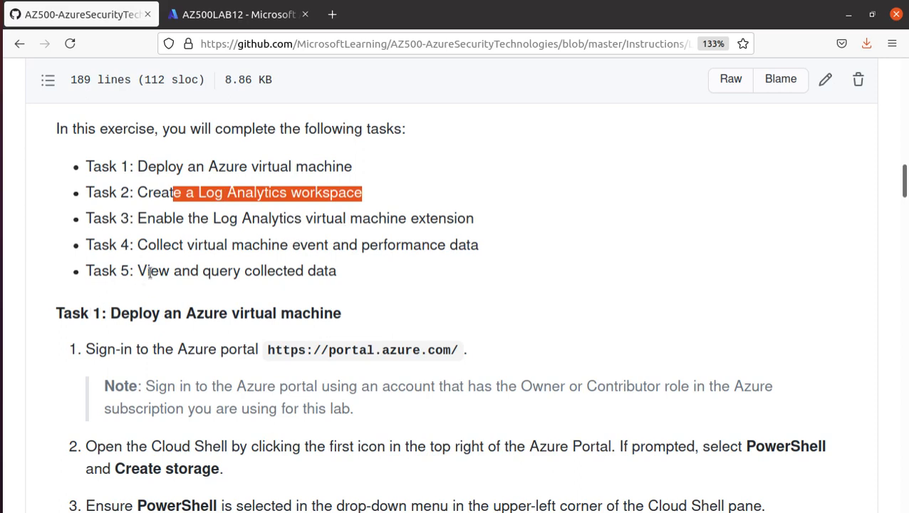
{"action": "left_click_drag", "start_coordinate": [150, 271], "coordinate": [353, 272]}
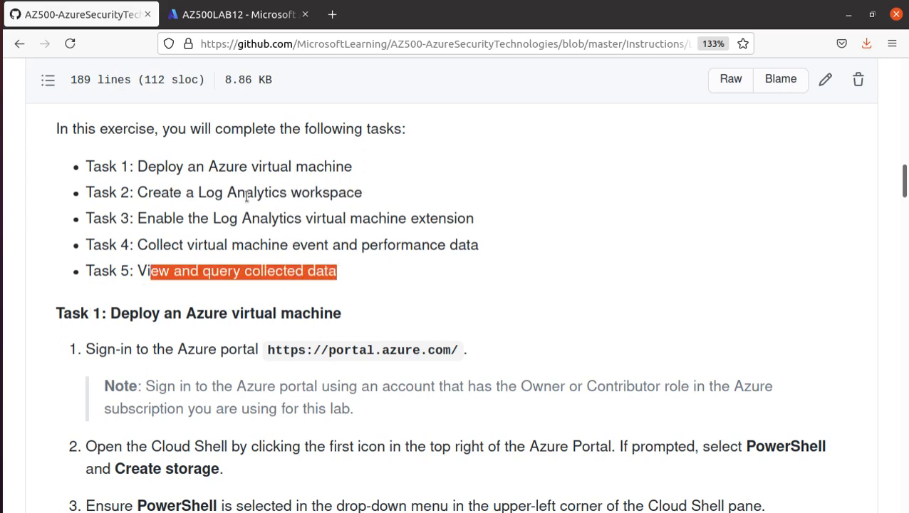
{"action": "triple_click", "coordinate": [247, 196]}
{"action": "left_click", "coordinate": [248, 196]}
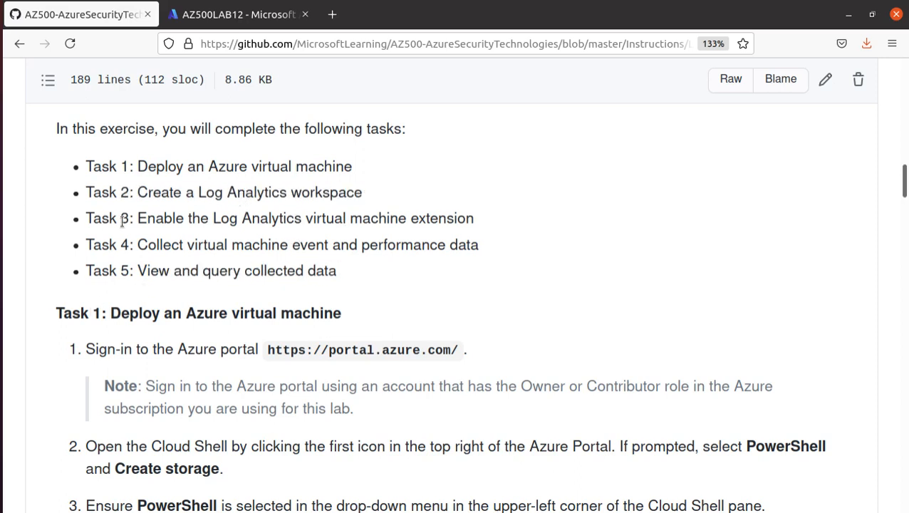
{"action": "scroll", "coordinate": [136, 379], "scroll_direction": "down", "scroll_amount": 1}
Copy the New-AzResourceGroup command from Task 1 step 4
{"action": "scroll", "coordinate": [136, 380], "scroll_direction": "down", "scroll_amount": 3}
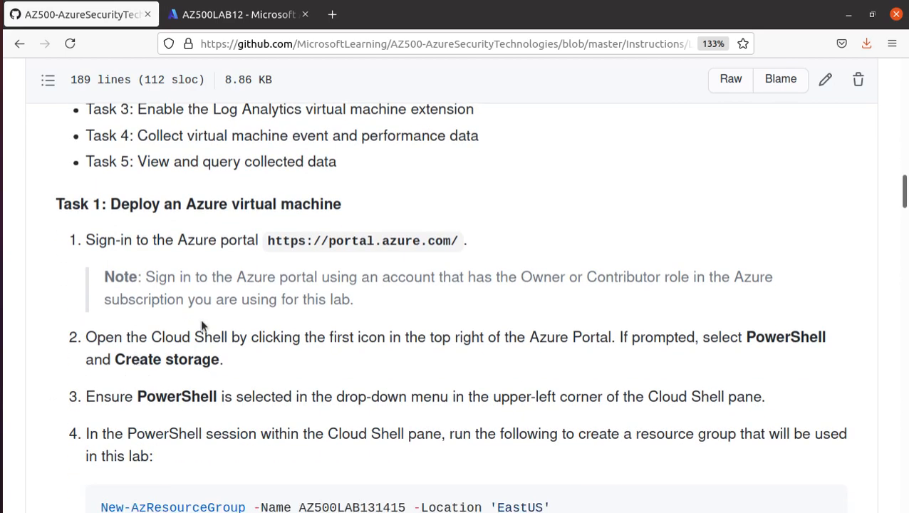
{"action": "double_click", "coordinate": [400, 240]}
{"action": "scroll", "coordinate": [399, 236], "scroll_direction": "down", "scroll_amount": 3}
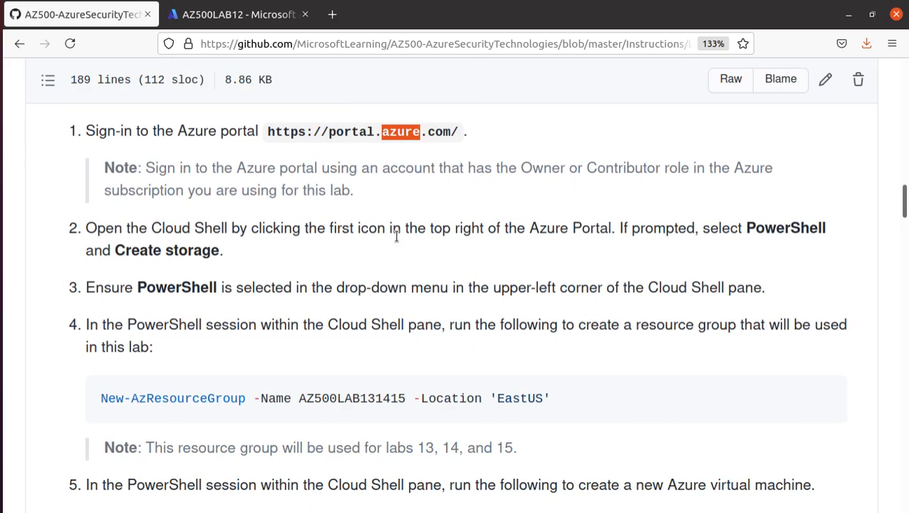
{"action": "scroll", "coordinate": [396, 237], "scroll_direction": "down", "scroll_amount": 5}
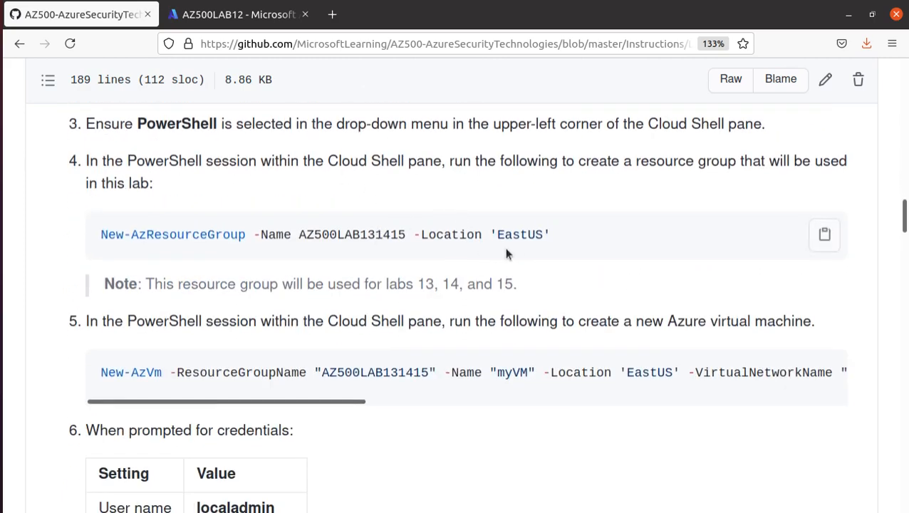
{"action": "left_click", "coordinate": [824, 234]}
Switch to the Azure portal tab and reload My Dashboard
{"action": "scroll", "coordinate": [625, 324], "scroll_direction": "down", "scroll_amount": 6}
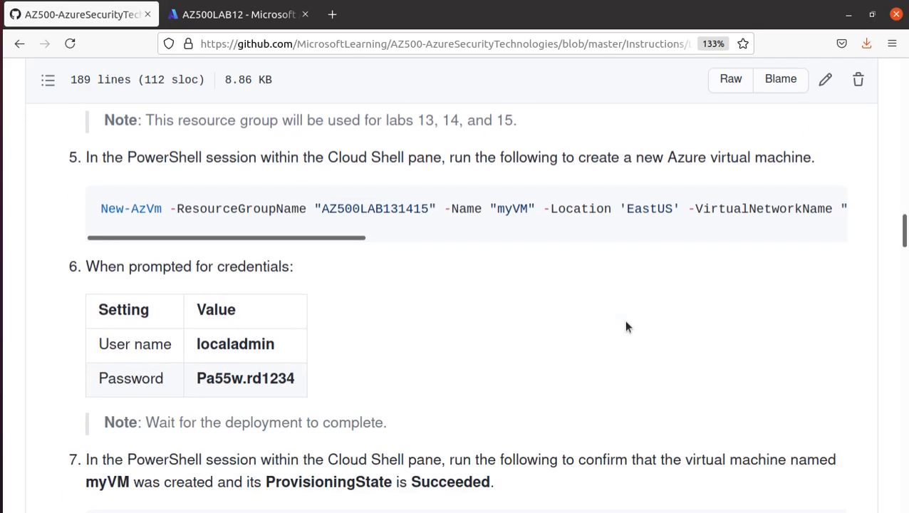
{"action": "scroll", "coordinate": [625, 326], "scroll_direction": "up", "scroll_amount": 6}
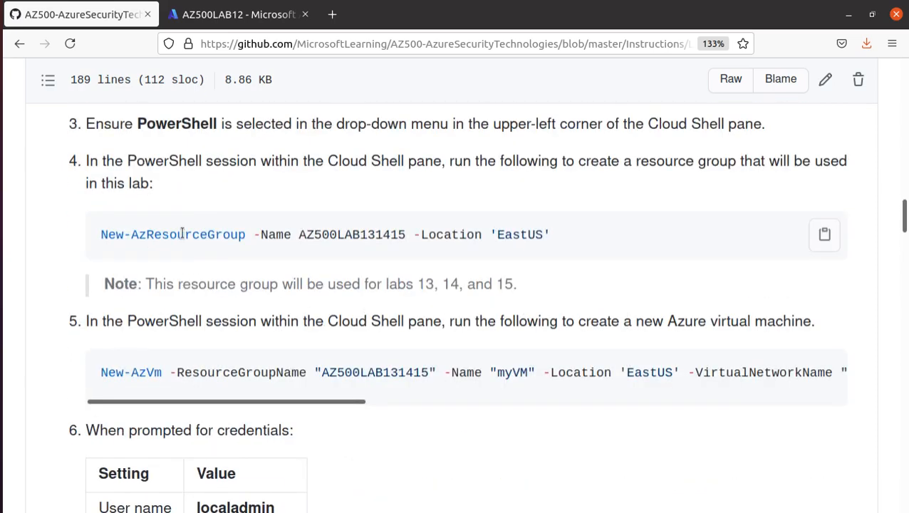
{"action": "left_click", "coordinate": [242, 16]}
{"action": "left_click", "coordinate": [71, 44]}
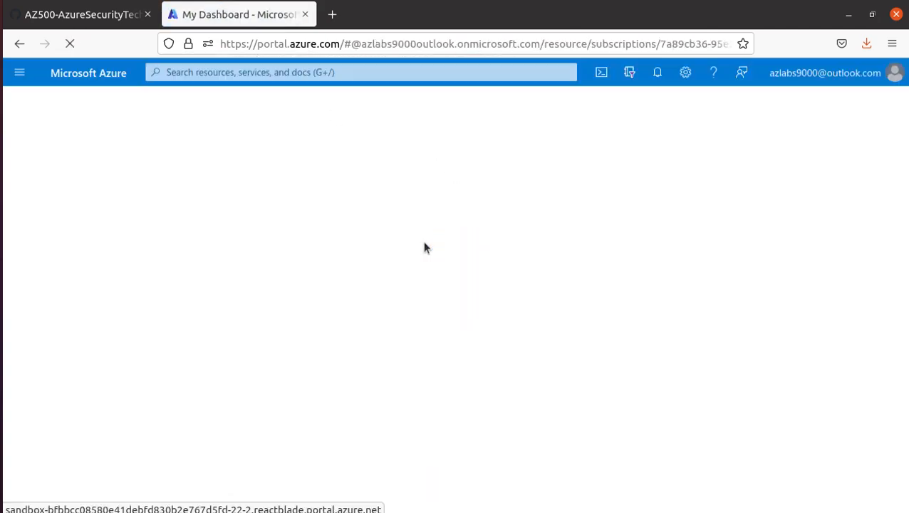
Run New-AzResourceGroup in PowerShell Cloud Shell to create AZ500LAB131415 in East US
{"action": "left_click", "coordinate": [601, 72]}
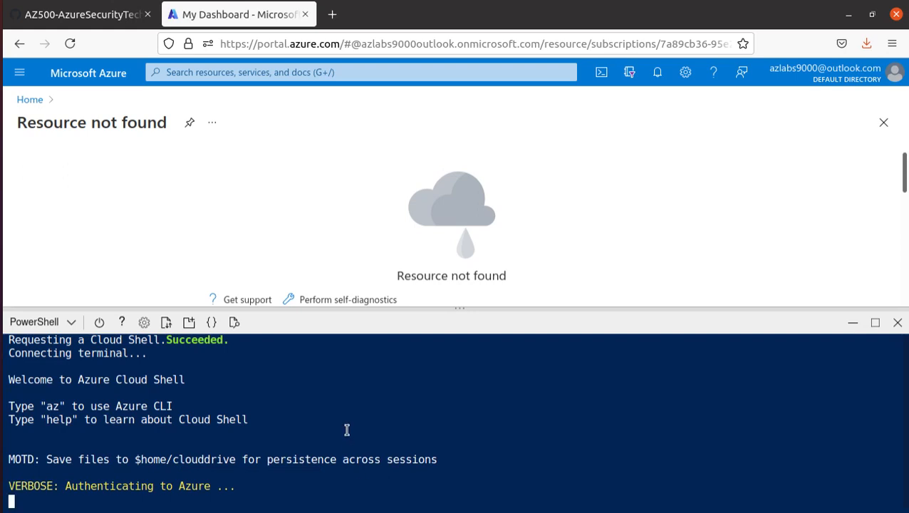
{"action": "right_click", "coordinate": [250, 489]}
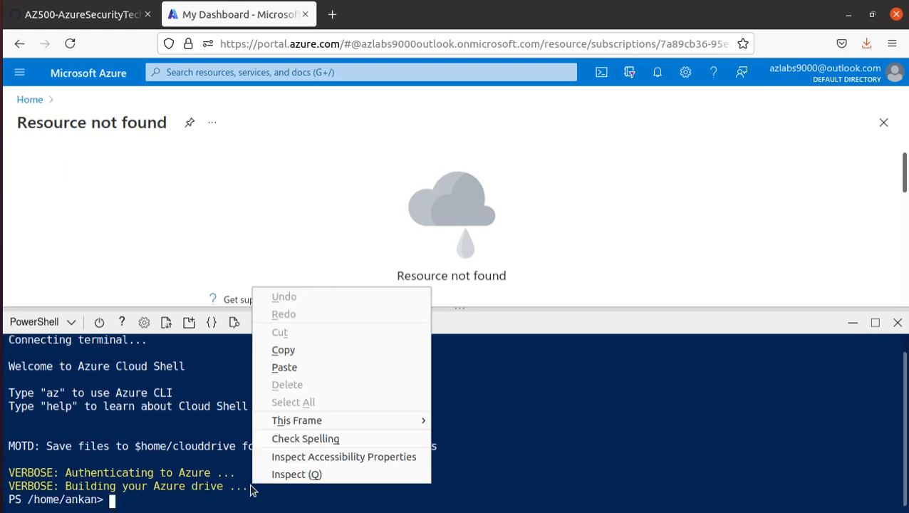
{"action": "left_click", "coordinate": [315, 369]}
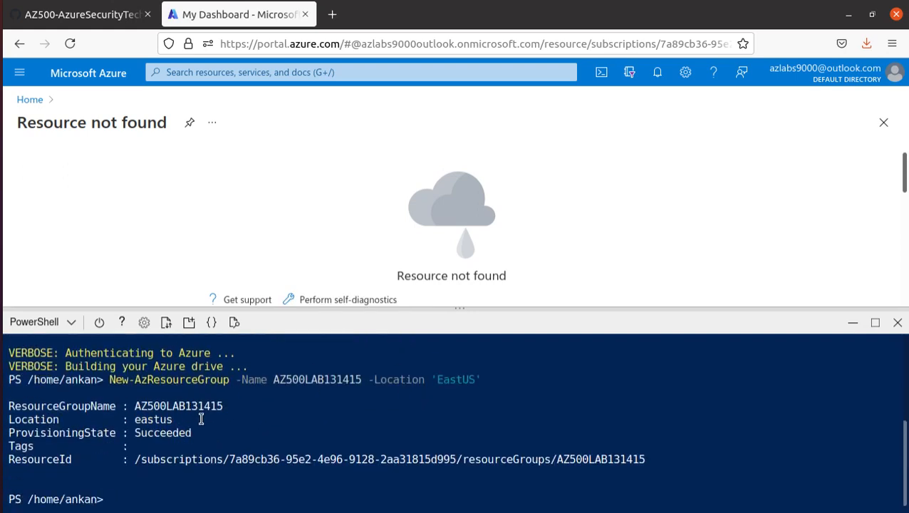
{"action": "left_click_drag", "start_coordinate": [224, 406], "coordinate": [137, 406]}
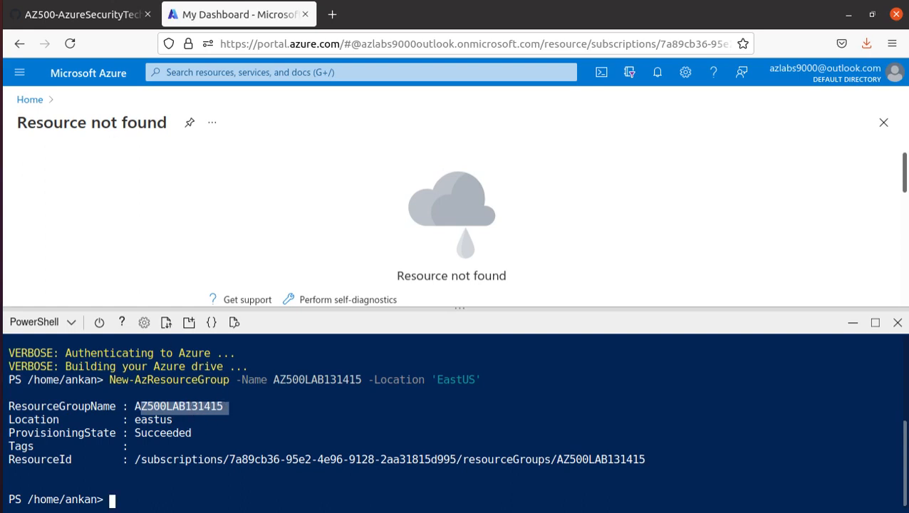
{"action": "left_click", "coordinate": [87, 14]}
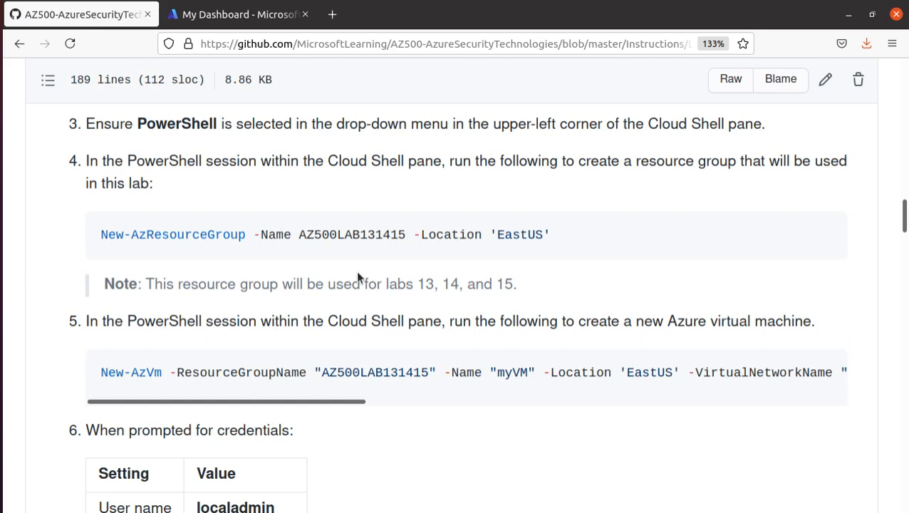
Review the note that labs 13, 14 and 15 share resource group AZ500LAB131415
{"action": "scroll", "coordinate": [376, 260], "scroll_direction": "up", "scroll_amount": 1}
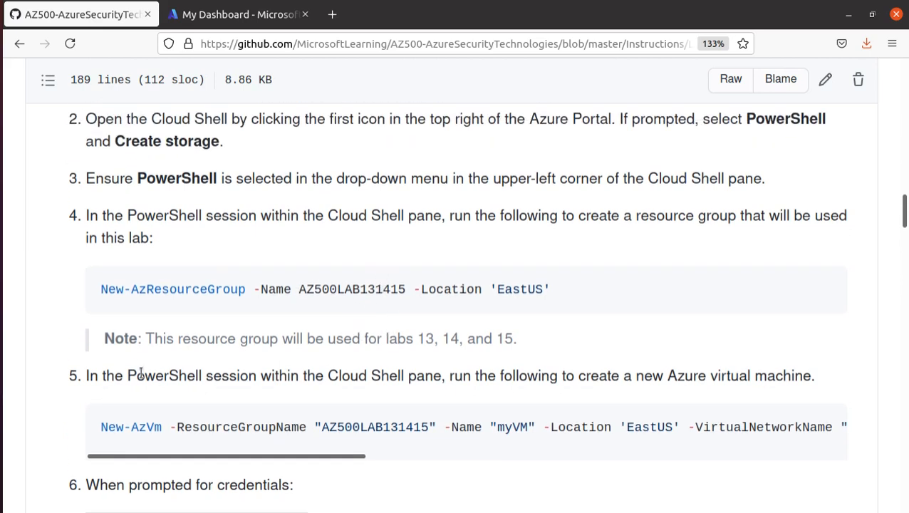
{"action": "left_click_drag", "start_coordinate": [344, 346], "coordinate": [521, 336]}
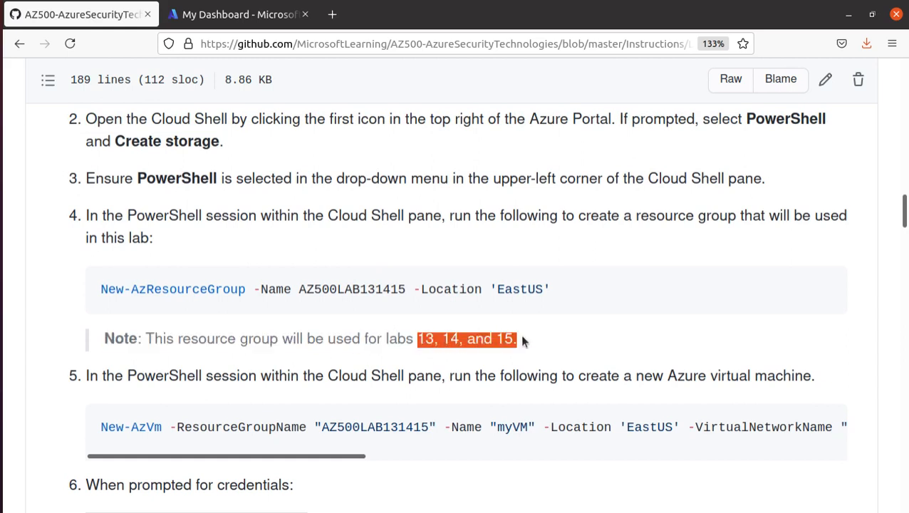
{"action": "left_click_drag", "start_coordinate": [361, 289], "coordinate": [421, 289]}
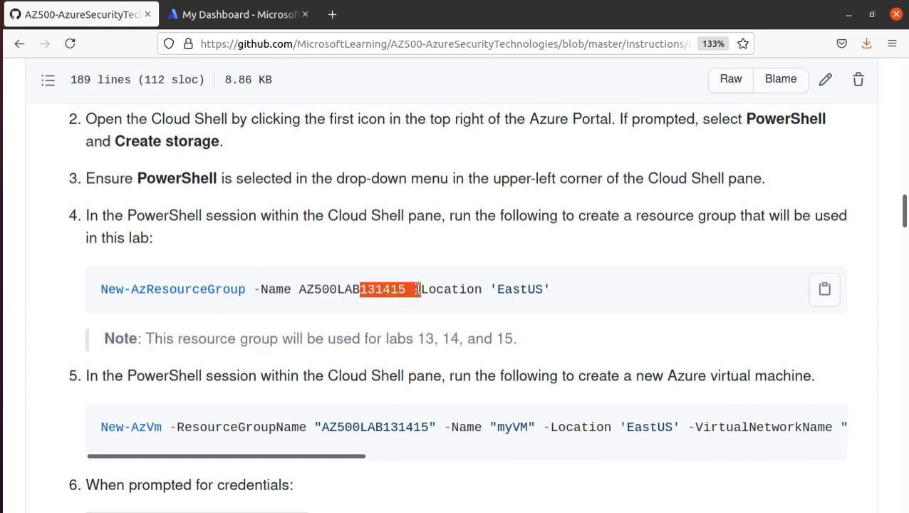
{"action": "scroll", "coordinate": [313, 323], "scroll_direction": "down", "scroll_amount": 3}
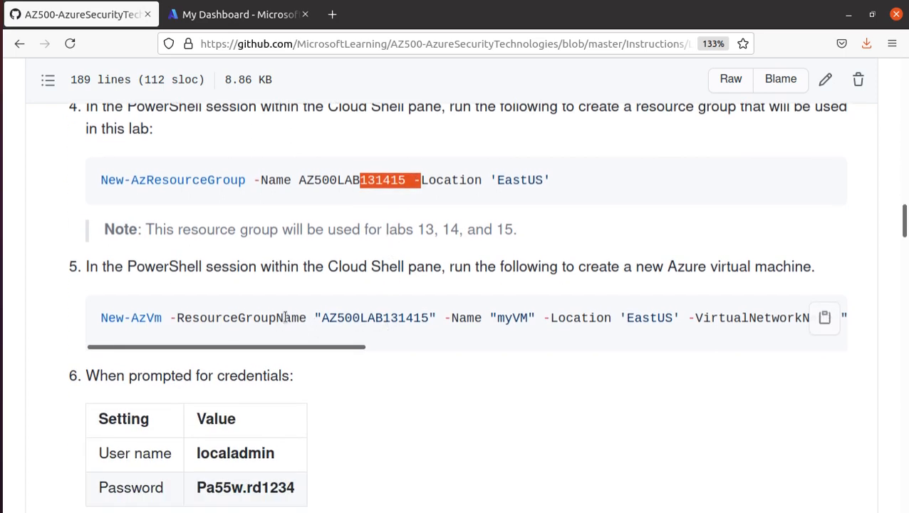
{"action": "scroll", "coordinate": [299, 313], "scroll_direction": "down", "scroll_amount": 1}
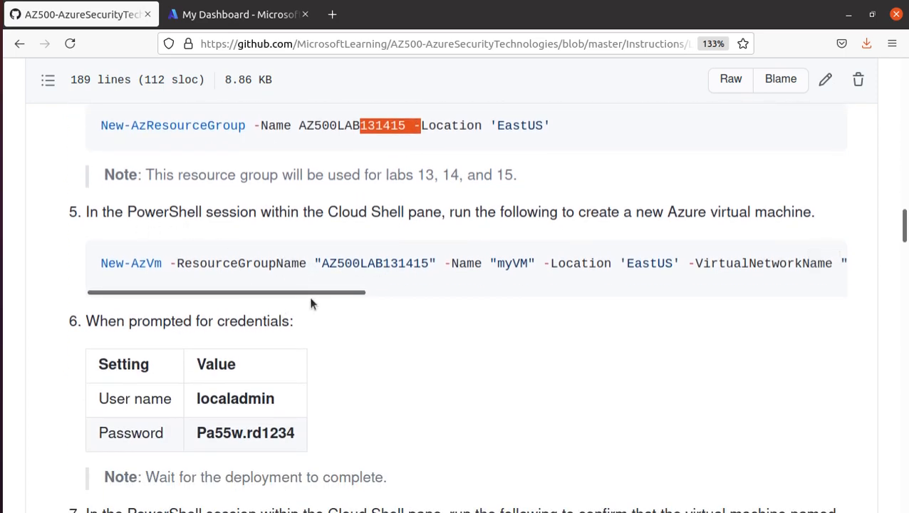
{"action": "left_click_drag", "start_coordinate": [127, 211], "coordinate": [443, 221]}
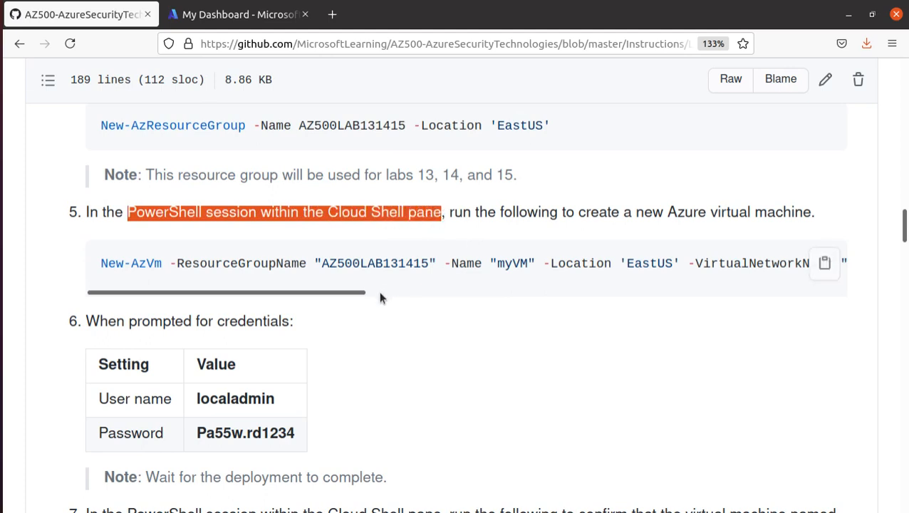
{"action": "left_click_drag", "start_coordinate": [353, 293], "coordinate": [311, 296]}
Review New-AzVm's EastUS, myVnet, mySubnet, myNetworkSecurityGroup and myPublicIpAddress parameters, then copy the command
{"action": "left_click_drag", "start_coordinate": [164, 262], "coordinate": [90, 265]}
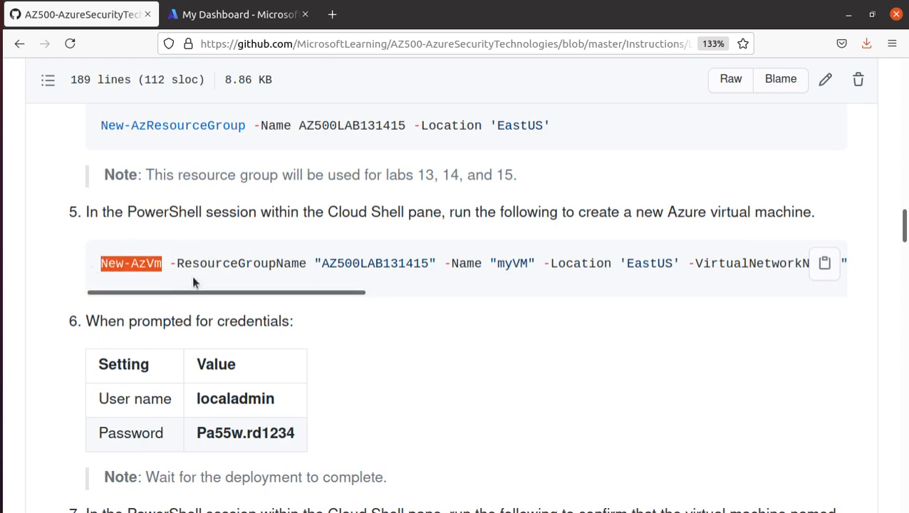
{"action": "left_click_drag", "start_coordinate": [247, 290], "coordinate": [515, 299]}
{"action": "double_click", "coordinate": [369, 263]}
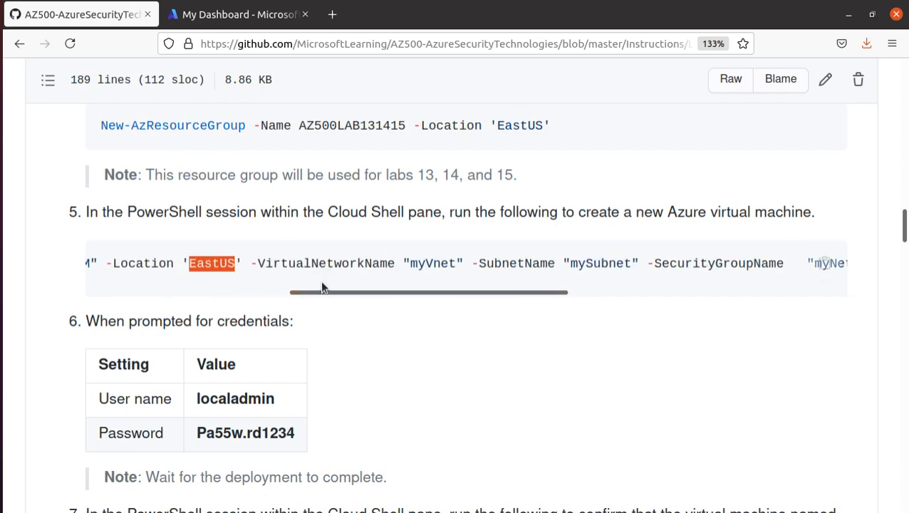
{"action": "triple_click", "coordinate": [426, 263]}
{"action": "left_click_drag", "start_coordinate": [447, 291], "coordinate": [674, 295]}
{"action": "triple_click", "coordinate": [436, 263]}
{"action": "double_click", "coordinate": [401, 263]}
{"action": "triple_click", "coordinate": [621, 263]}
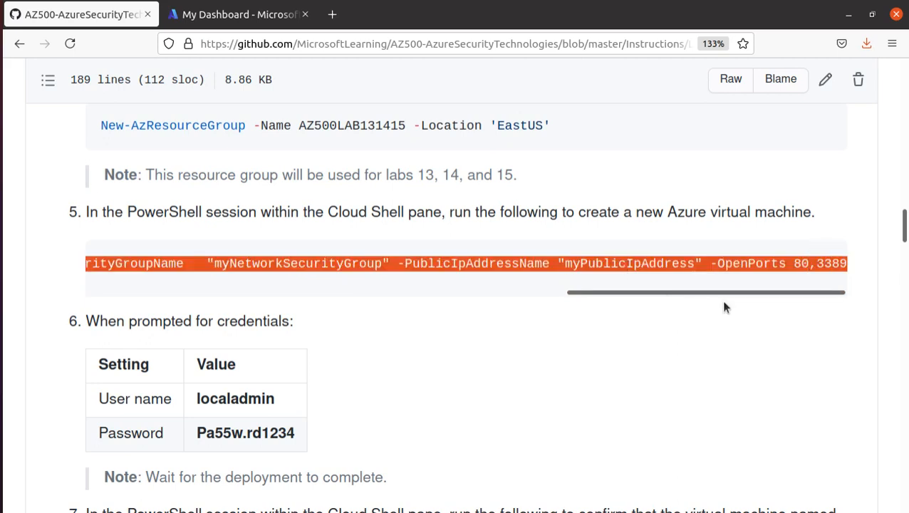
{"action": "left_click", "coordinate": [797, 270]}
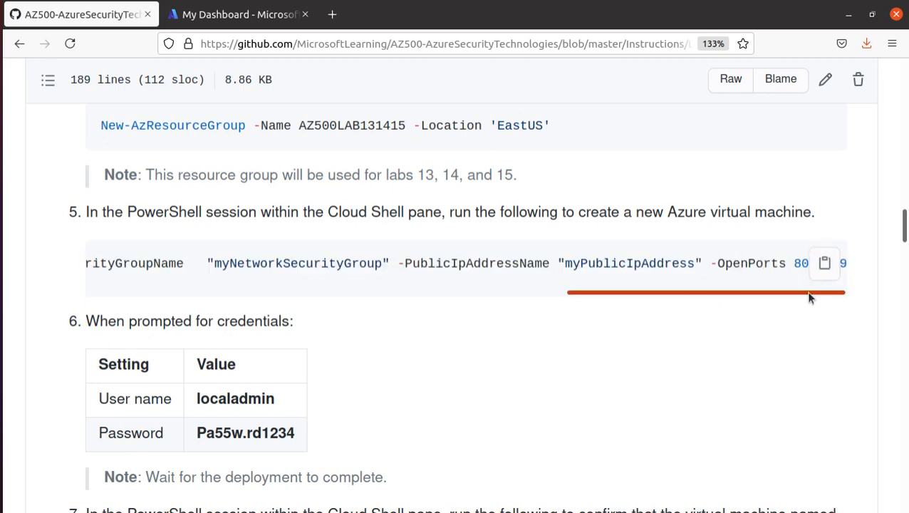
{"action": "left_click", "coordinate": [827, 264]}
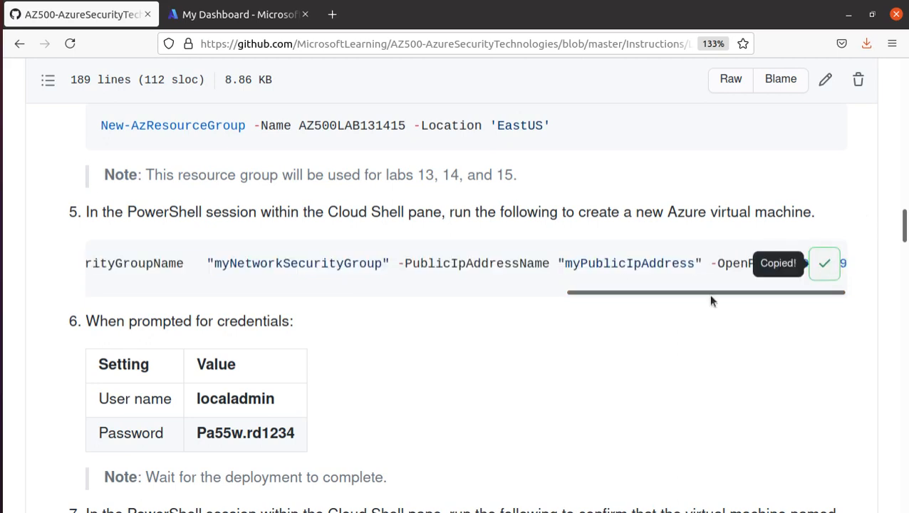
{"action": "left_click", "coordinate": [202, 14]}
Paste and run the New-AzVm command in Cloud Shell
{"action": "right_click", "coordinate": [186, 478]}
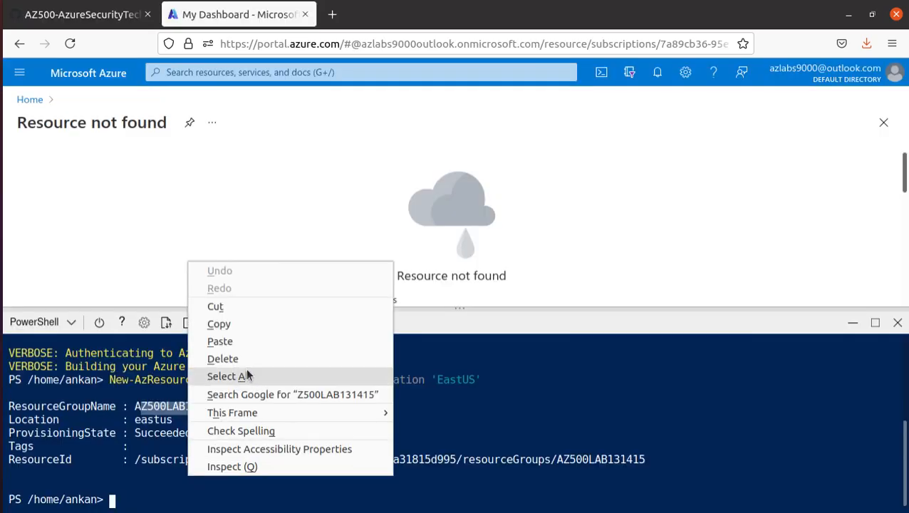
{"action": "left_click", "coordinate": [245, 355]}
{"action": "scroll", "coordinate": [239, 478], "scroll_direction": "up", "scroll_amount": 1}
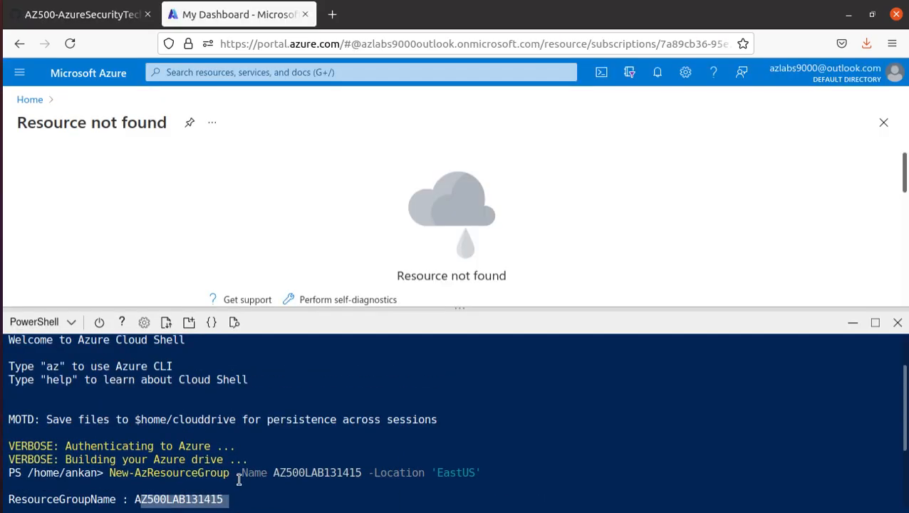
{"action": "scroll", "coordinate": [238, 478], "scroll_direction": "down", "scroll_amount": 1}
{"action": "right_click", "coordinate": [207, 479]}
{"action": "left_click", "coordinate": [239, 343]}
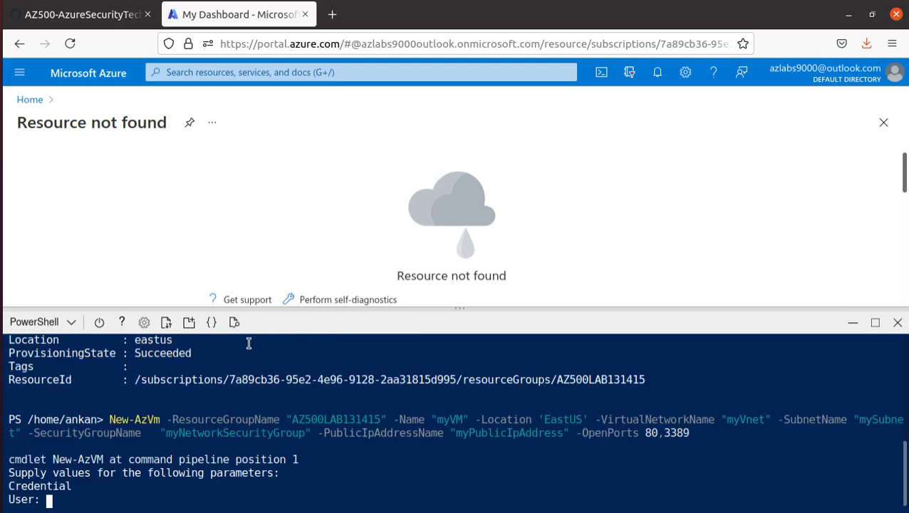
Copy the lab's admin username from GitHub and submit it at the User prompt
{"action": "key", "text": "alt+Tab"}
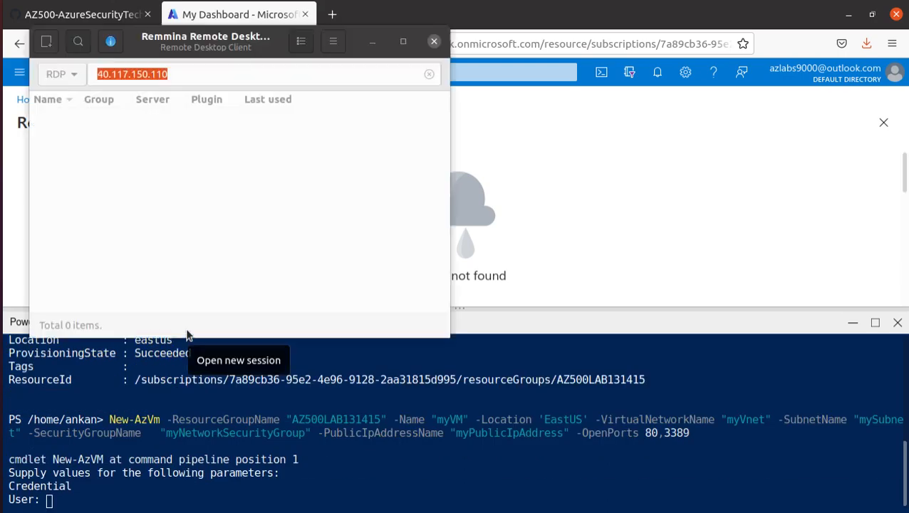
{"action": "left_click", "coordinate": [201, 347]}
{"action": "left_click", "coordinate": [126, 17]}
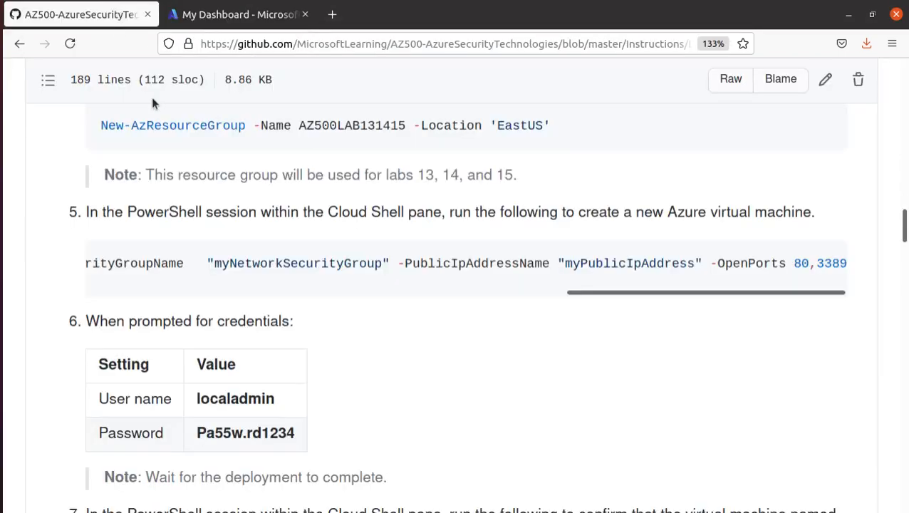
{"action": "double_click", "coordinate": [230, 399]}
{"action": "right_click", "coordinate": [230, 396]}
{"action": "left_click", "coordinate": [303, 262]}
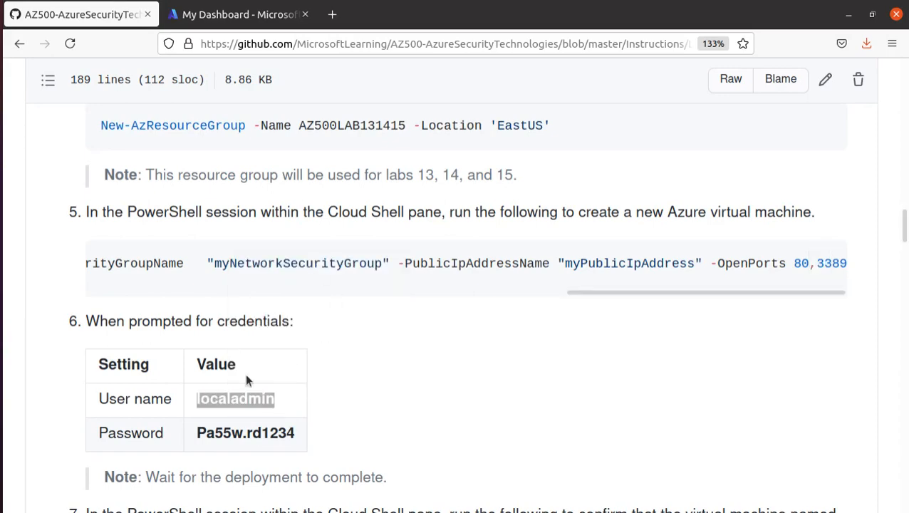
{"action": "key", "text": "alt+Tab"}
{"action": "key", "text": "alt+Tab"}
{"action": "left_click", "coordinate": [244, 17]}
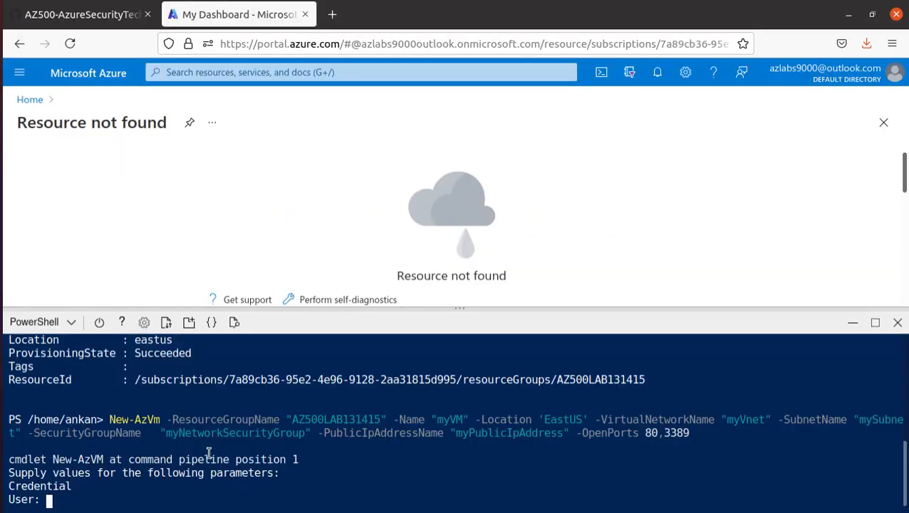
{"action": "right_click", "coordinate": [211, 371]}
{"action": "left_click", "coordinate": [244, 377]}
{"action": "key", "text": "Return"}
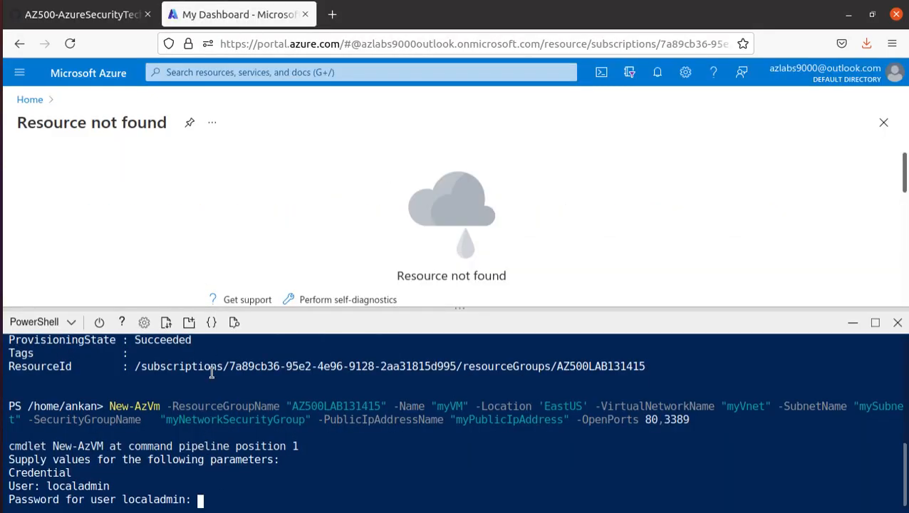
Copy the lab password from GitHub and submit it to start creating myVM
{"action": "left_click", "coordinate": [54, 16]}
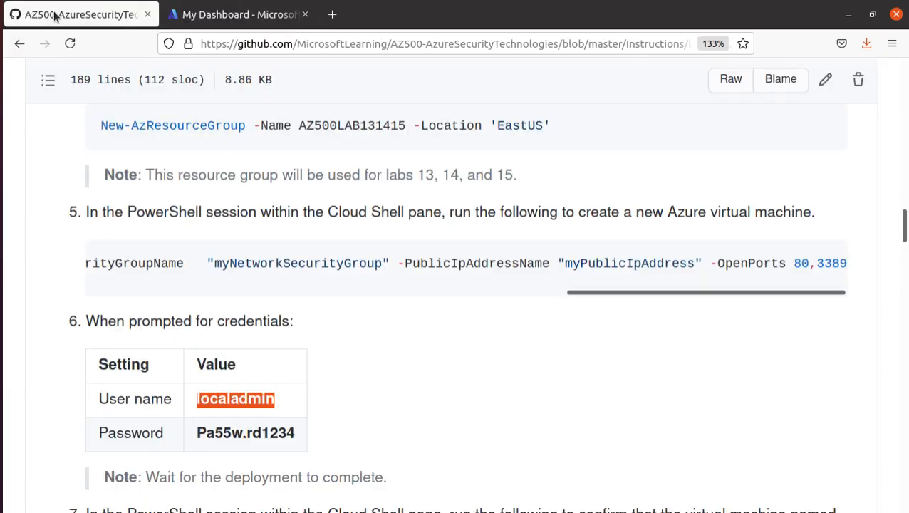
{"action": "left_click_drag", "start_coordinate": [294, 434], "coordinate": [197, 434]}
{"action": "right_click", "coordinate": [263, 435]}
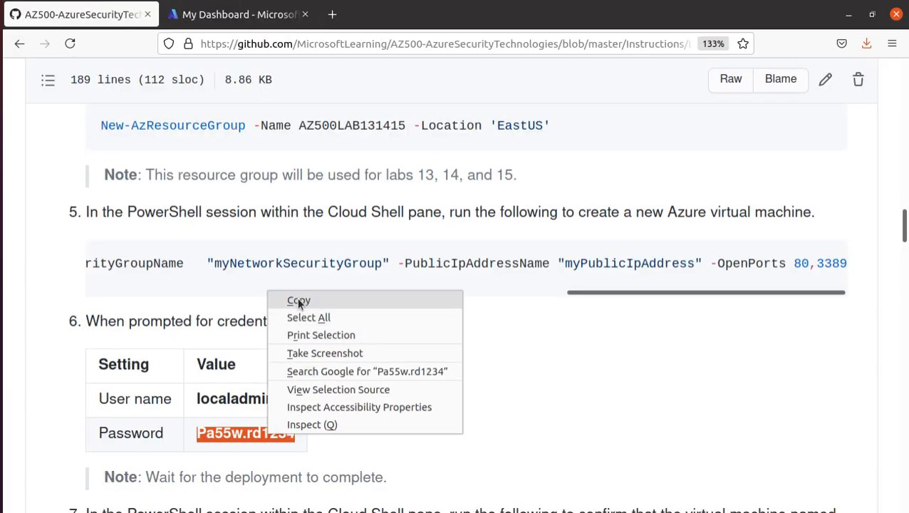
{"action": "left_click", "coordinate": [297, 297]}
{"action": "left_click", "coordinate": [219, 24]}
{"action": "right_click", "coordinate": [230, 498]}
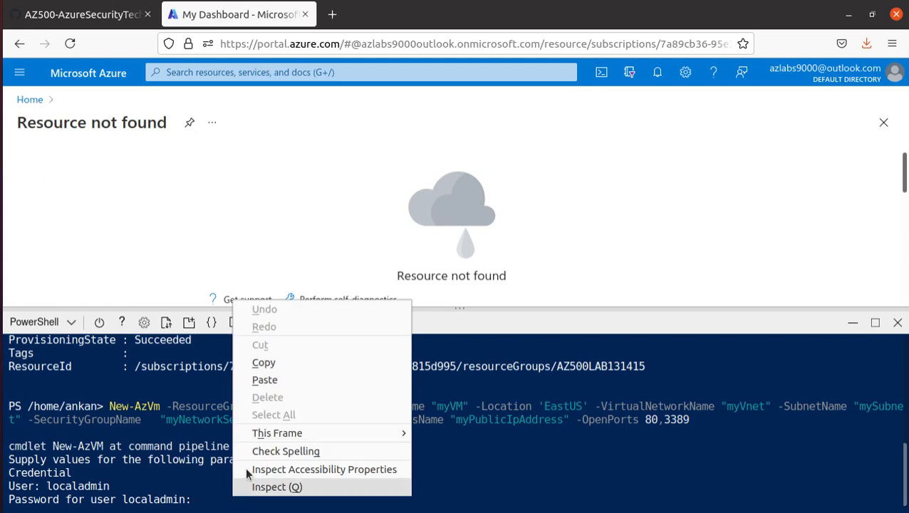
{"action": "left_click", "coordinate": [299, 378]}
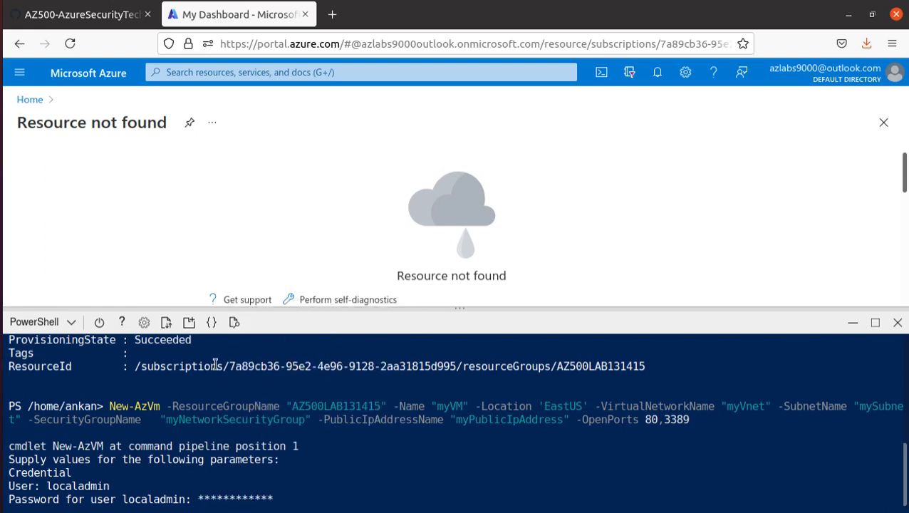
{"action": "key", "text": "Return"}
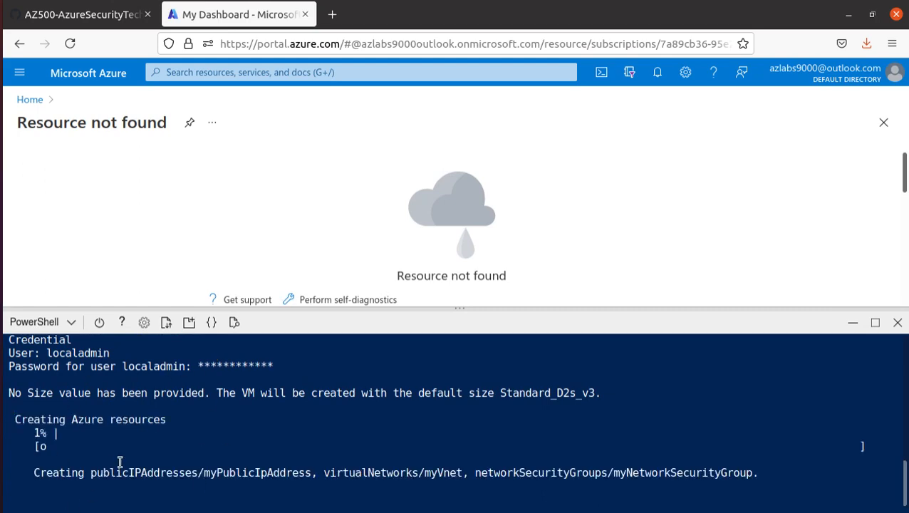
Find step 7's Get-AzVM verification command, then check the myVM deployment progress
{"action": "left_click", "coordinate": [100, 14]}
{"action": "scroll", "coordinate": [281, 320], "scroll_direction": "down", "scroll_amount": 3}
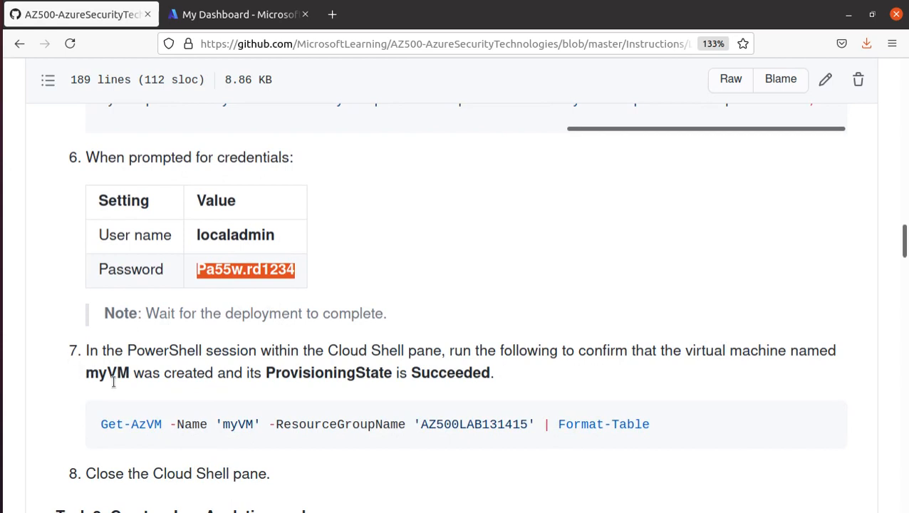
{"action": "left_click_drag", "start_coordinate": [124, 312], "coordinate": [388, 317]}
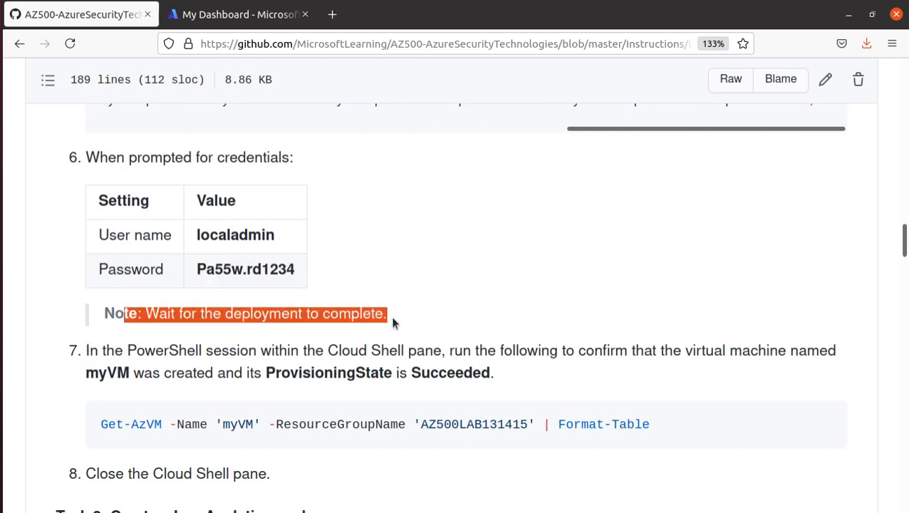
{"action": "scroll", "coordinate": [363, 335], "scroll_direction": "down", "scroll_amount": 3}
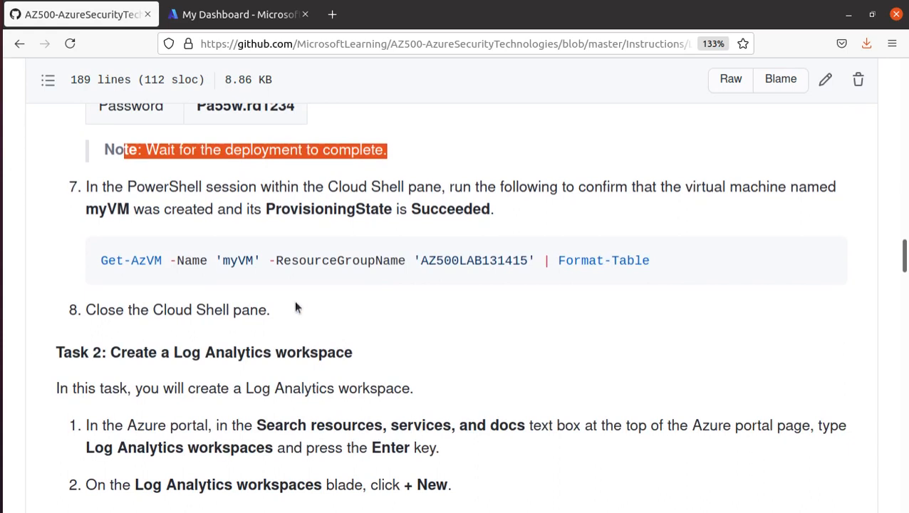
{"action": "triple_click", "coordinate": [142, 264]}
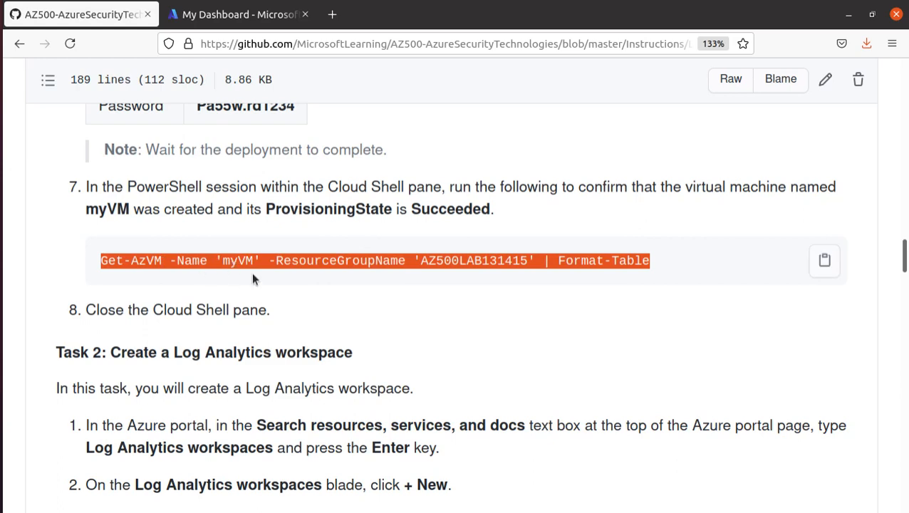
{"action": "left_click", "coordinate": [221, 21]}
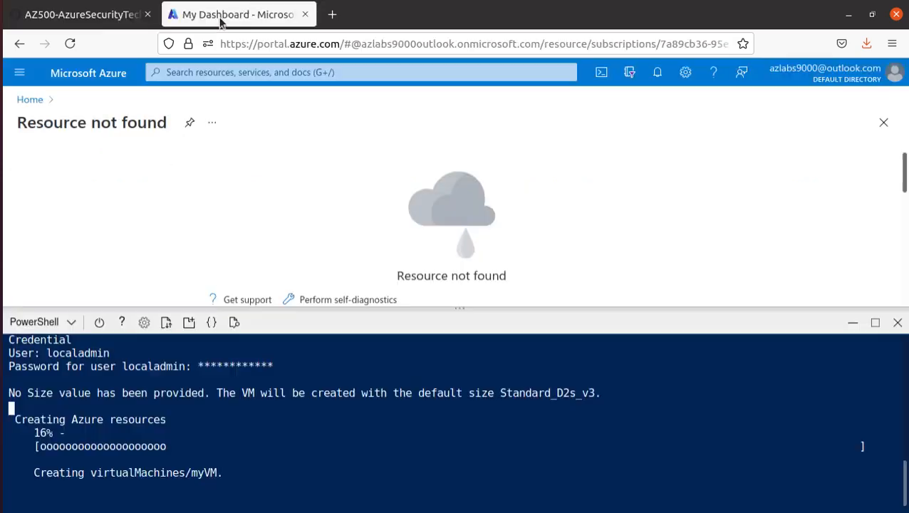
Open GitHub in a new tab and go to the azure-cli-cheatsheet repository
{"action": "left_click", "coordinate": [332, 15]}
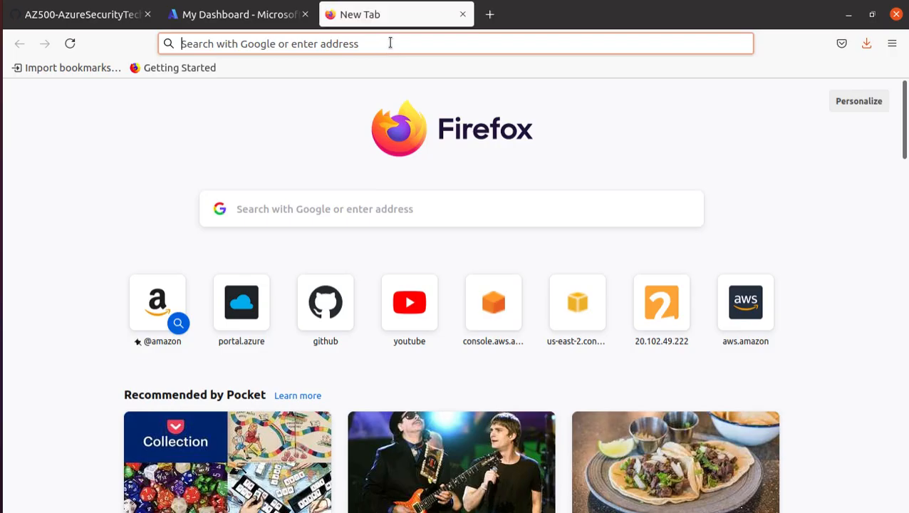
{"action": "type", "text": "github.com/"}
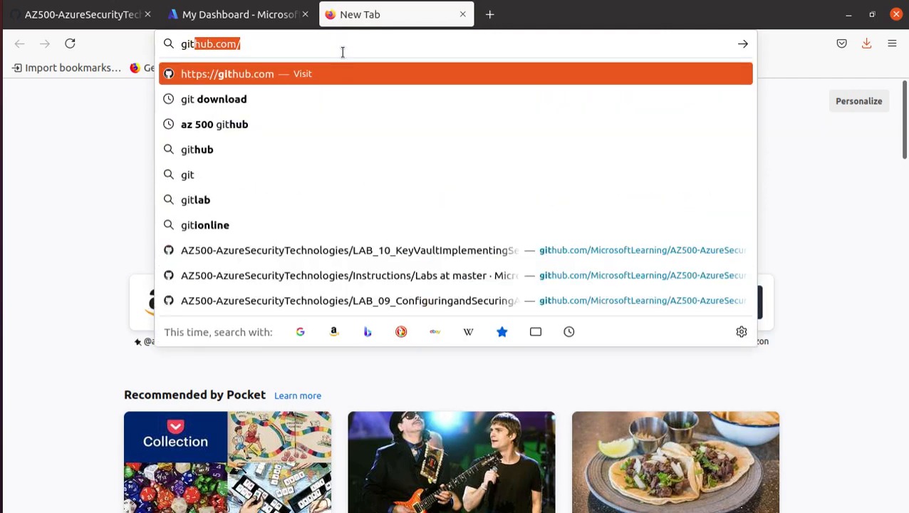
{"action": "key", "text": "Return"}
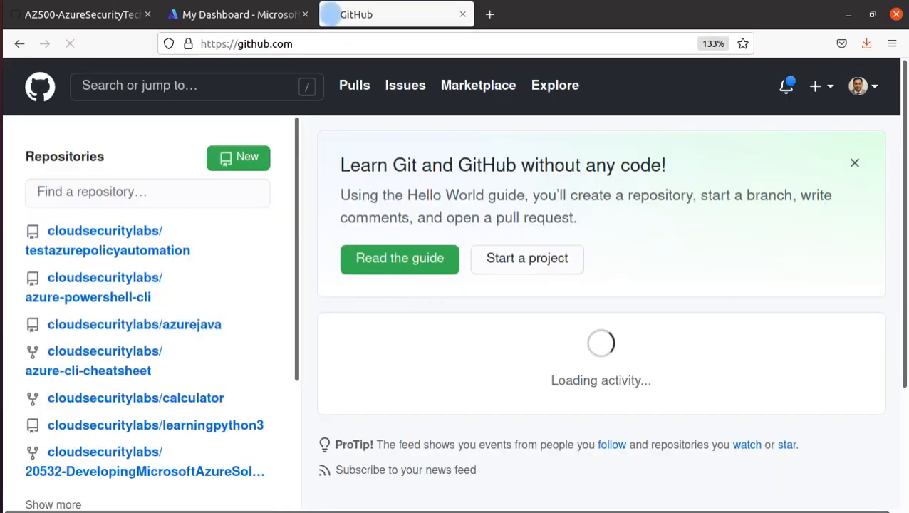
{"action": "left_click", "coordinate": [138, 376]}
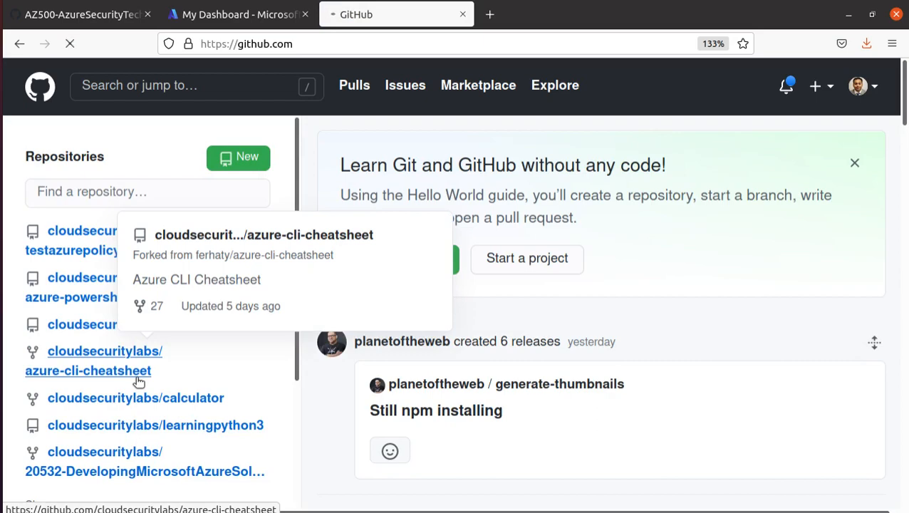
Start a new file on the repository's master branch via Add file
{"action": "scroll", "coordinate": [397, 383], "scroll_direction": "down", "scroll_amount": 10}
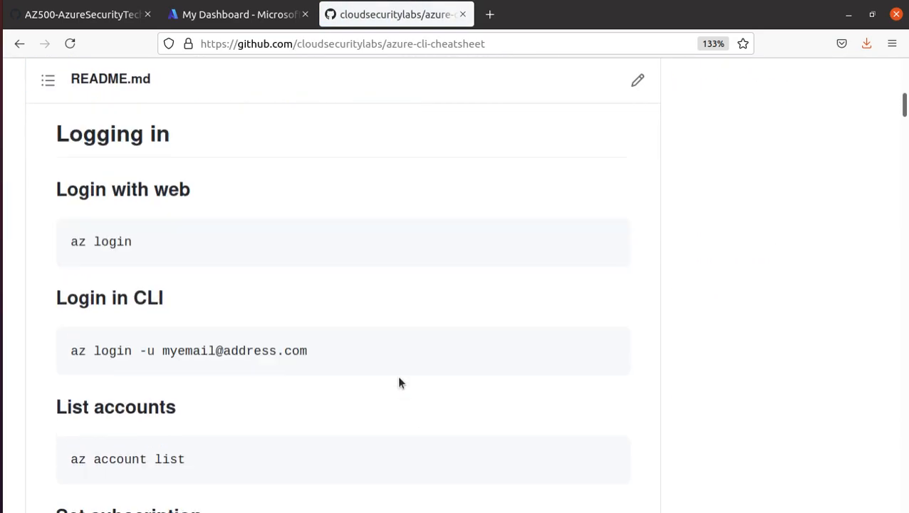
{"action": "scroll", "coordinate": [401, 372], "scroll_direction": "down", "scroll_amount": 5}
{"action": "scroll", "coordinate": [401, 372], "scroll_direction": "up", "scroll_amount": 15}
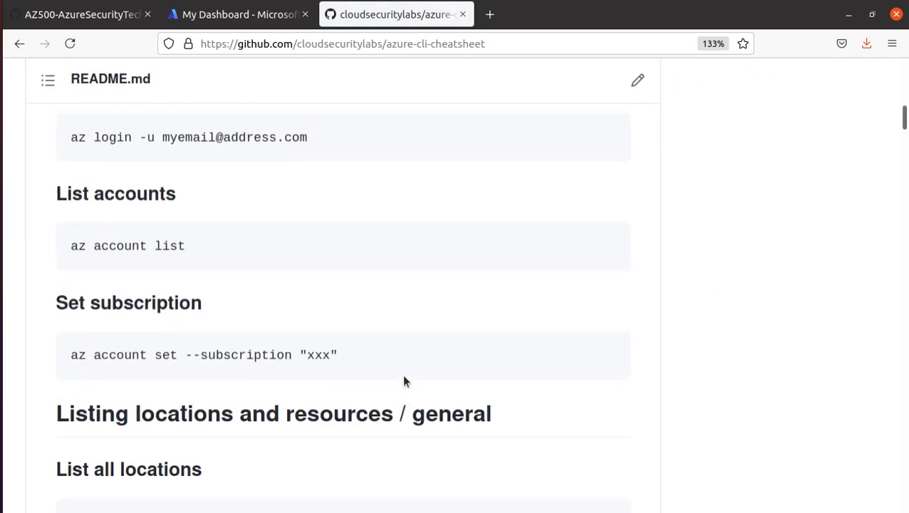
{"action": "scroll", "coordinate": [401, 372], "scroll_direction": "down", "scroll_amount": 1}
{"action": "scroll", "coordinate": [401, 381], "scroll_direction": "down", "scroll_amount": 1}
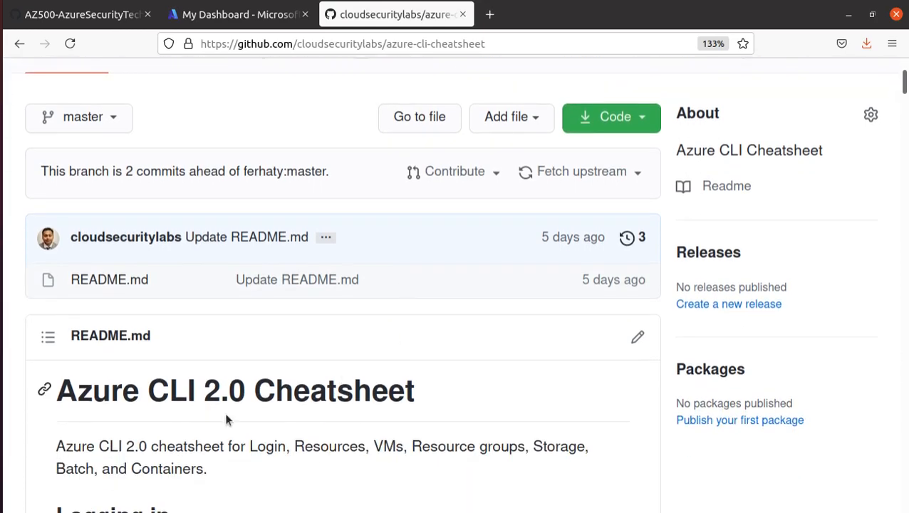
{"action": "scroll", "coordinate": [125, 392], "scroll_direction": "up", "scroll_amount": 5}
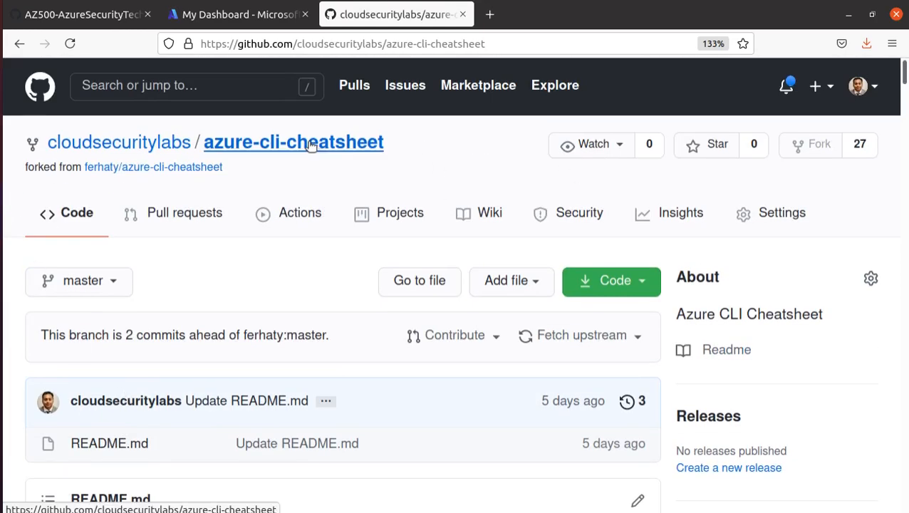
{"action": "left_click", "coordinate": [513, 289]}
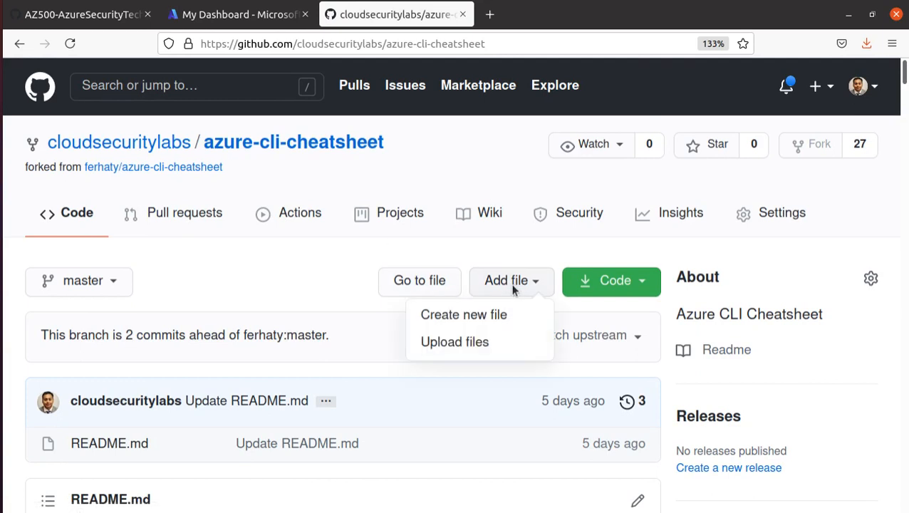
{"action": "left_click", "coordinate": [487, 319]}
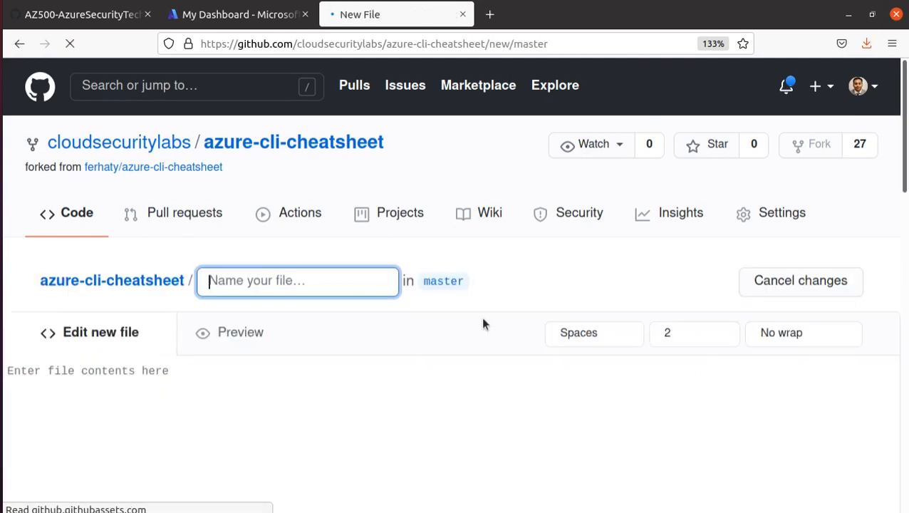
Name the new file powershell_cheatsheet.ps1, undoing an accidental paste in the editor
{"action": "left_click", "coordinate": [270, 281]}
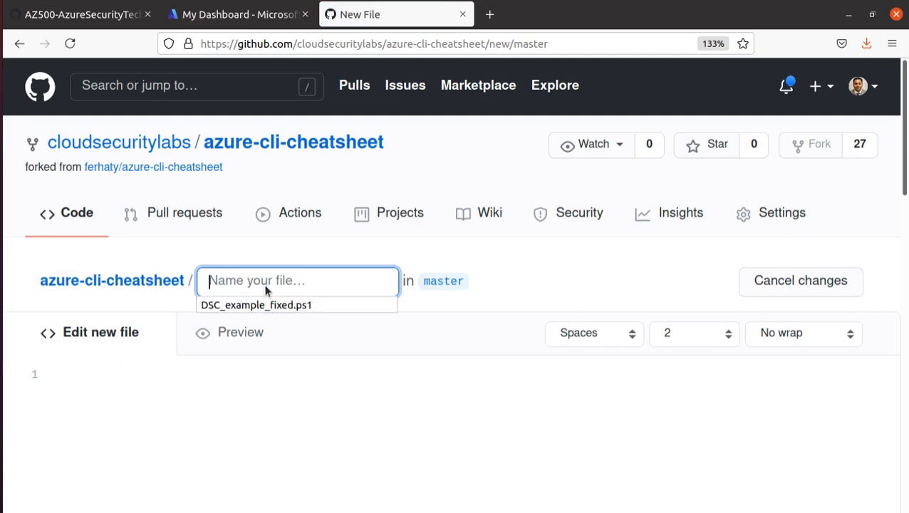
{"action": "type", "text": "powersh"}
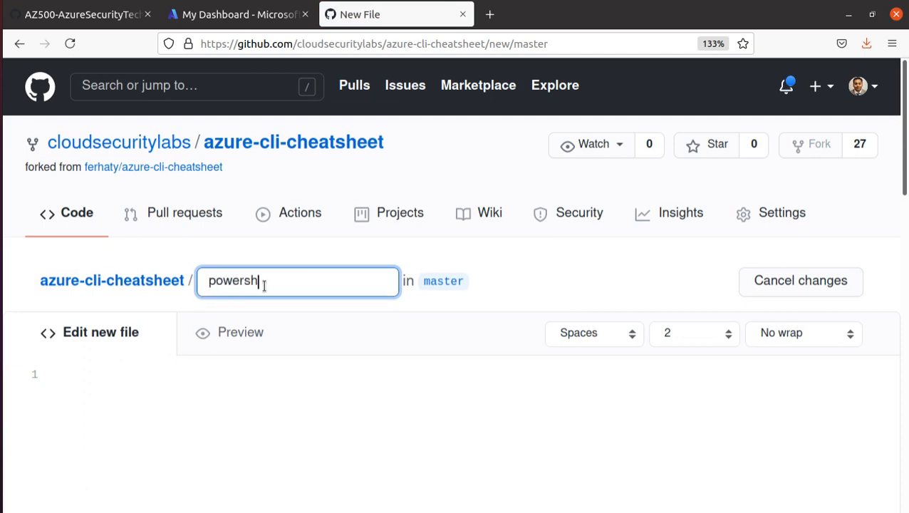
{"action": "type", "text": "ell_cheatsheet.ps1"}
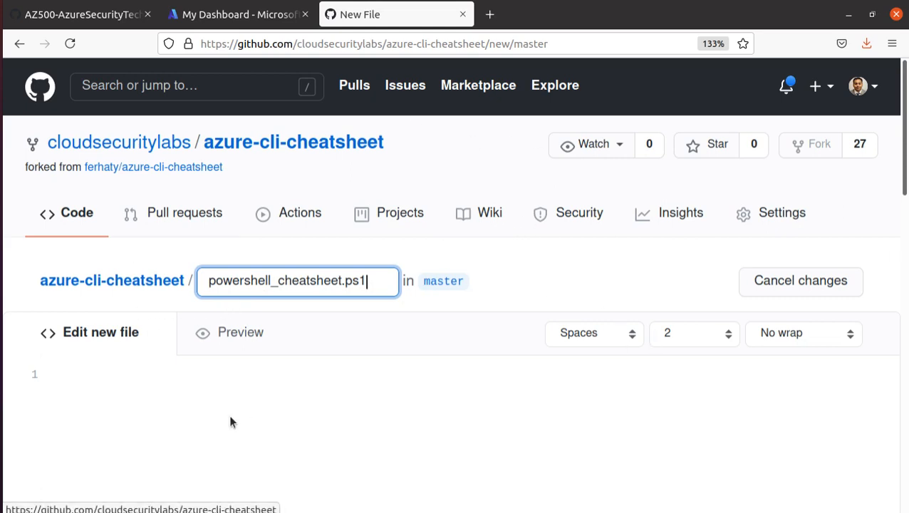
{"action": "left_click", "coordinate": [173, 365]}
{"action": "type", "text": "Pa55w.rd1234"}
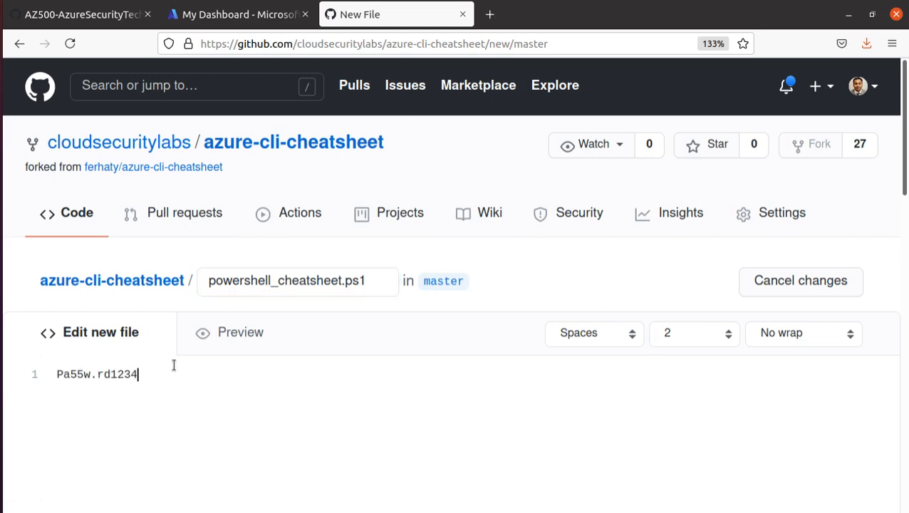
{"action": "key", "text": "ctrl+z"}
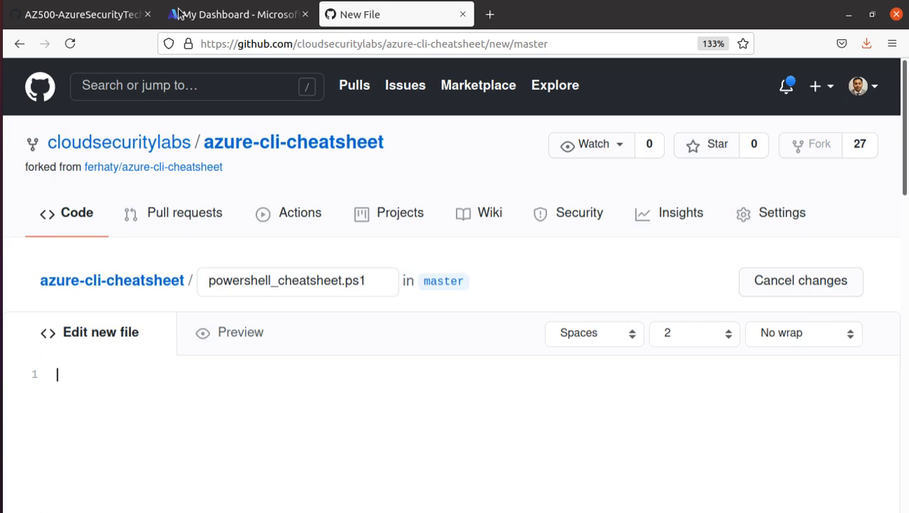
Paste the lab's New-AzResourceGroup command as the file's first line
{"action": "left_click", "coordinate": [61, 15]}
{"action": "scroll", "coordinate": [223, 268], "scroll_direction": "up", "scroll_amount": 5}
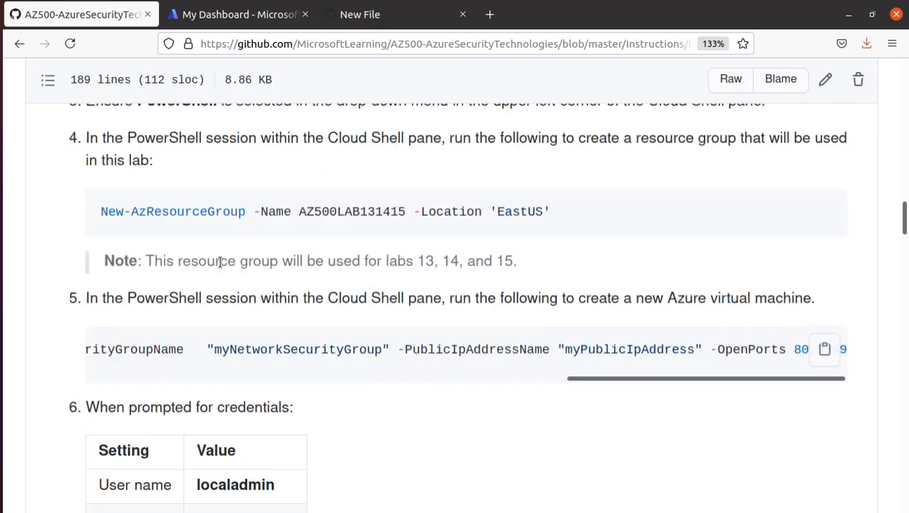
{"action": "triple_click", "coordinate": [382, 349]}
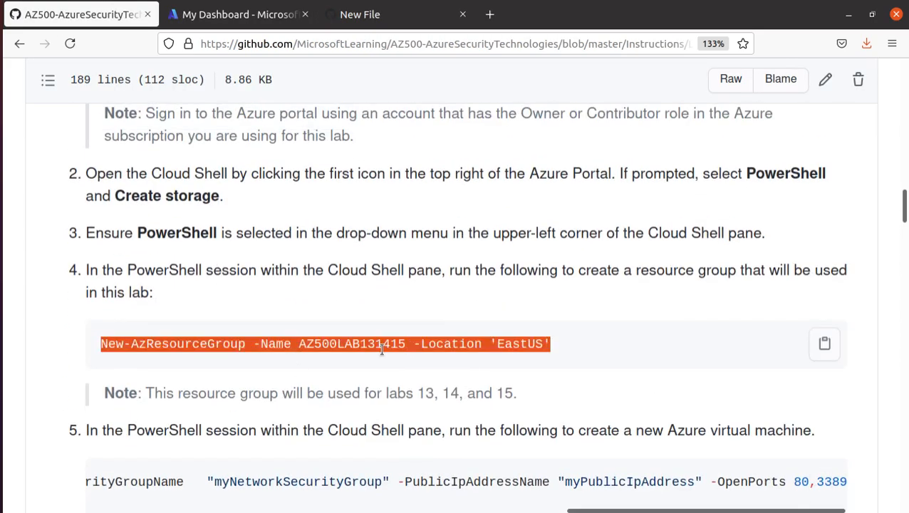
{"action": "right_click", "coordinate": [403, 351]}
{"action": "left_click", "coordinate": [413, 360]}
{"action": "left_click", "coordinate": [363, 21]}
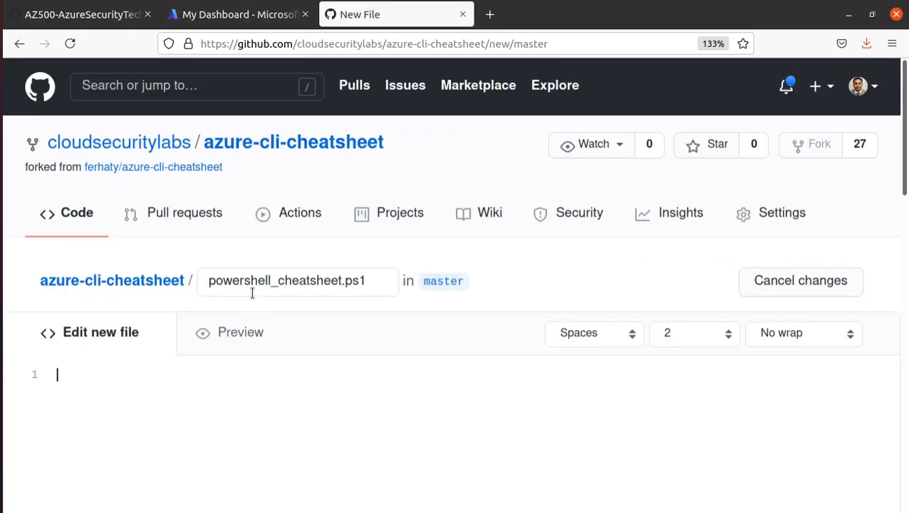
{"action": "key", "text": "ctrl+v"}
Add the lab's New-AzVm command on line 2
{"action": "left_click", "coordinate": [81, 16]}
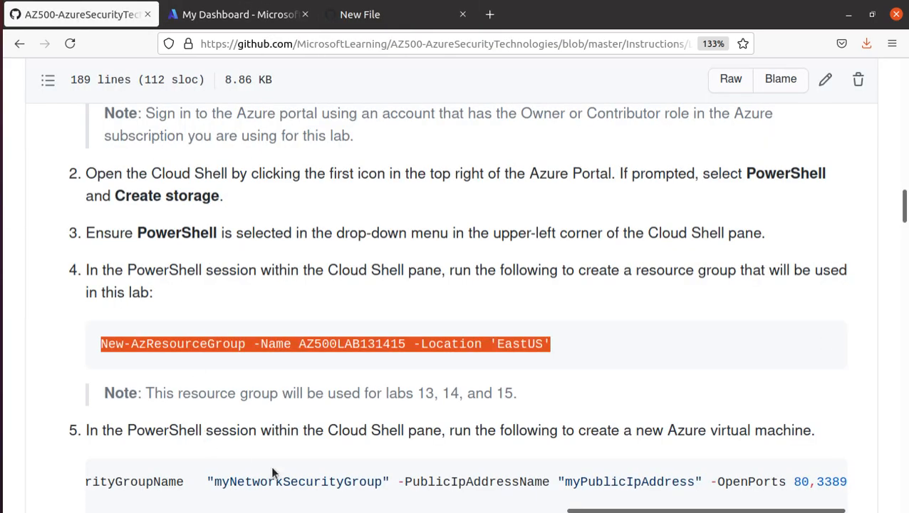
{"action": "scroll", "coordinate": [270, 465], "scroll_direction": "down", "scroll_amount": 2}
{"action": "triple_click", "coordinate": [319, 372]}
{"action": "right_click", "coordinate": [323, 372]}
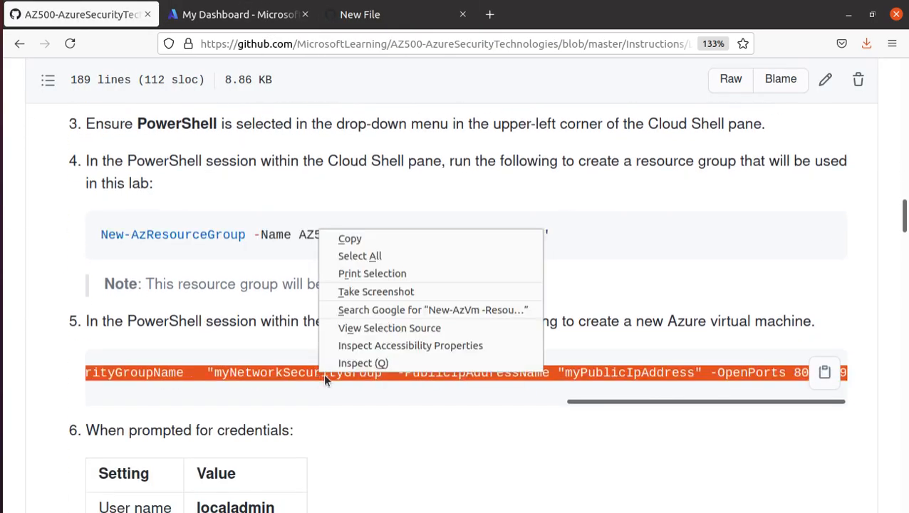
{"action": "left_click", "coordinate": [364, 241]}
{"action": "left_click", "coordinate": [238, 14]}
{"action": "left_click", "coordinate": [358, 16]}
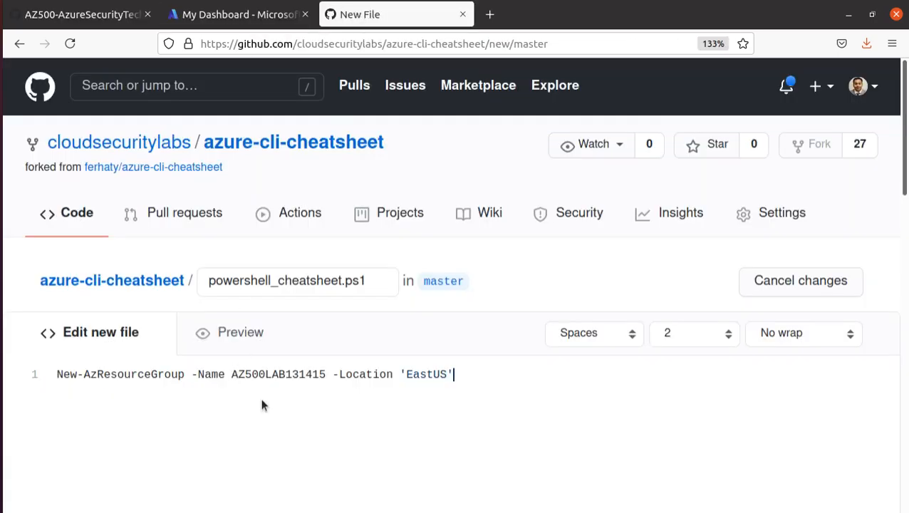
{"action": "key", "text": "Return"}
{"action": "key", "text": "ctrl+v"}
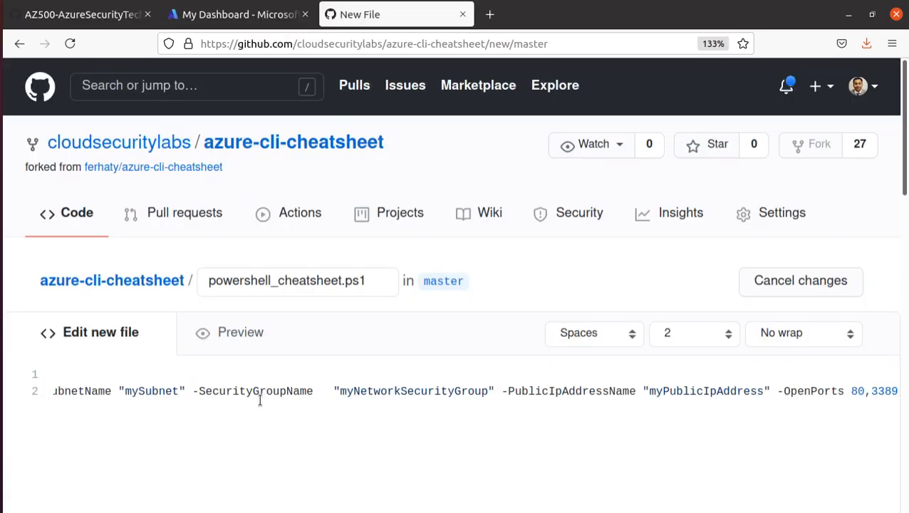
Add the lab's Get-AzVM command on line 3
{"action": "key", "text": "Return"}
{"action": "left_click", "coordinate": [85, 16]}
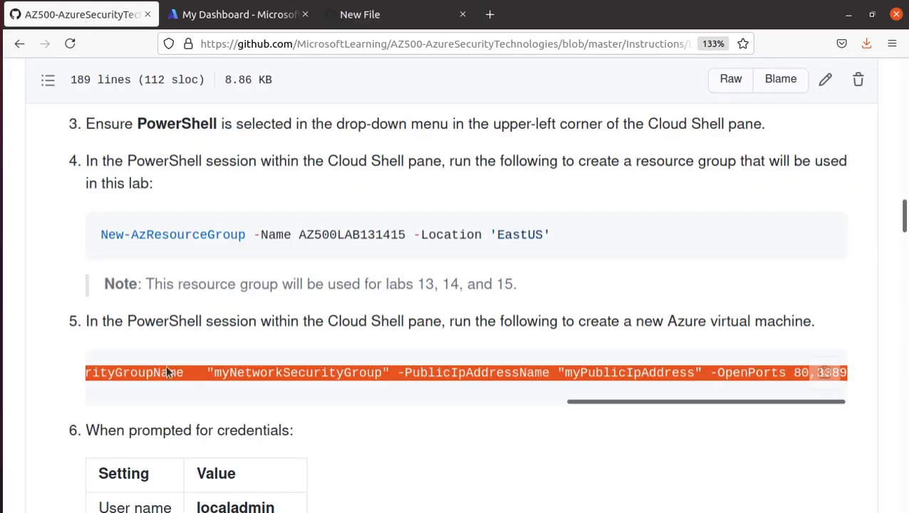
{"action": "scroll", "coordinate": [168, 372], "scroll_direction": "down", "scroll_amount": 4}
{"action": "scroll", "coordinate": [218, 319], "scroll_direction": "up", "scroll_amount": 1}
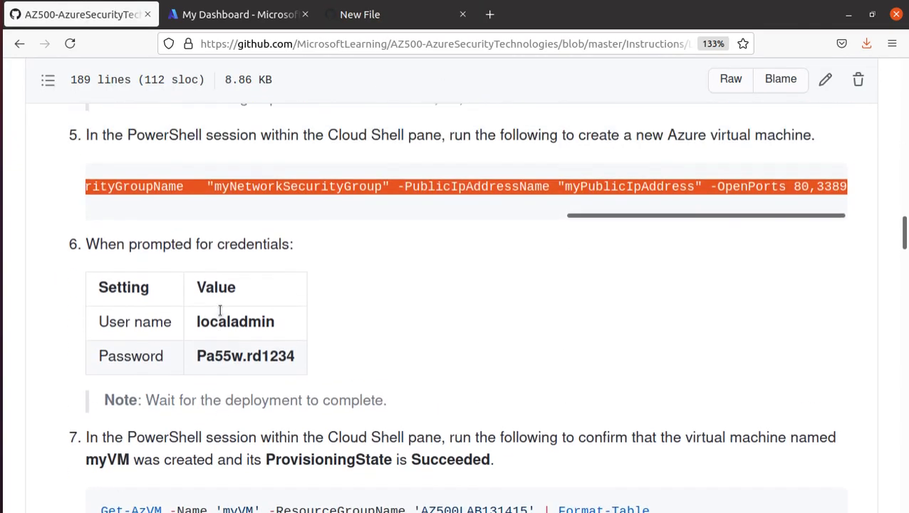
{"action": "scroll", "coordinate": [211, 325], "scroll_direction": "down", "scroll_amount": 3}
{"action": "double_click", "coordinate": [242, 261]}
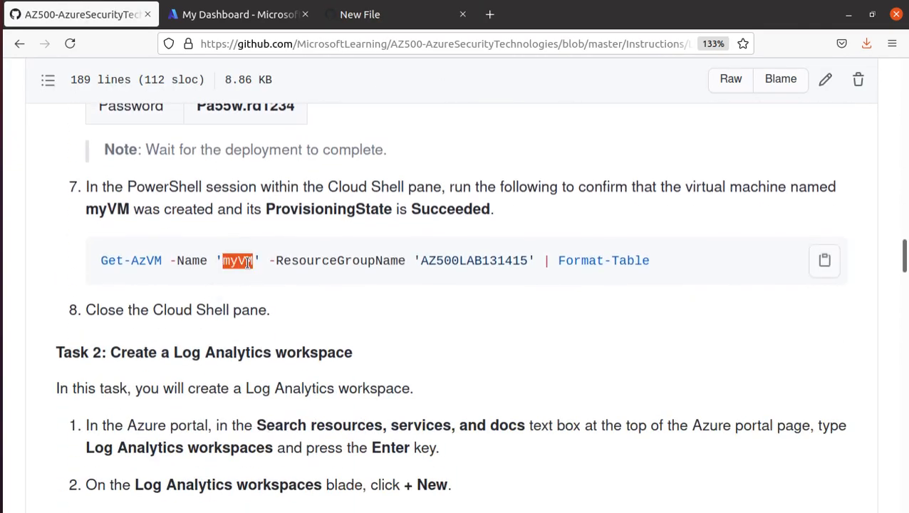
{"action": "triple_click", "coordinate": [249, 263]}
{"action": "right_click", "coordinate": [249, 262]}
{"action": "left_click", "coordinate": [280, 269]}
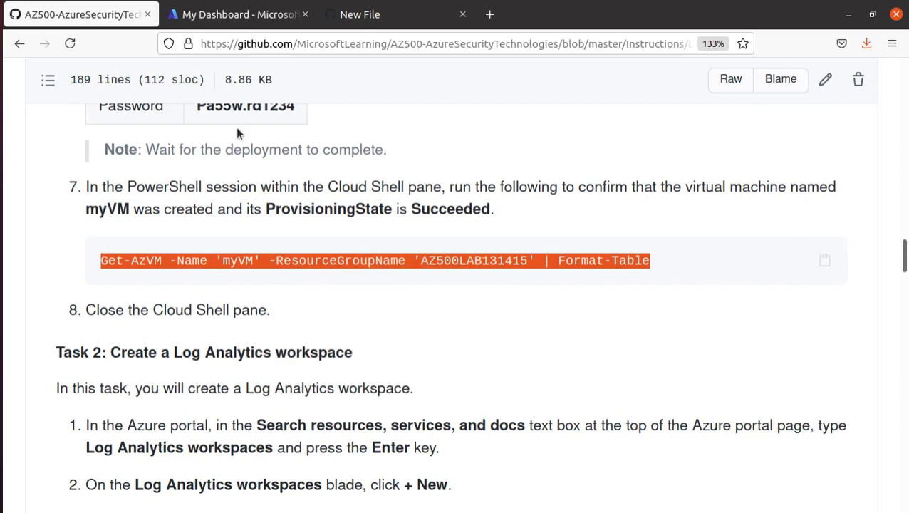
{"action": "left_click", "coordinate": [253, 16]}
{"action": "left_click", "coordinate": [351, 15]}
{"action": "key", "text": "ctrl+v"}
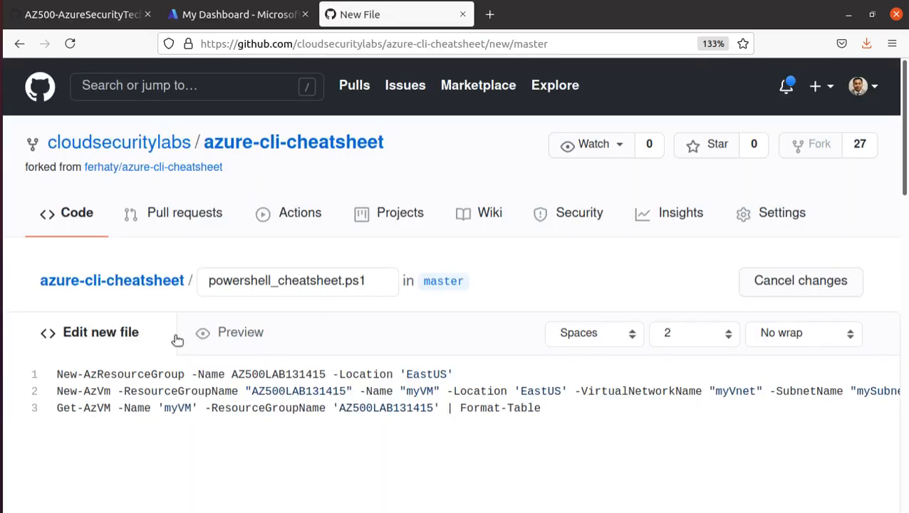
Check the lab page and Cloud Shell output, then scroll down to Commit new file
{"action": "left_click", "coordinate": [85, 14]}
{"action": "scroll", "coordinate": [310, 334], "scroll_direction": "down", "scroll_amount": 3}
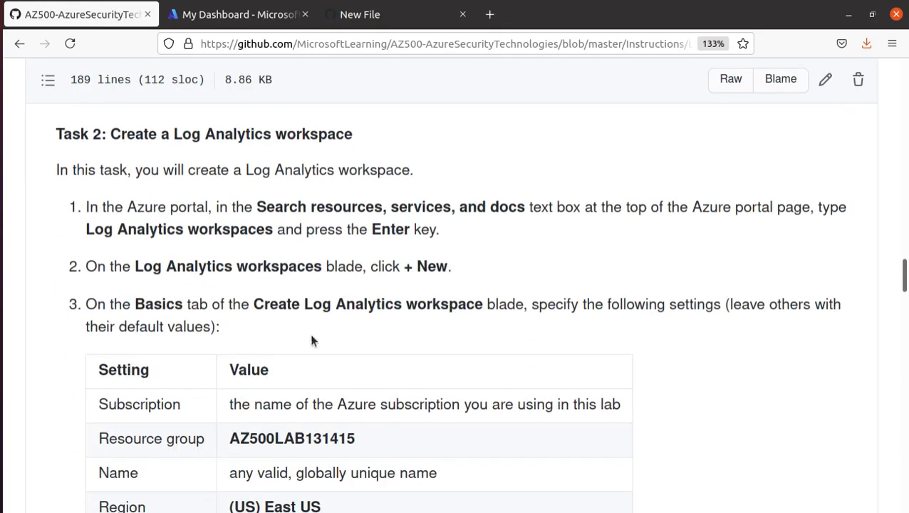
{"action": "scroll", "coordinate": [310, 334], "scroll_direction": "up", "scroll_amount": 2}
{"action": "left_click", "coordinate": [271, 16]}
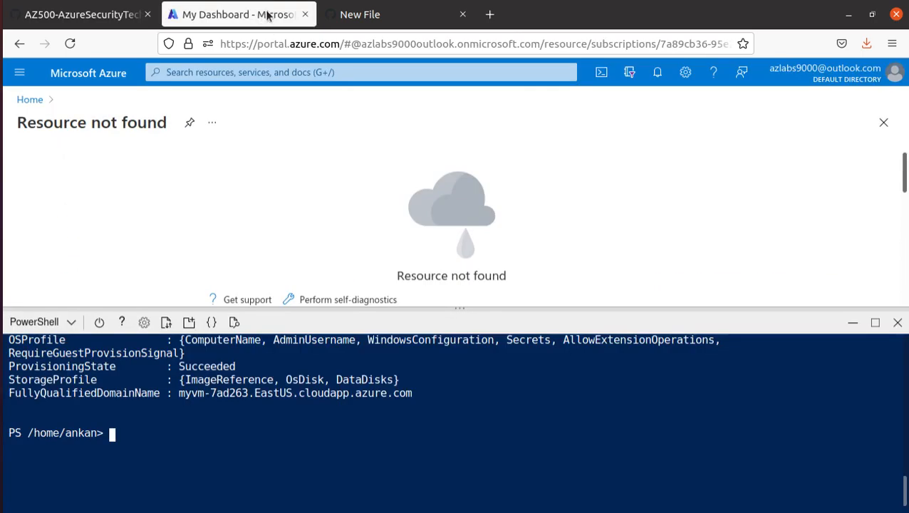
{"action": "left_click", "coordinate": [410, 15]}
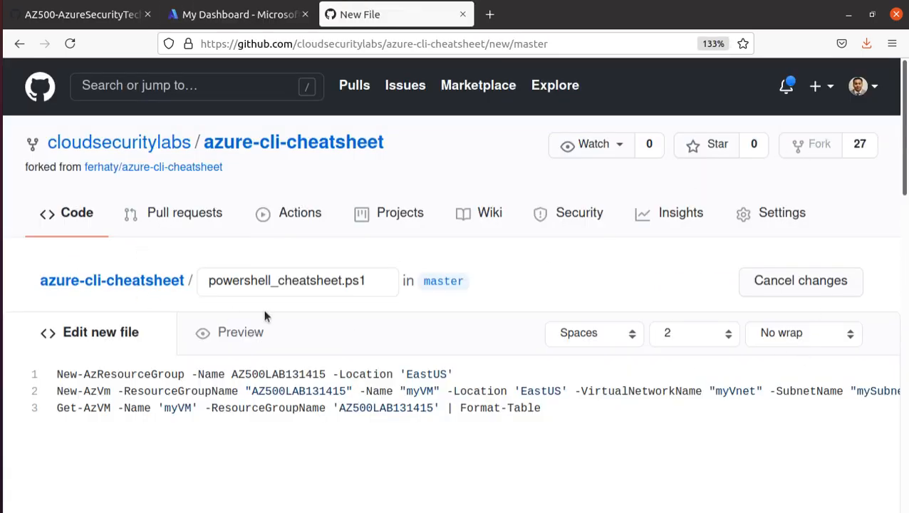
{"action": "scroll", "coordinate": [566, 235], "scroll_direction": "down", "scroll_amount": 5}
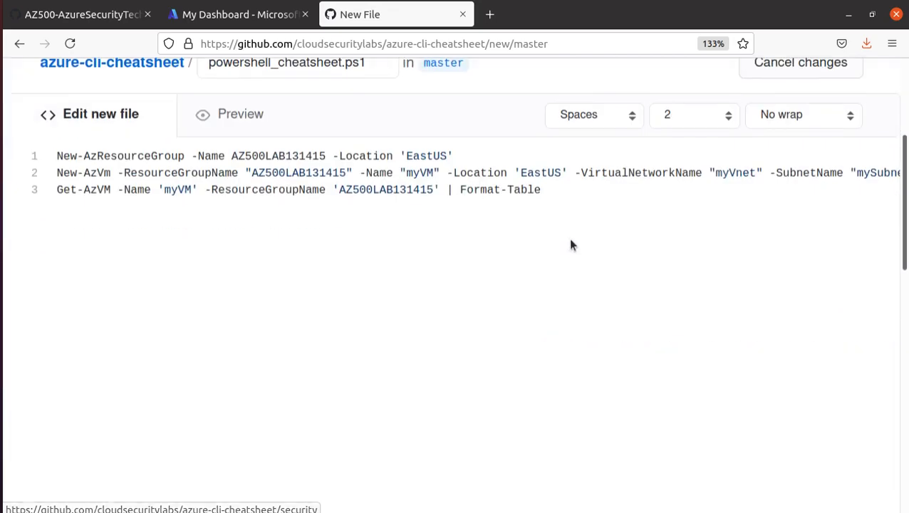
{"action": "scroll", "coordinate": [568, 259], "scroll_direction": "down", "scroll_amount": 3}
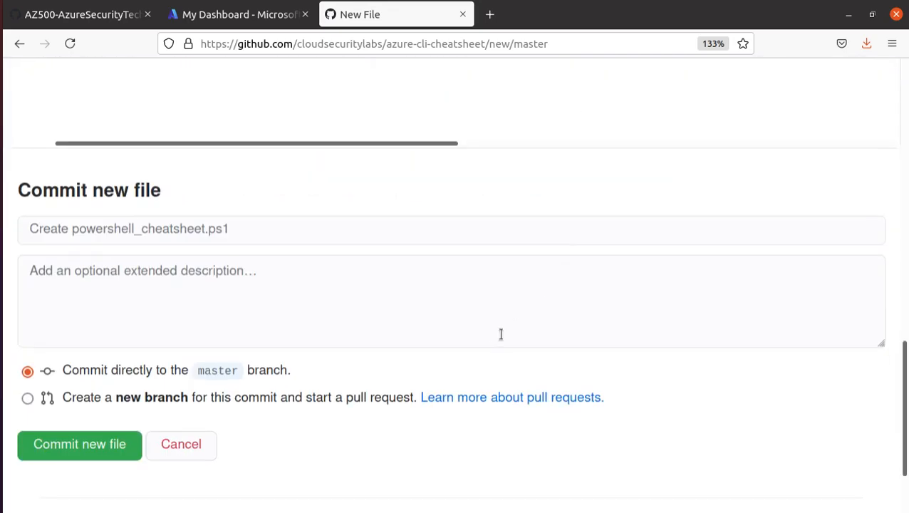
Commit powershell_cheatsheet.ps1 to the master branch and check it in the file list
{"action": "left_click", "coordinate": [83, 450]}
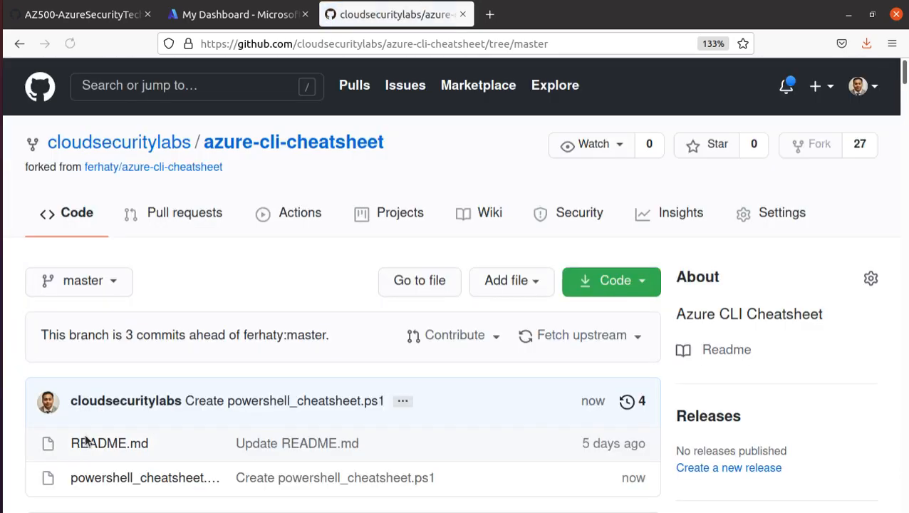
{"action": "scroll", "coordinate": [242, 280], "scroll_direction": "down", "scroll_amount": 4}
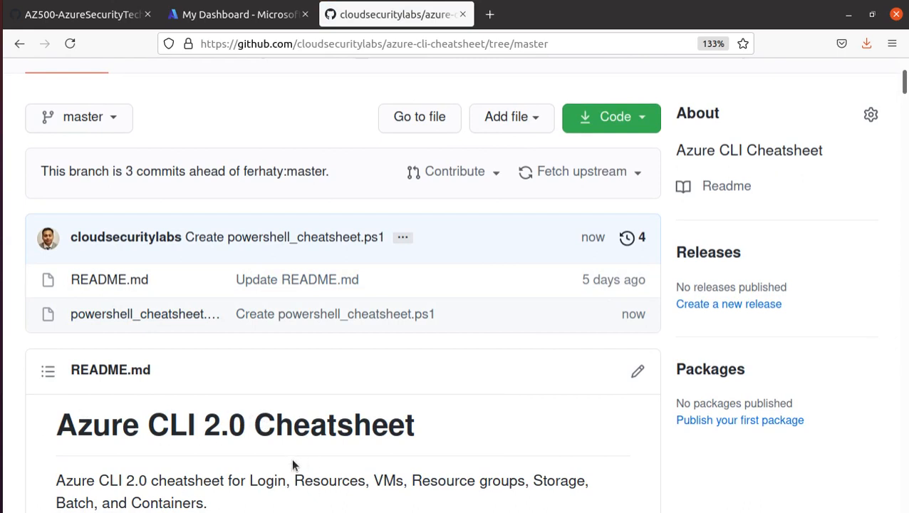
{"action": "scroll", "coordinate": [292, 459], "scroll_direction": "down", "scroll_amount": 1}
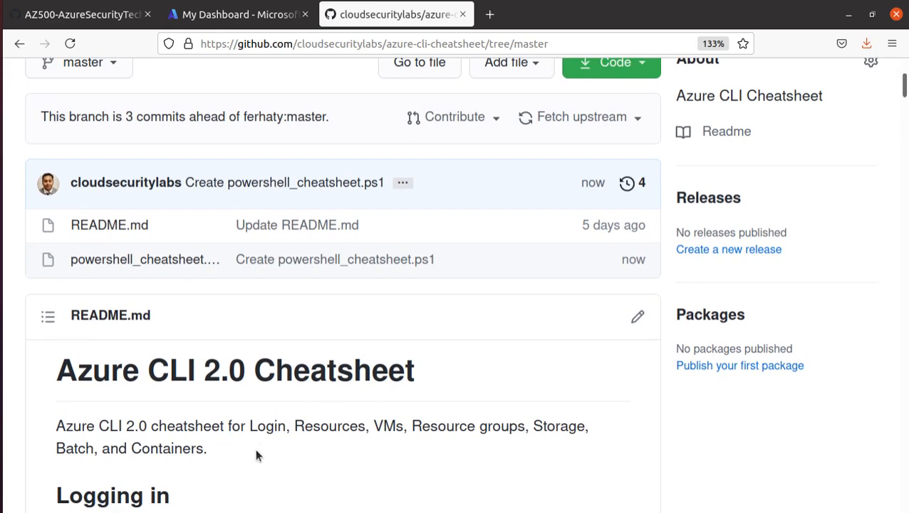
{"action": "scroll", "coordinate": [255, 448], "scroll_direction": "down", "scroll_amount": 3}
Return to the My Dashboard tab to see myVM's deployment provisioning Succeeded in Cloud Shell
{"action": "left_click", "coordinate": [228, 15]}
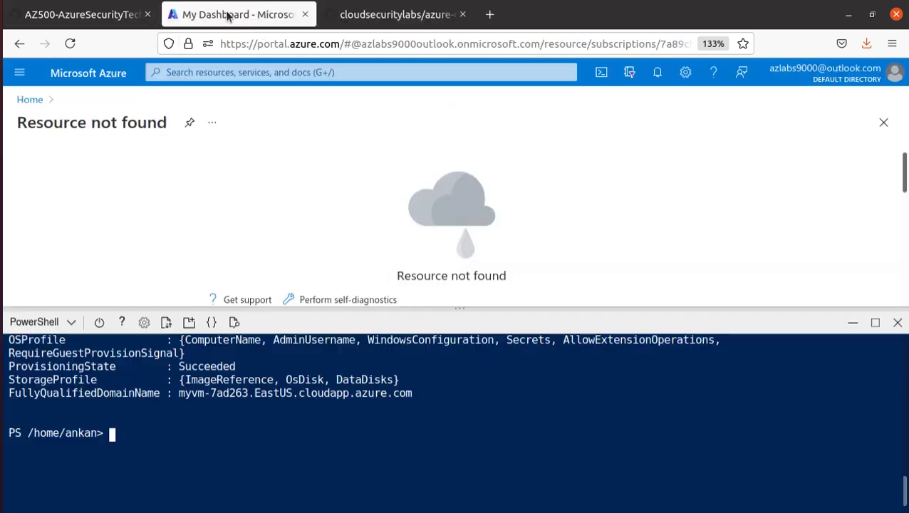
{"action": "scroll", "coordinate": [345, 385], "scroll_direction": "up", "scroll_amount": 2}
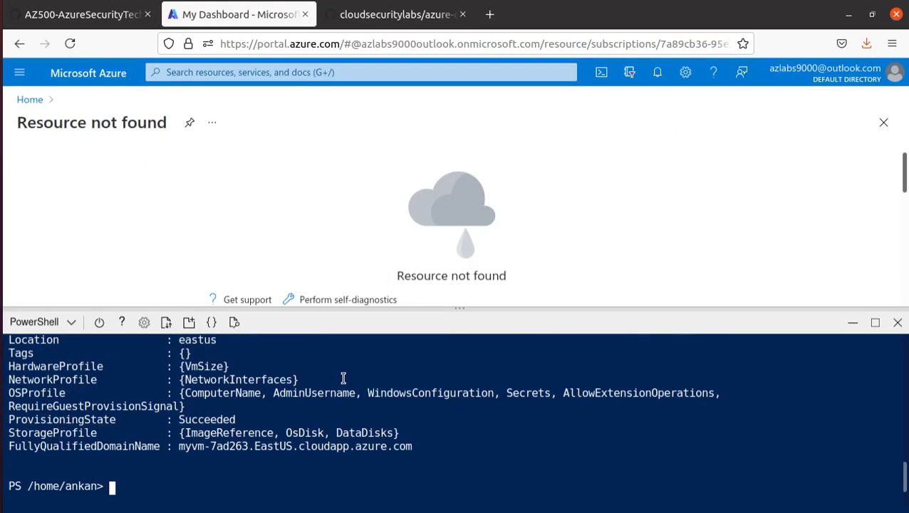
{"action": "scroll", "coordinate": [343, 378], "scroll_direction": "up", "scroll_amount": 2}
Copy the phrase 'Log Analytics workspaces' from step 1 of the lab's Task 2
{"action": "scroll", "coordinate": [343, 379], "scroll_direction": "down", "scroll_amount": 3}
{"action": "left_click", "coordinate": [102, 13]}
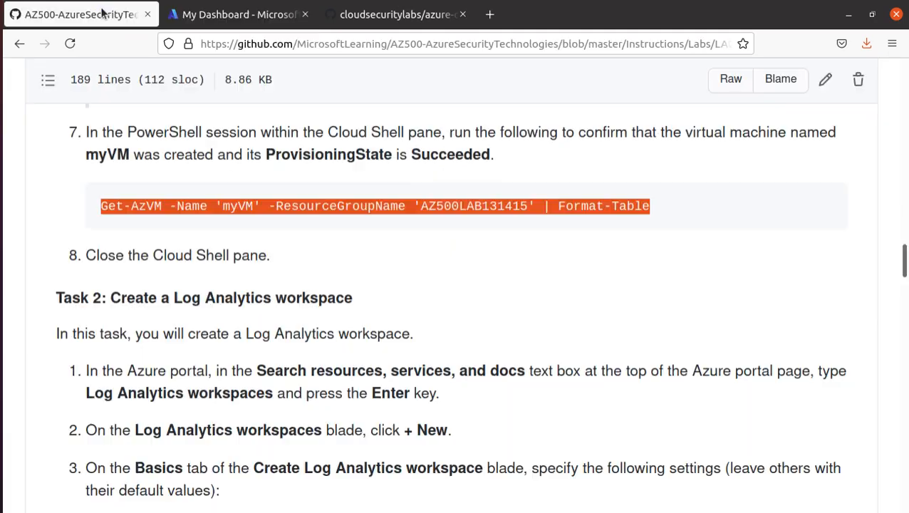
{"action": "scroll", "coordinate": [254, 367], "scroll_direction": "down", "scroll_amount": 5}
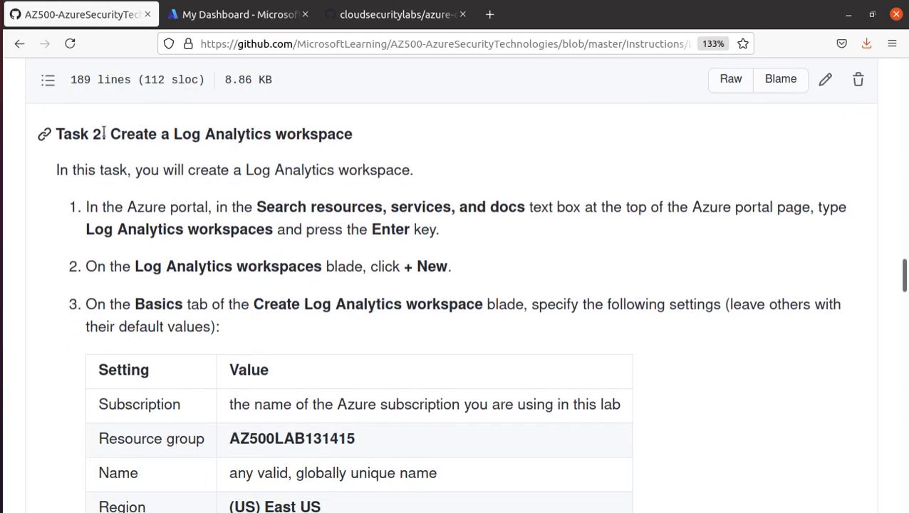
{"action": "left_click_drag", "start_coordinate": [109, 134], "coordinate": [352, 134]}
{"action": "scroll", "coordinate": [339, 212], "scroll_direction": "down", "scroll_amount": 5}
{"action": "scroll", "coordinate": [339, 213], "scroll_direction": "up", "scroll_amount": 3}
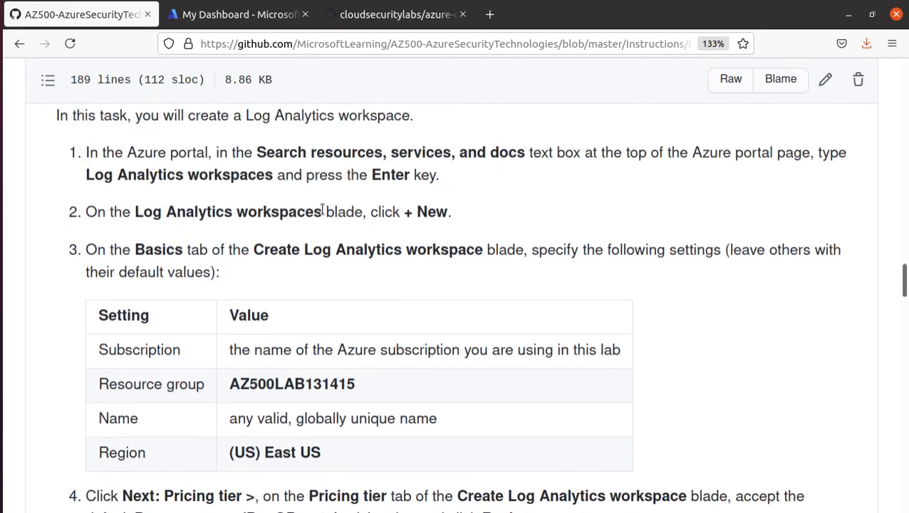
{"action": "left_click_drag", "start_coordinate": [322, 209], "coordinate": [139, 212]}
{"action": "right_click", "coordinate": [139, 212]}
{"action": "left_click", "coordinate": [194, 220]}
Paste 'Log Analytics workspaces' into the Azure portal search and open that service
{"action": "left_click", "coordinate": [240, 14]}
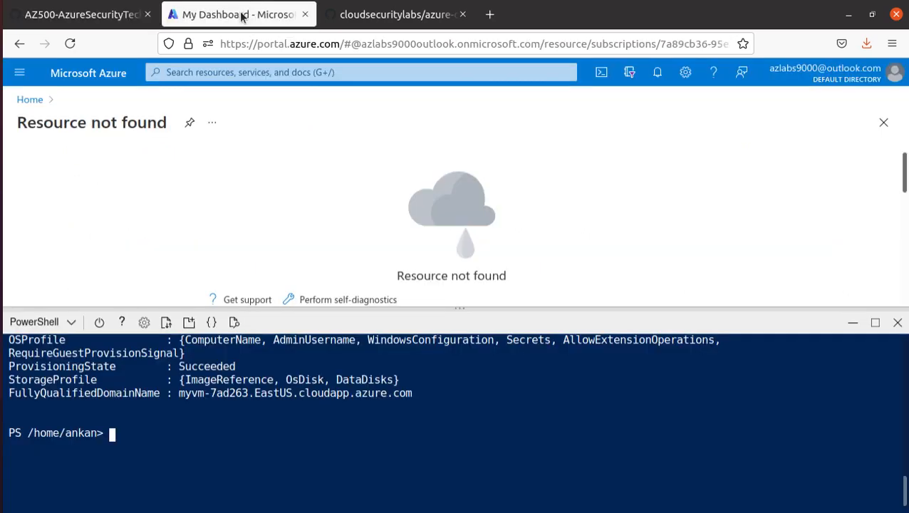
{"action": "left_click", "coordinate": [318, 81]}
{"action": "left_click", "coordinate": [317, 87]}
{"action": "left_click", "coordinate": [326, 72]}
{"action": "key", "text": "ctrl+v"}
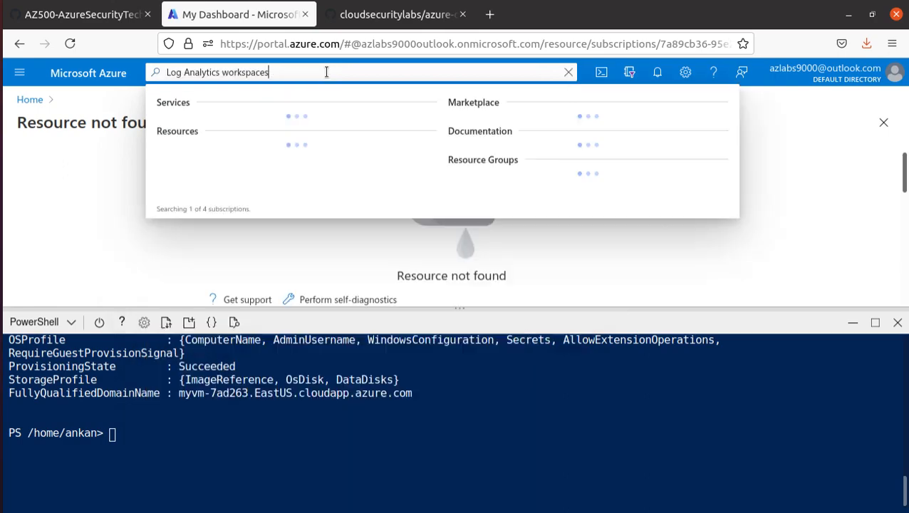
{"action": "left_click", "coordinate": [218, 128]}
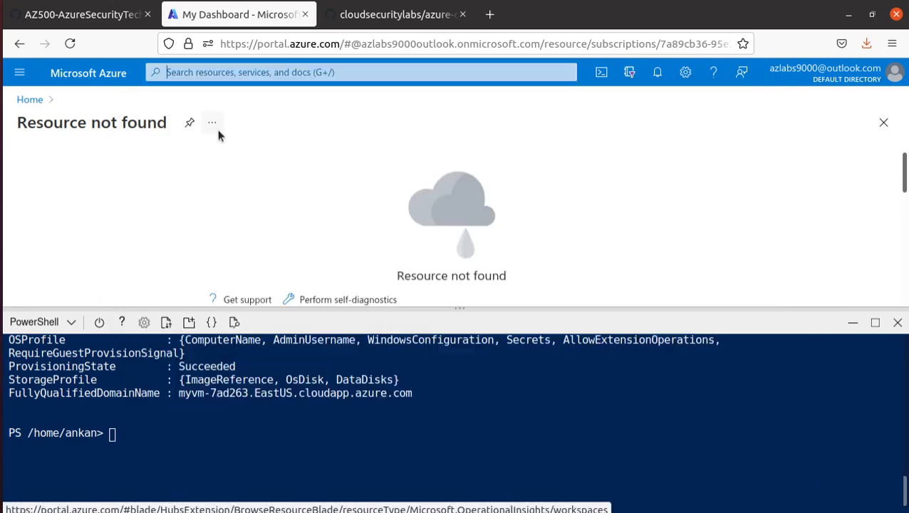
Minimize Cloud Shell, start a new workspace, and select resource group name AZ500LAB131415 in the lab
{"action": "left_click", "coordinate": [853, 324]}
{"action": "left_click", "coordinate": [45, 163]}
{"action": "left_click", "coordinate": [82, 14]}
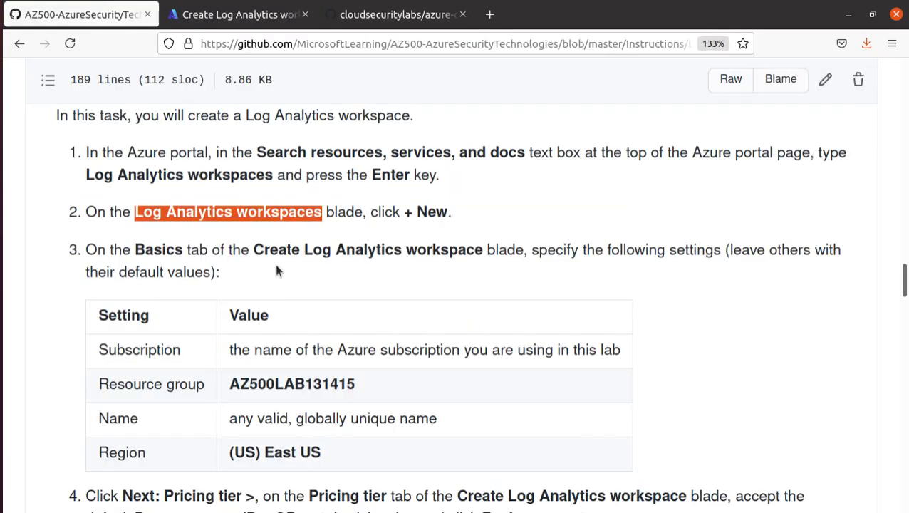
{"action": "scroll", "coordinate": [277, 270], "scroll_direction": "down", "scroll_amount": 3}
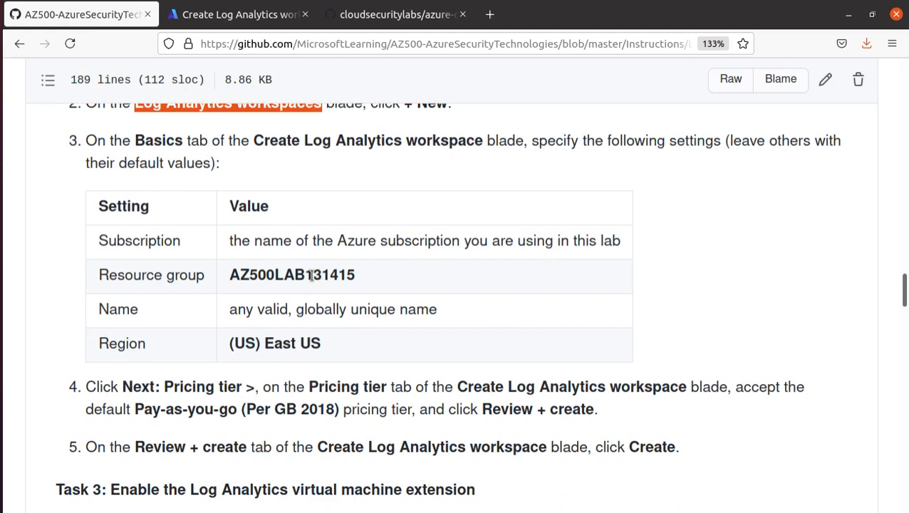
{"action": "double_click", "coordinate": [312, 277]}
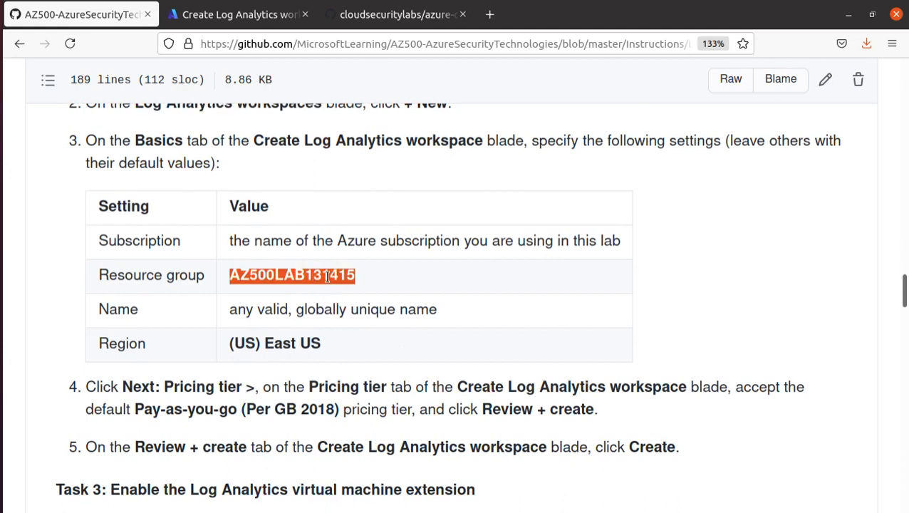
{"action": "left_click", "coordinate": [239, 14]}
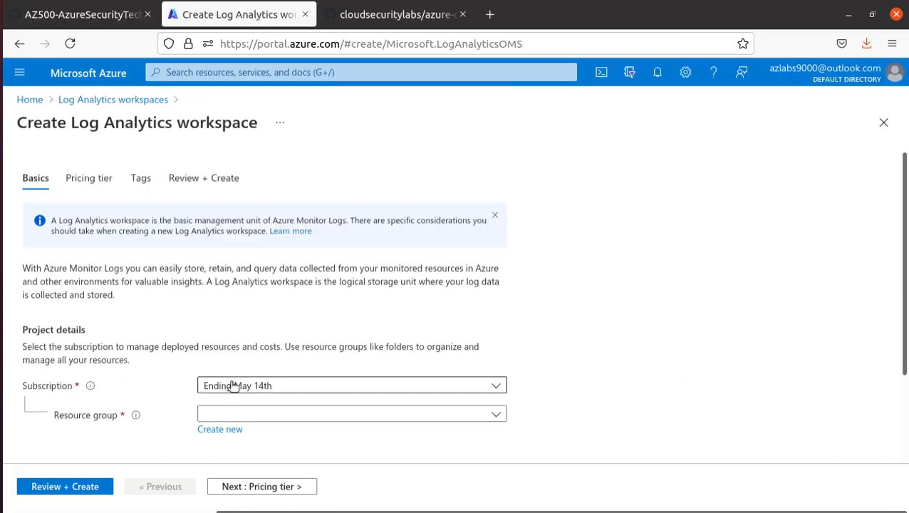
Choose resource group AZ500LAB131415 and name the workspace la-test-776
{"action": "scroll", "coordinate": [242, 322], "scroll_direction": "down", "scroll_amount": 1}
{"action": "left_click", "coordinate": [244, 311]}
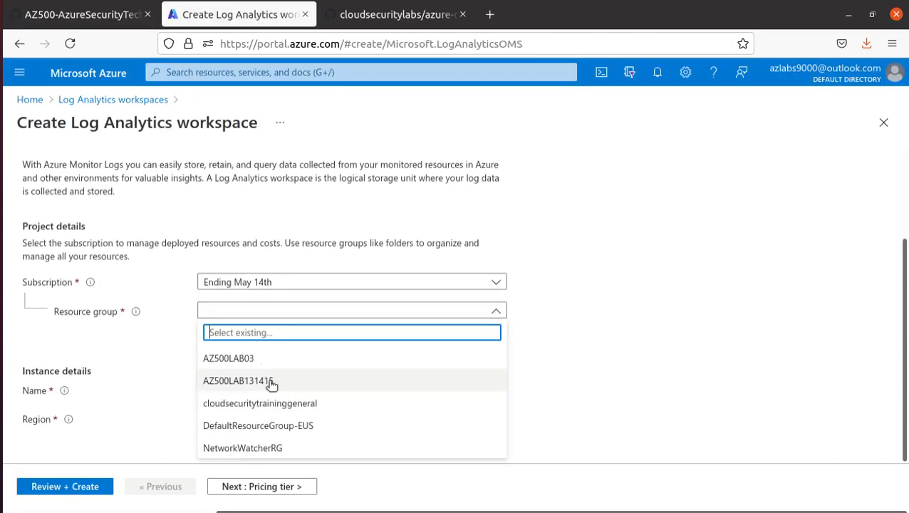
{"action": "left_click", "coordinate": [269, 380]}
{"action": "left_click", "coordinate": [253, 388]}
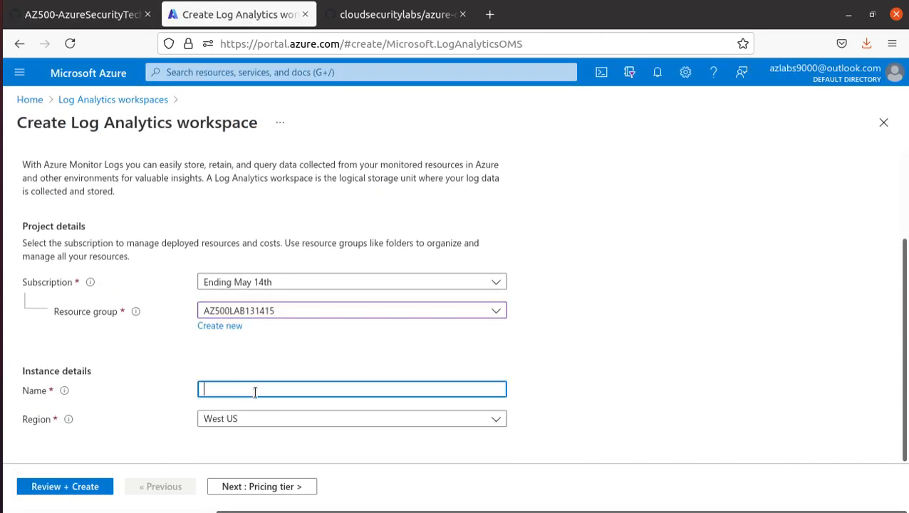
{"action": "type", "text": "la"}
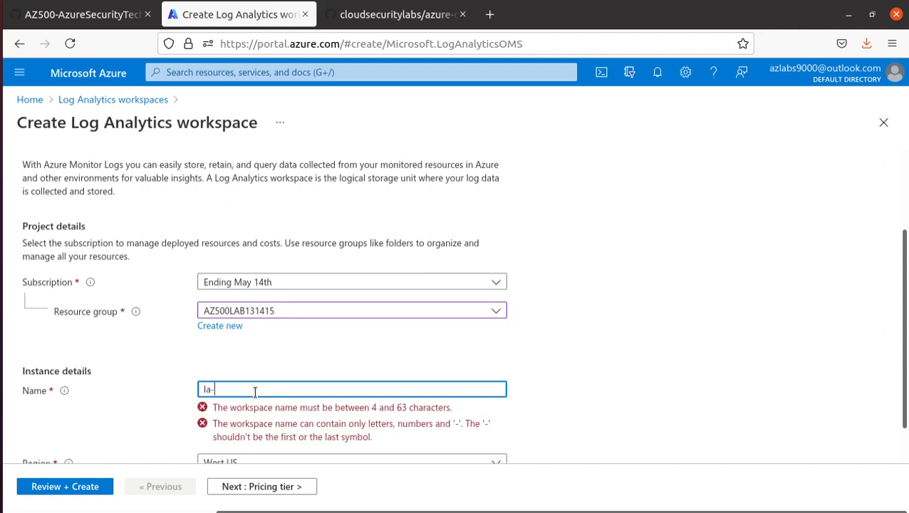
{"action": "type", "text": "-test-776"}
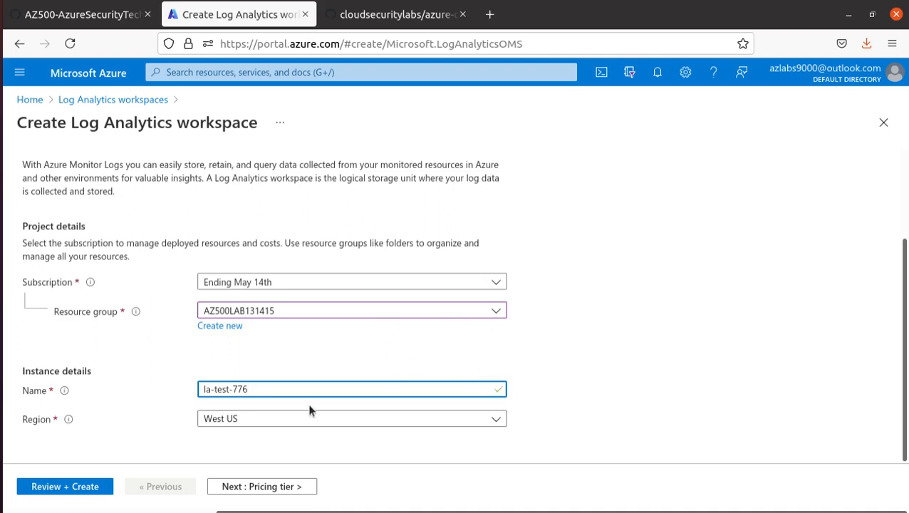
Set the workspace region to East US
{"action": "left_click", "coordinate": [305, 423]}
{"action": "scroll", "coordinate": [326, 237], "scroll_direction": "up", "scroll_amount": 10}
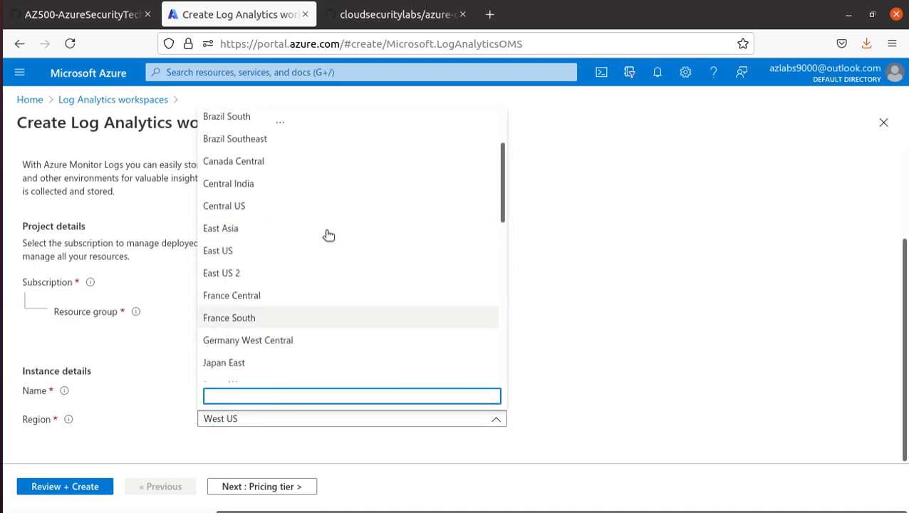
{"action": "scroll", "coordinate": [326, 231], "scroll_direction": "up", "scroll_amount": 1}
{"action": "scroll", "coordinate": [326, 229], "scroll_direction": "down", "scroll_amount": 2}
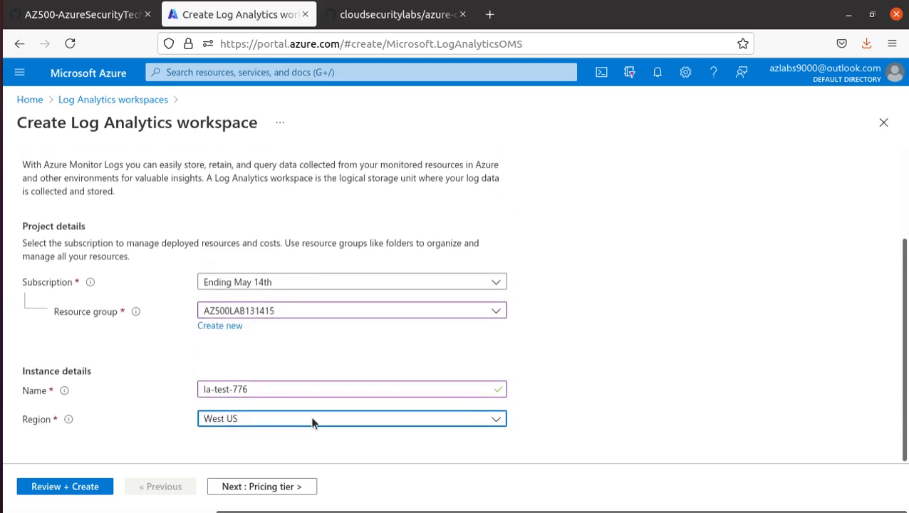
{"action": "left_click", "coordinate": [310, 408]}
{"action": "left_click", "coordinate": [314, 418]}
{"action": "left_click", "coordinate": [316, 418]}
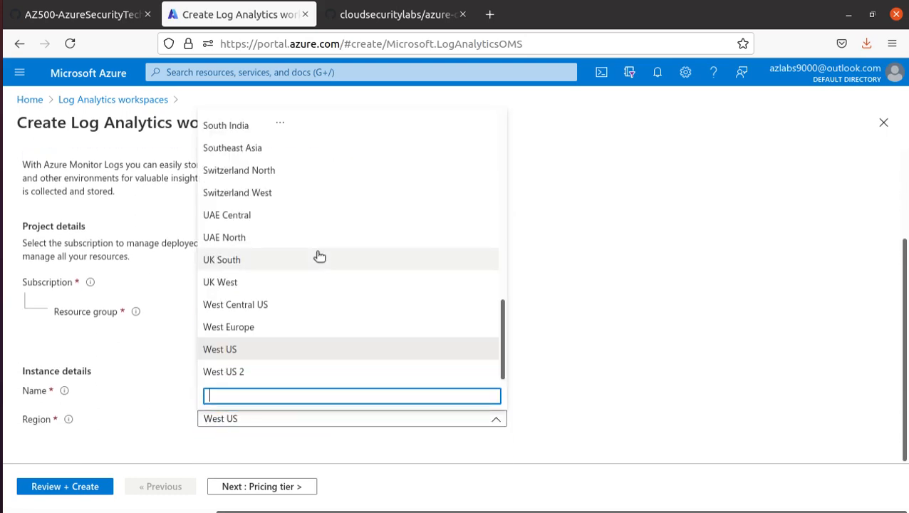
{"action": "scroll", "coordinate": [318, 256], "scroll_direction": "up", "scroll_amount": 5}
{"action": "scroll", "coordinate": [319, 256], "scroll_direction": "up", "scroll_amount": 3}
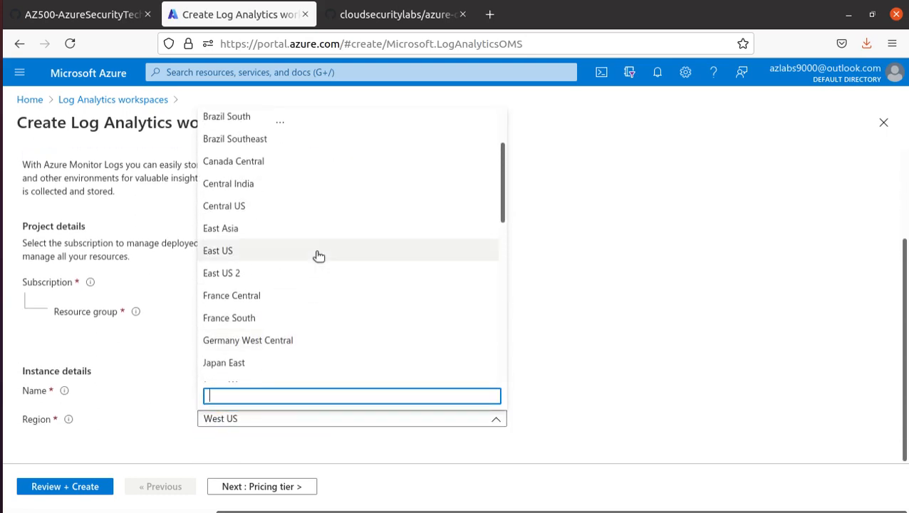
{"action": "left_click", "coordinate": [319, 256]}
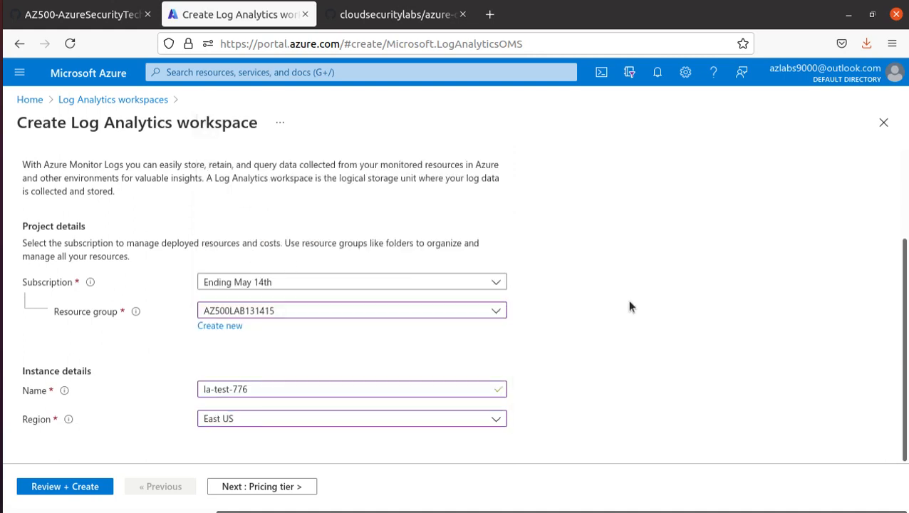
Keep the Pay-as-you-go (Per GB 2018) pricing tier, then review and create the workspace
{"action": "left_click", "coordinate": [269, 489]}
{"action": "left_click", "coordinate": [319, 312]}
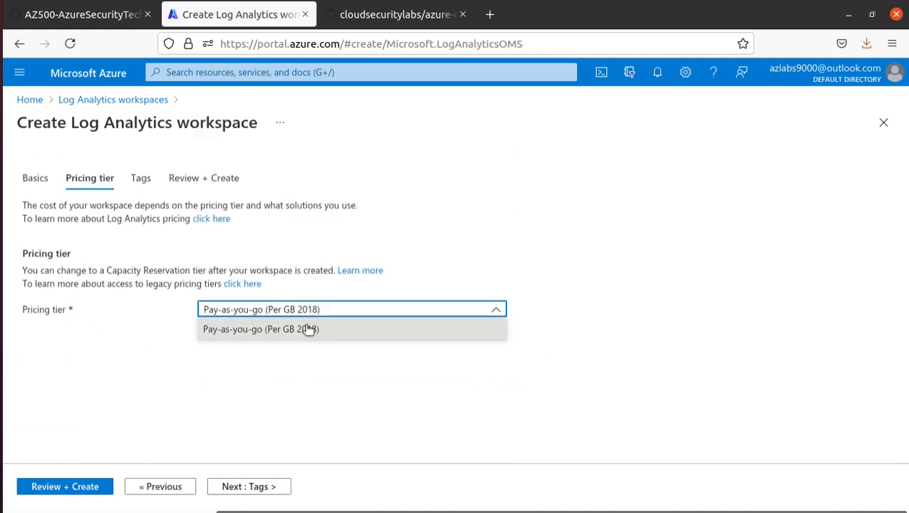
{"action": "left_click", "coordinate": [306, 328]}
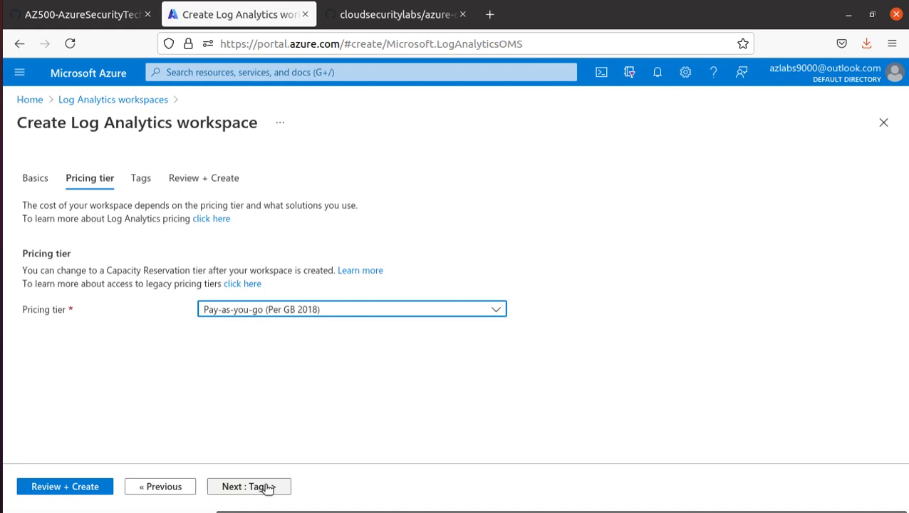
{"action": "left_click", "coordinate": [75, 489]}
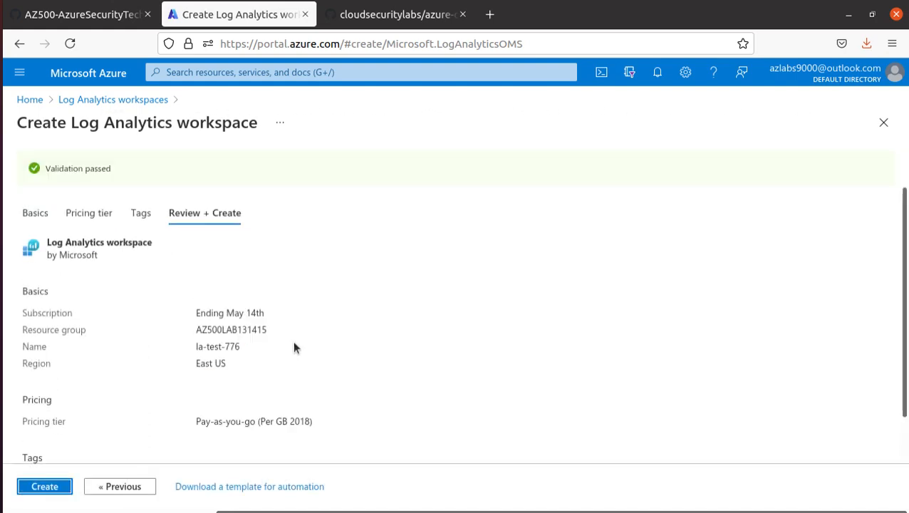
{"action": "left_click", "coordinate": [41, 487]}
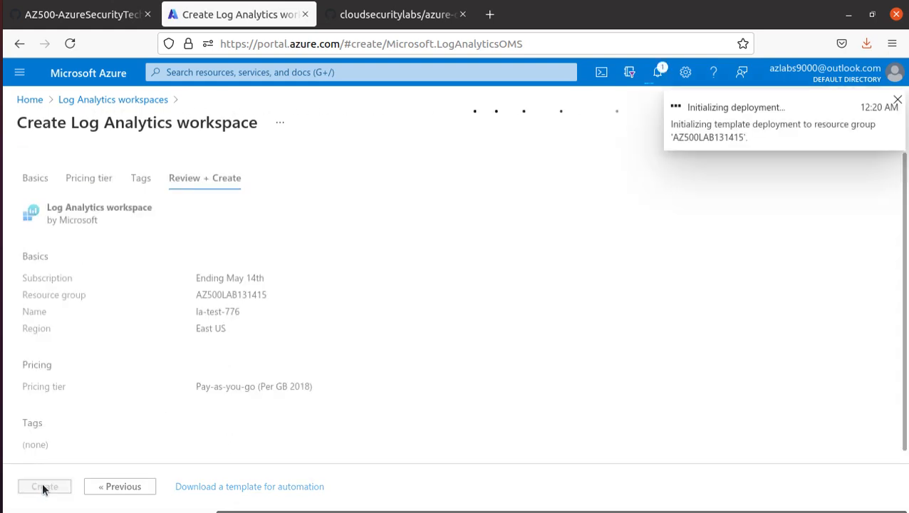
{"action": "left_click", "coordinate": [100, 14]}
{"action": "scroll", "coordinate": [307, 305], "scroll_direction": "down", "scroll_amount": 4}
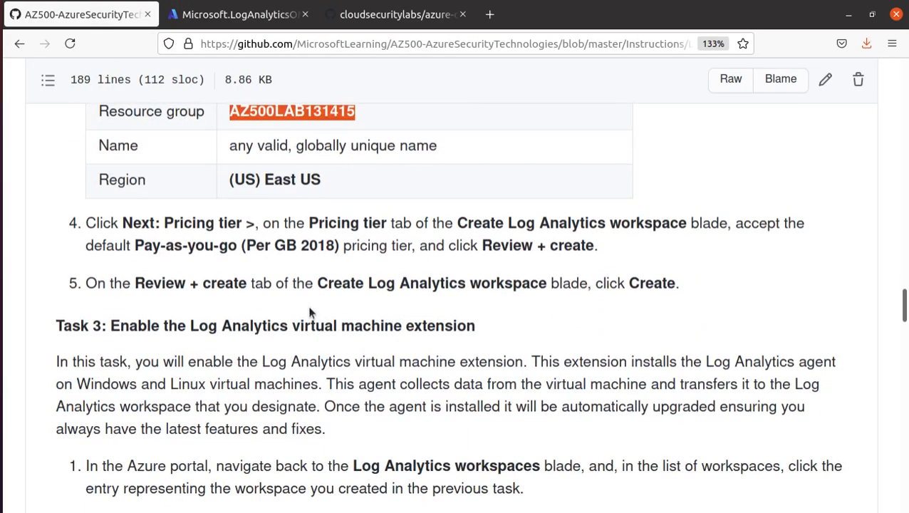
Read Task 3, marking Log Analytics workspaces, Workspace Data Sources and Virtual machines, then return to Azure
{"action": "scroll", "coordinate": [395, 245], "scroll_direction": "down", "scroll_amount": 1}
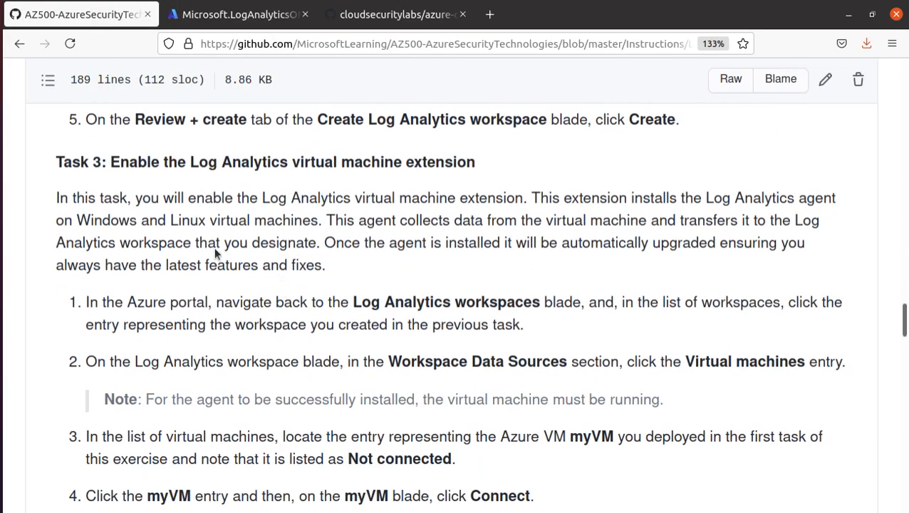
{"action": "left_click_drag", "start_coordinate": [110, 162], "coordinate": [504, 163]}
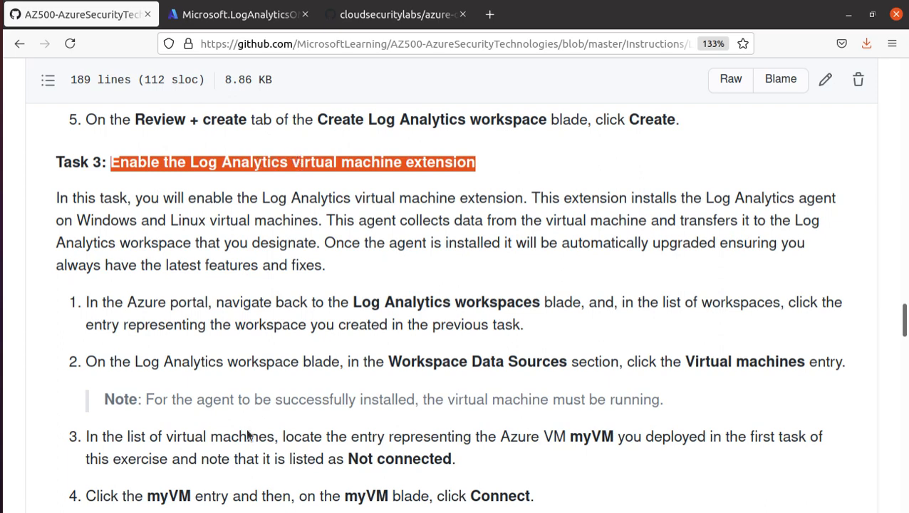
{"action": "scroll", "coordinate": [245, 427], "scroll_direction": "down", "scroll_amount": 3}
{"action": "left_click_drag", "start_coordinate": [349, 193], "coordinate": [539, 194]}
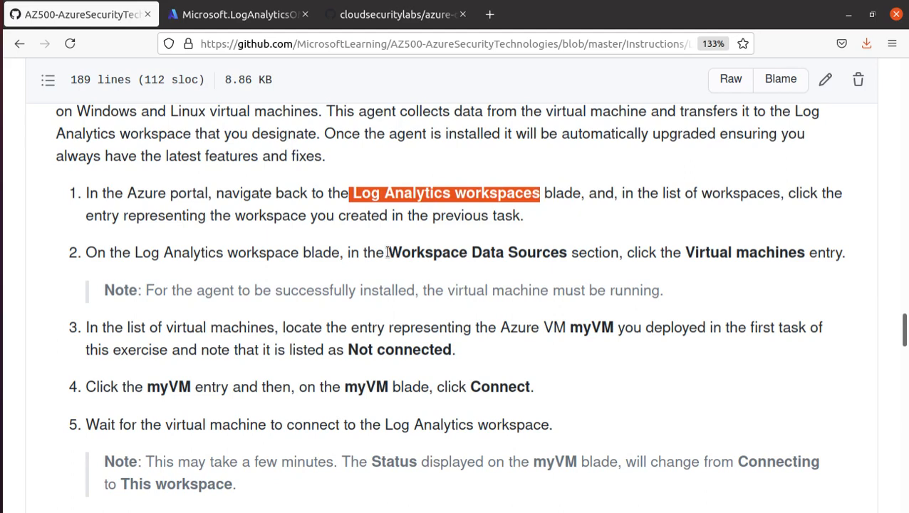
{"action": "left_click_drag", "start_coordinate": [387, 252], "coordinate": [569, 254]}
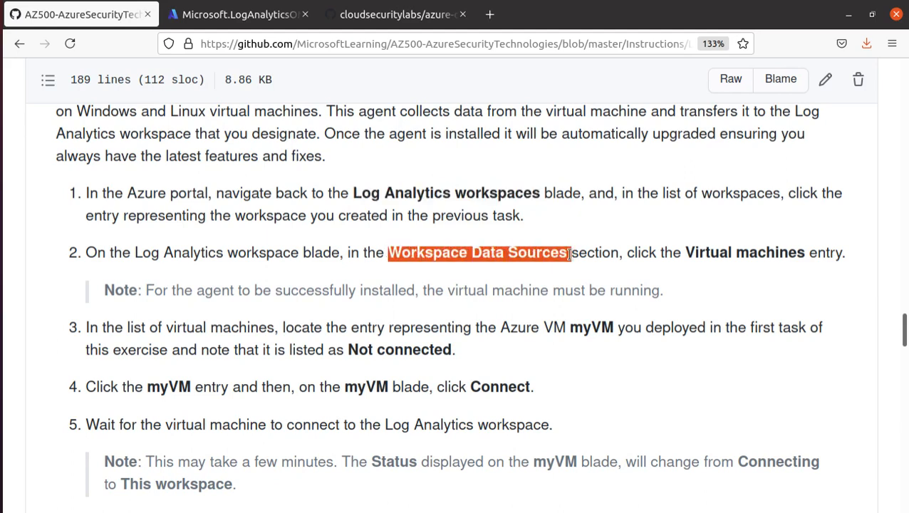
{"action": "left_click_drag", "start_coordinate": [681, 252], "coordinate": [802, 258]}
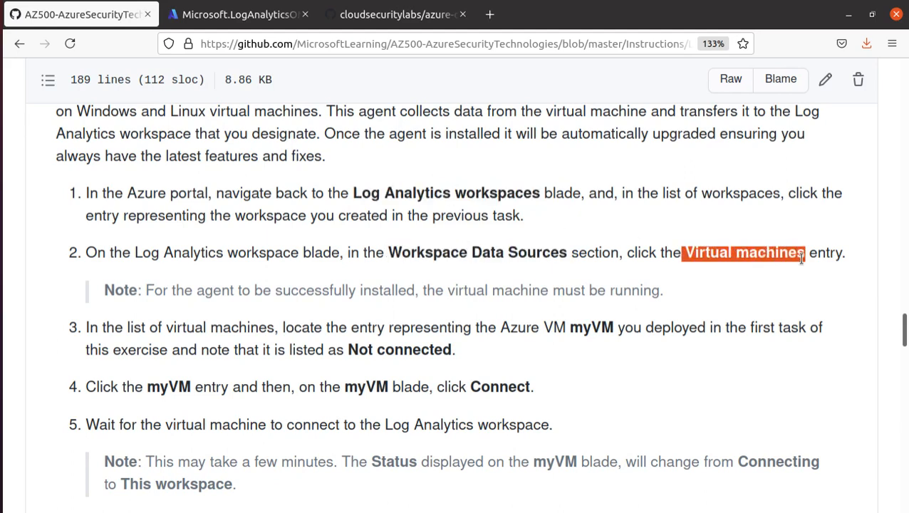
{"action": "left_click", "coordinate": [270, 25]}
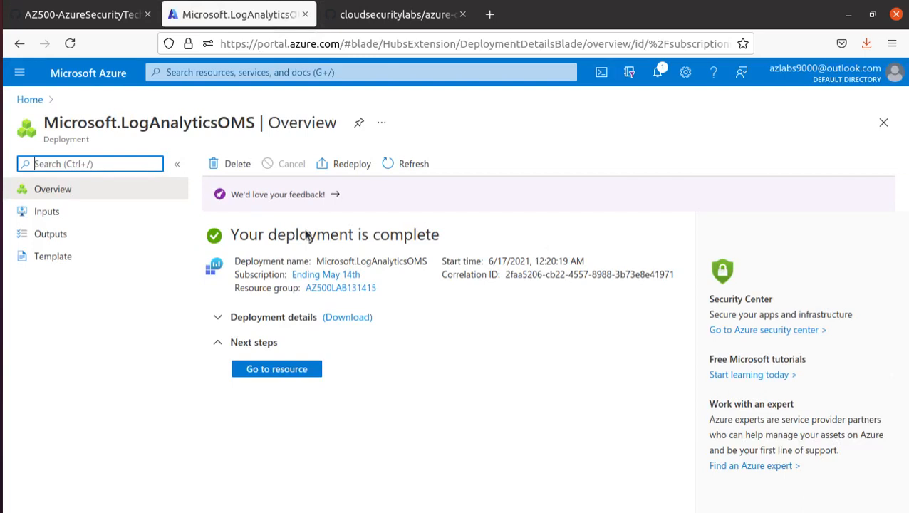
Open la-test-776, go to Workspace Data Sources > Virtual machines, and open az500-10-vm1's connection status
{"action": "left_click", "coordinate": [289, 372]}
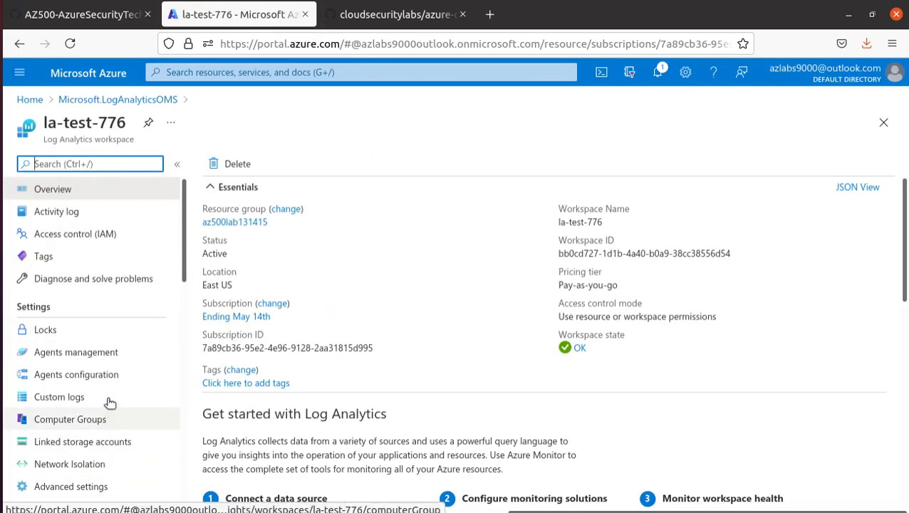
{"action": "scroll", "coordinate": [109, 392], "scroll_direction": "down", "scroll_amount": 3}
{"action": "scroll", "coordinate": [109, 400], "scroll_direction": "down", "scroll_amount": 1}
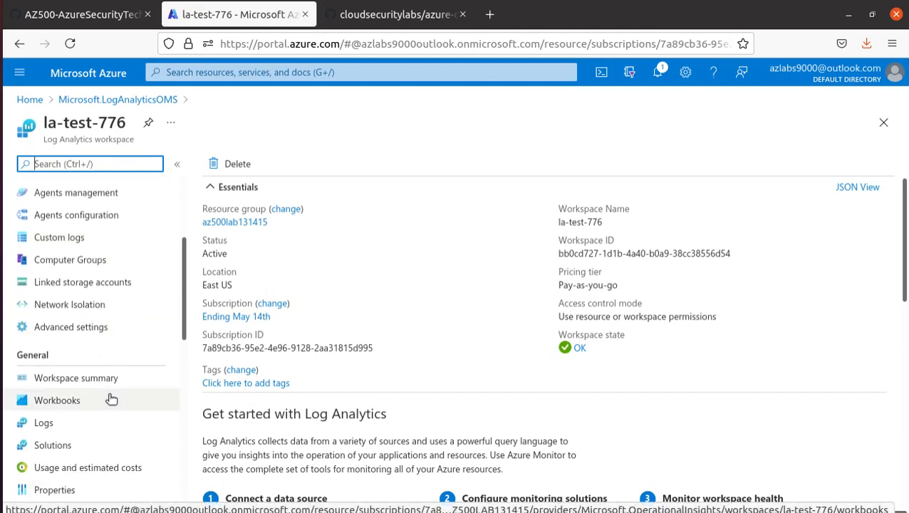
{"action": "scroll", "coordinate": [111, 400], "scroll_direction": "down", "scroll_amount": 3}
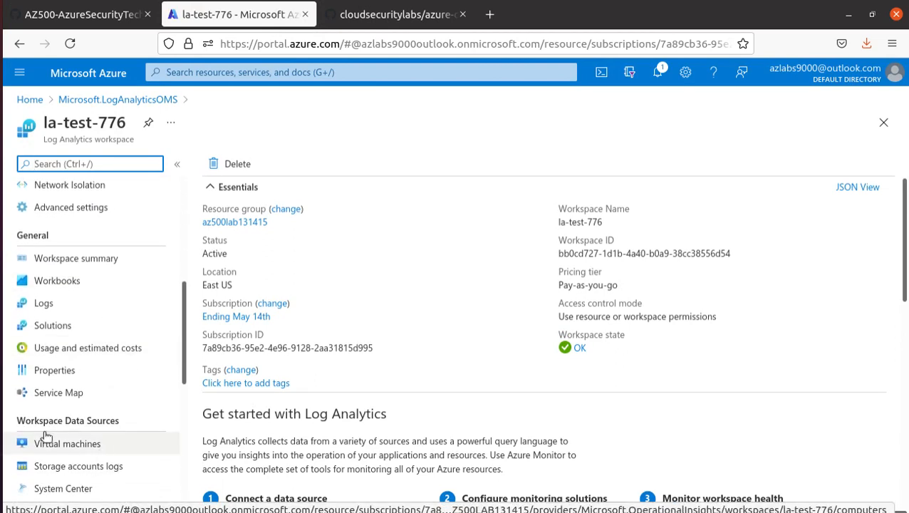
{"action": "triple_click", "coordinate": [39, 417]}
{"action": "scroll", "coordinate": [100, 398], "scroll_direction": "down", "scroll_amount": 3}
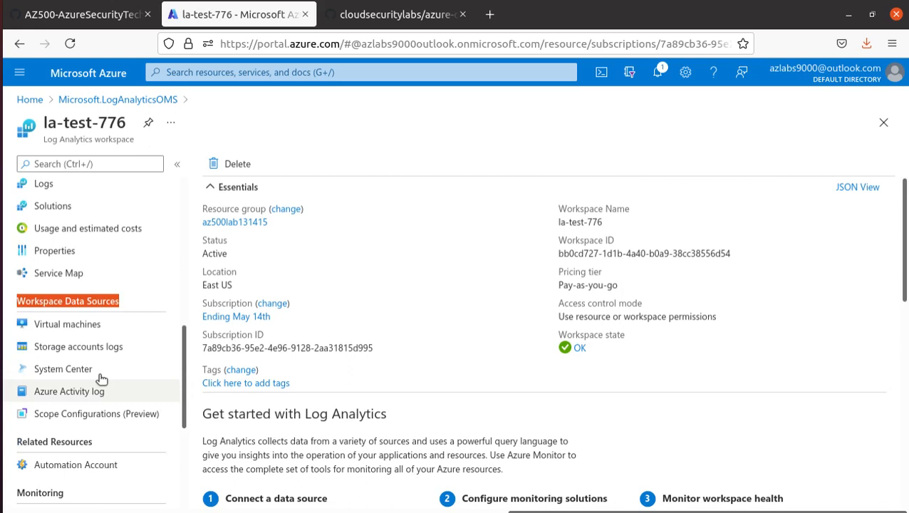
{"action": "left_click", "coordinate": [81, 329]}
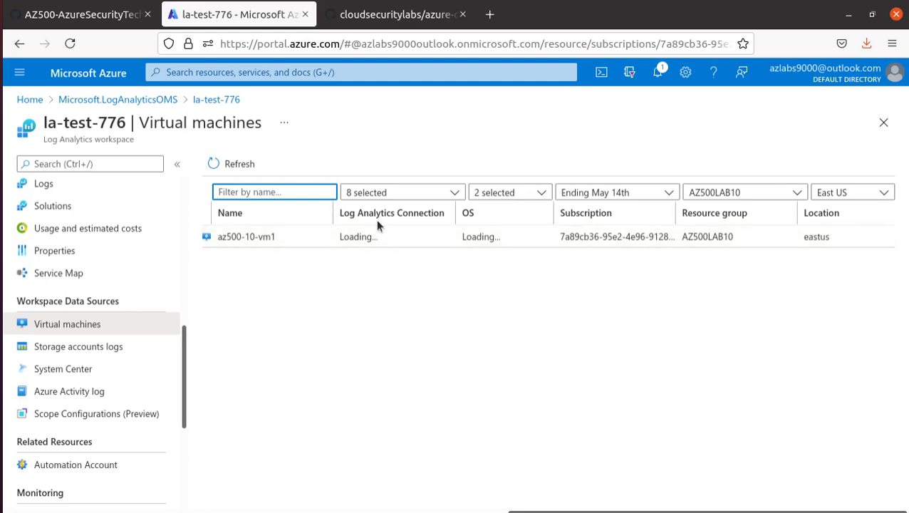
{"action": "left_click_drag", "start_coordinate": [341, 215], "coordinate": [443, 214]}
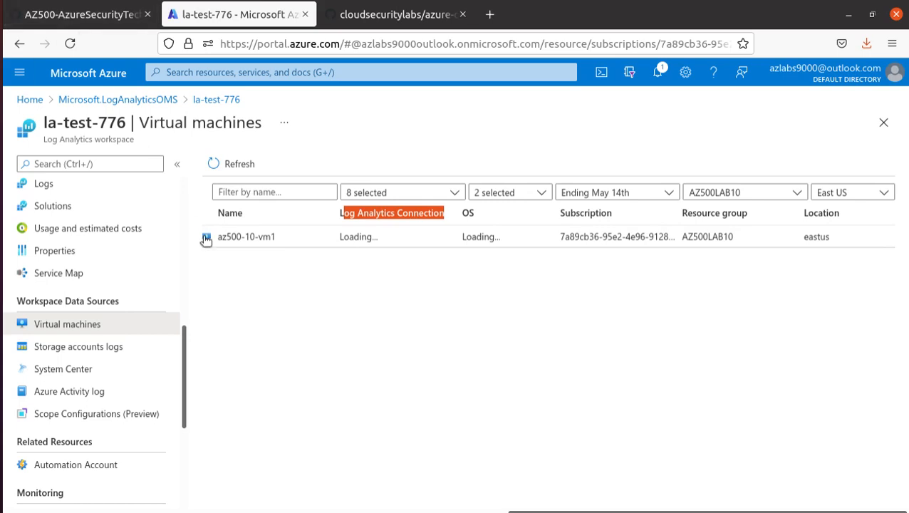
{"action": "left_click", "coordinate": [256, 239]}
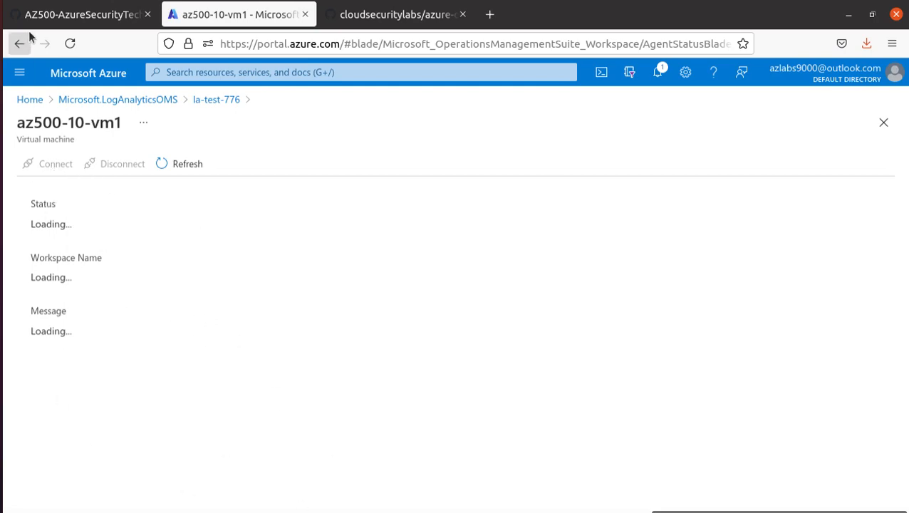
{"action": "left_click", "coordinate": [54, 16]}
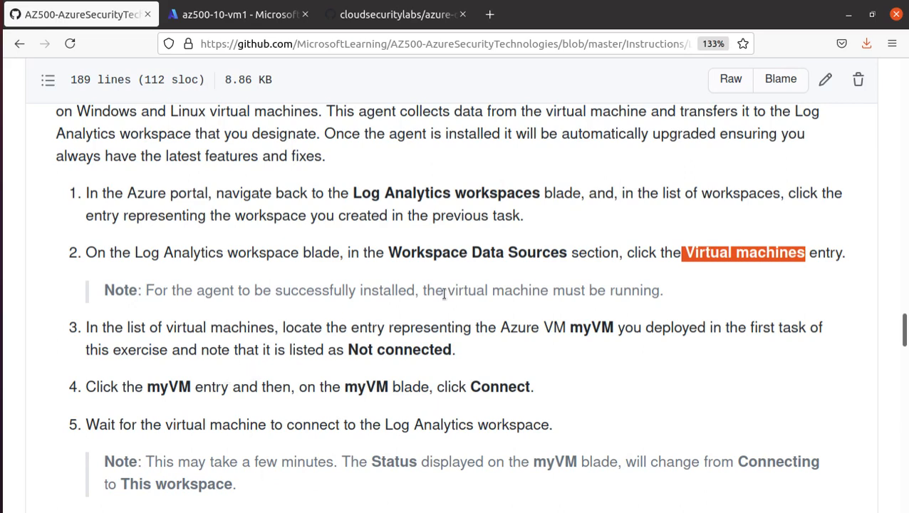
{"action": "left_click_drag", "start_coordinate": [667, 292], "coordinate": [100, 295]}
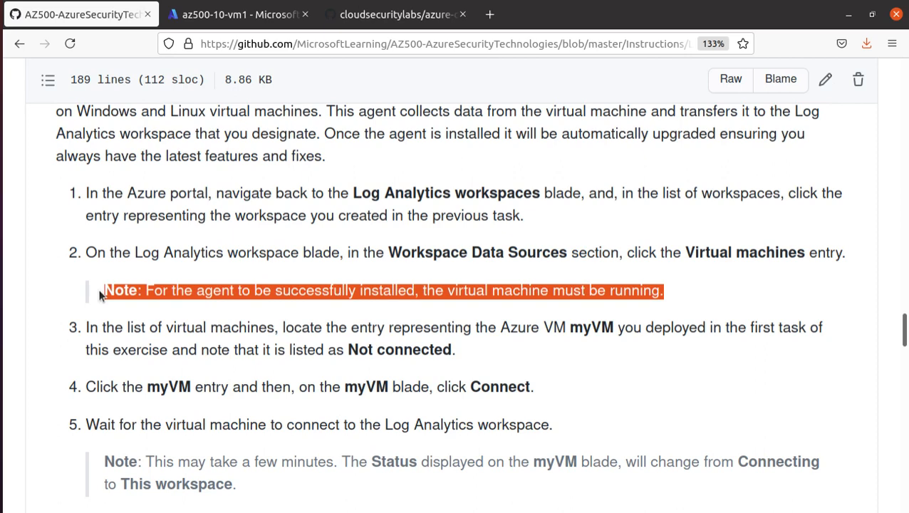
{"action": "scroll", "coordinate": [136, 367], "scroll_direction": "down", "scroll_amount": 3}
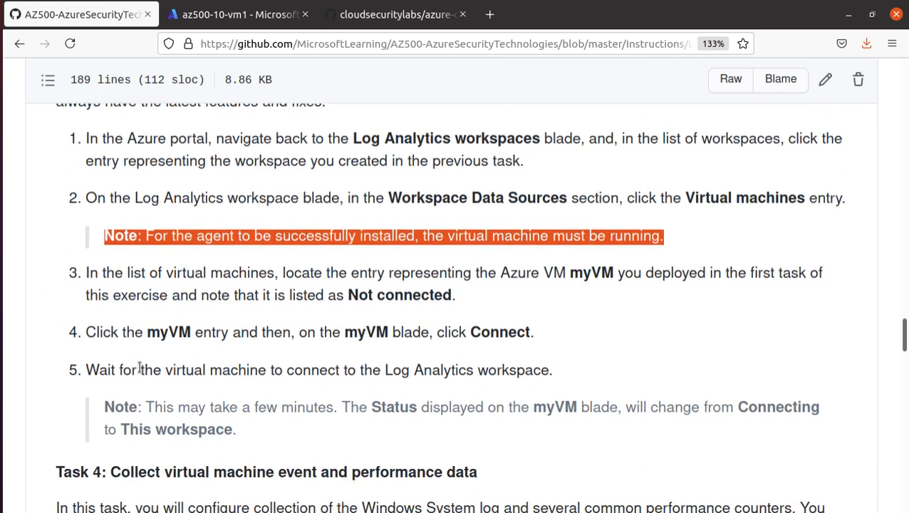
{"action": "scroll", "coordinate": [103, 364], "scroll_direction": "down", "scroll_amount": 3}
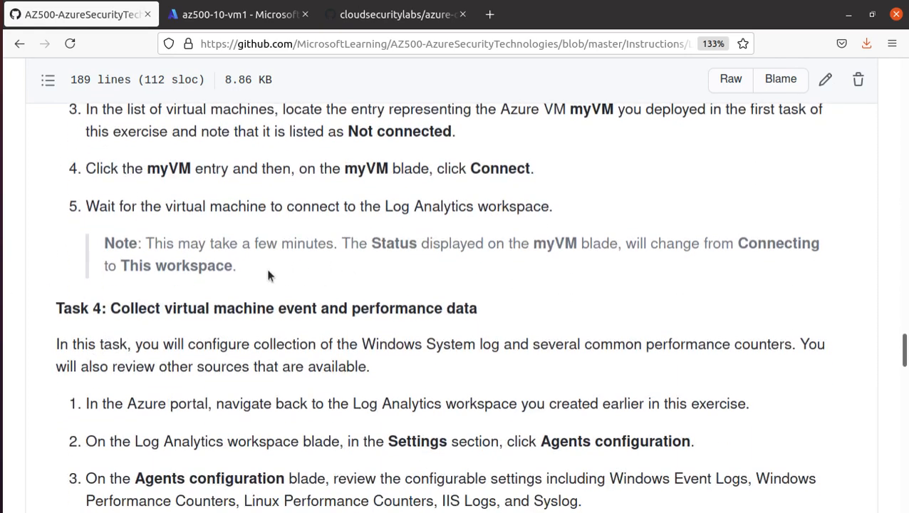
{"action": "left_click_drag", "start_coordinate": [268, 275], "coordinate": [29, 156]}
{"action": "left_click", "coordinate": [221, 15]}
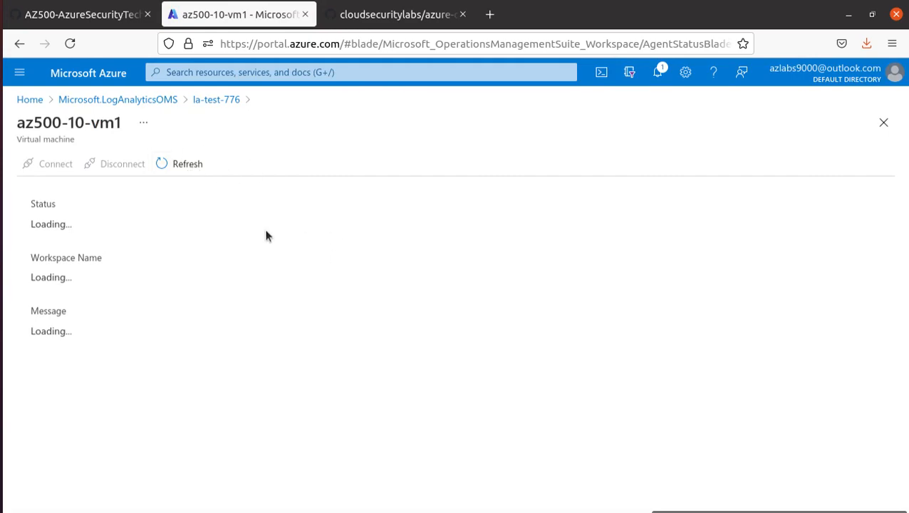
Reopen az500-10-vm1's connection status, then go Home and open the Virtual machines list
{"action": "left_click", "coordinate": [1, 214]}
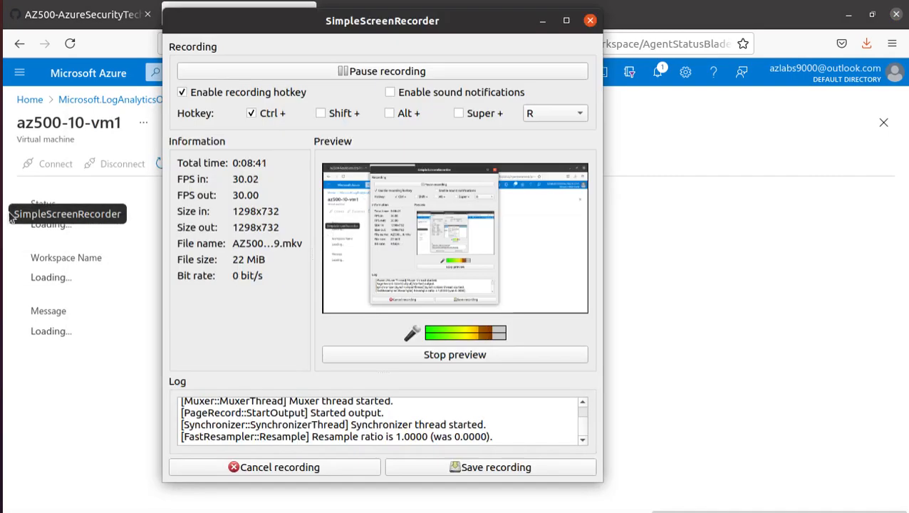
{"action": "left_click", "coordinate": [423, 71]}
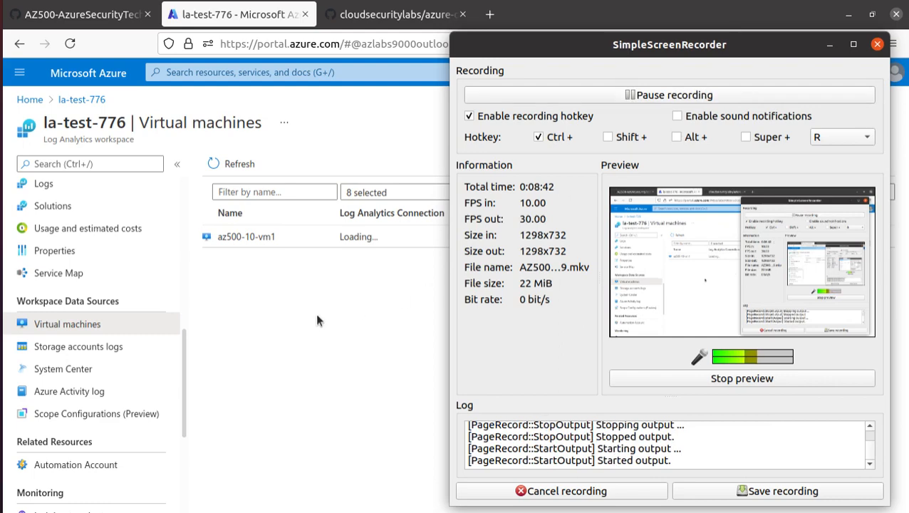
{"action": "left_click", "coordinate": [311, 317]}
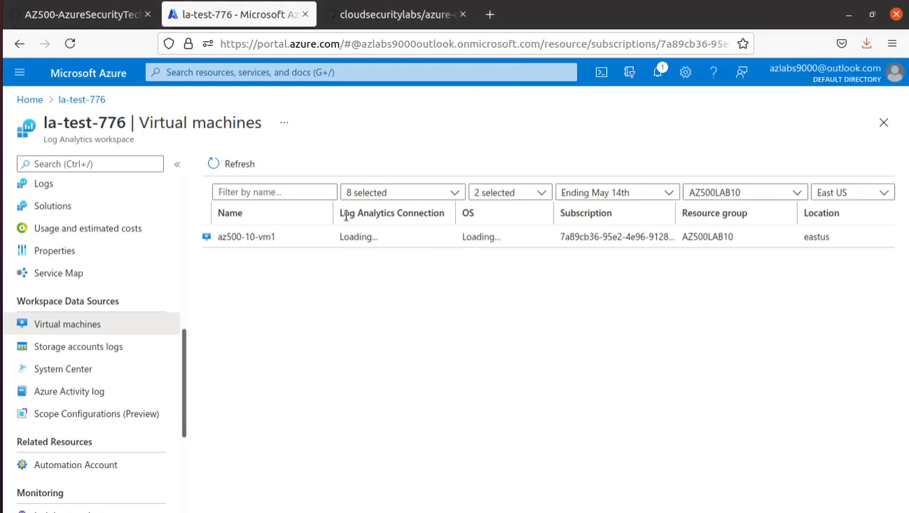
{"action": "left_click_drag", "start_coordinate": [345, 213], "coordinate": [447, 218]}
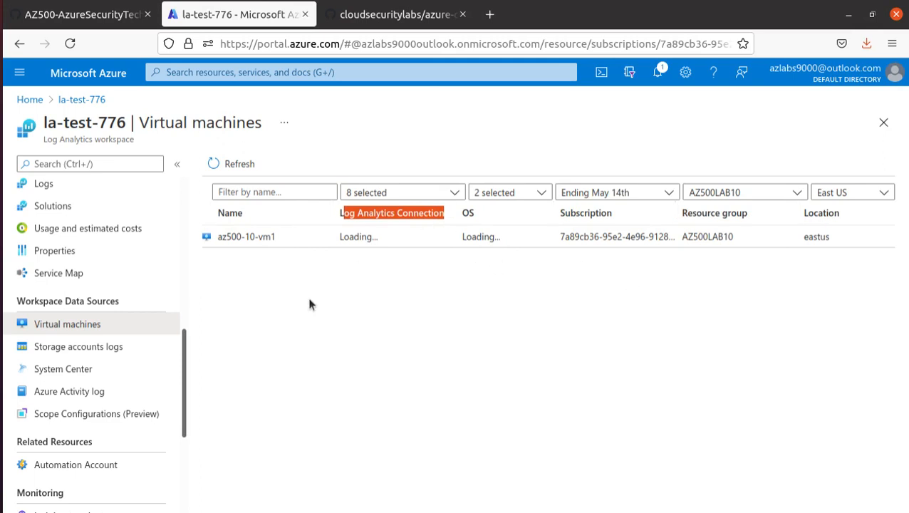
{"action": "left_click", "coordinate": [238, 236]}
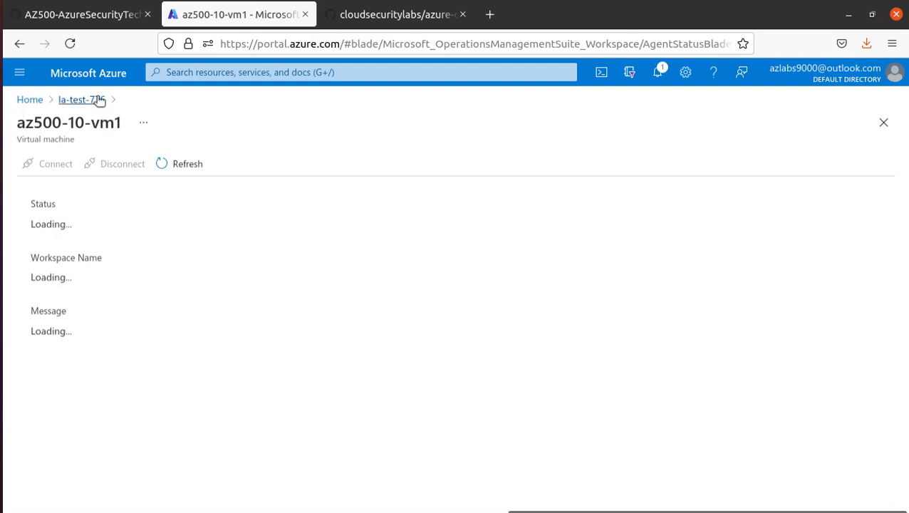
{"action": "left_click", "coordinate": [32, 100]}
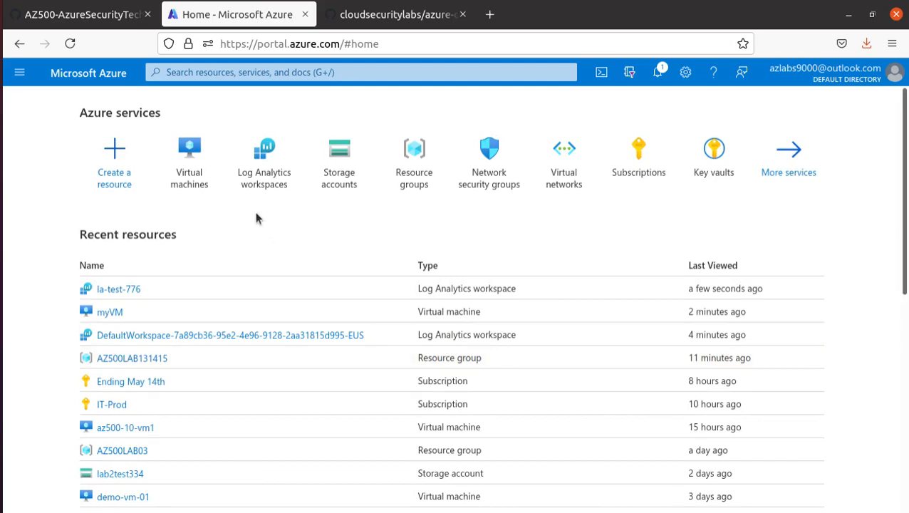
{"action": "left_click", "coordinate": [188, 181]}
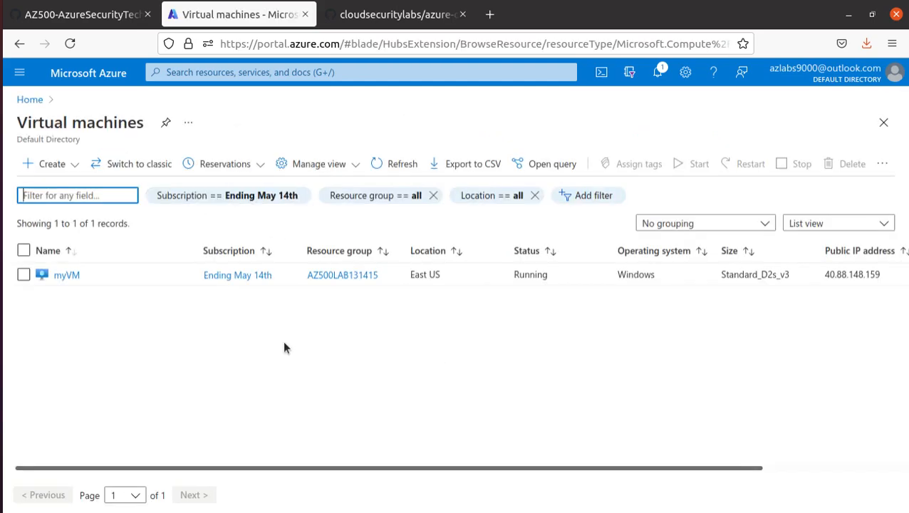
Open myVM, switch to its Monitoring tab, and choose 'Get started with Log Analytics'
{"action": "left_click", "coordinate": [61, 272]}
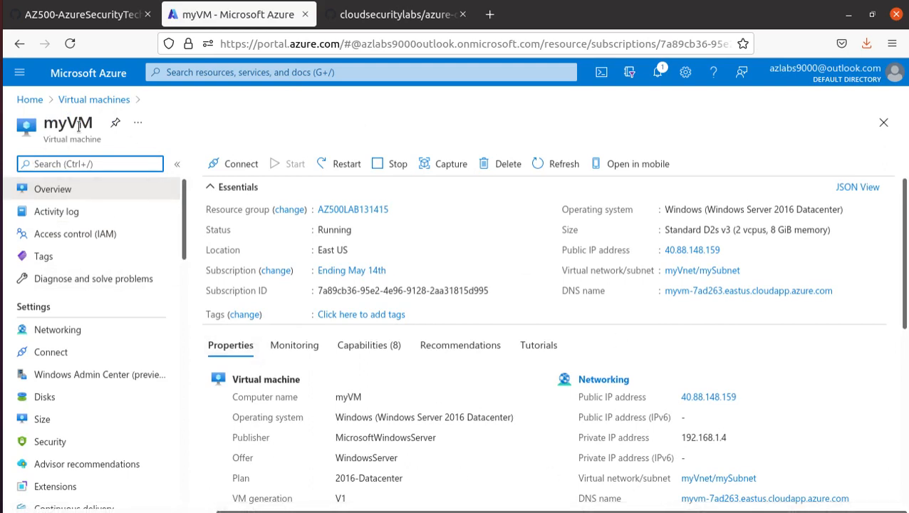
{"action": "left_click", "coordinate": [311, 351]}
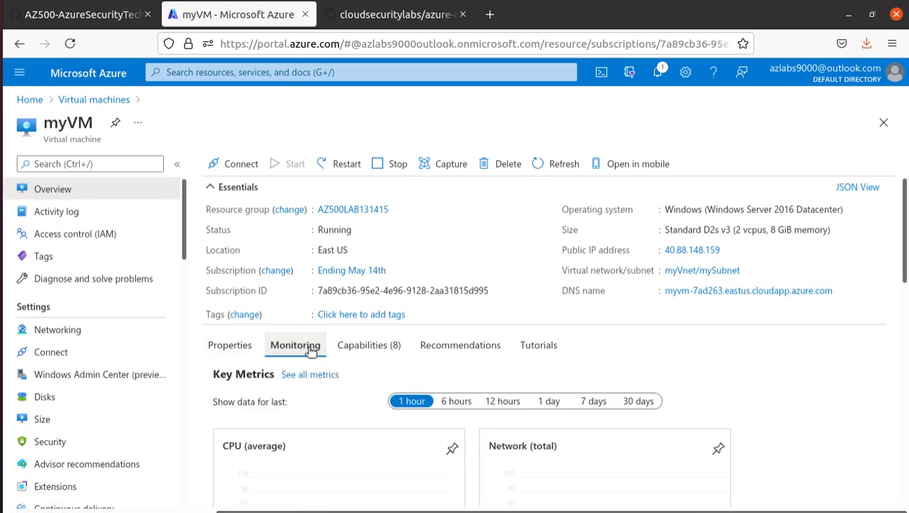
{"action": "scroll", "coordinate": [311, 351], "scroll_direction": "down", "scroll_amount": 5}
{"action": "scroll", "coordinate": [311, 351], "scroll_direction": "down", "scroll_amount": 3}
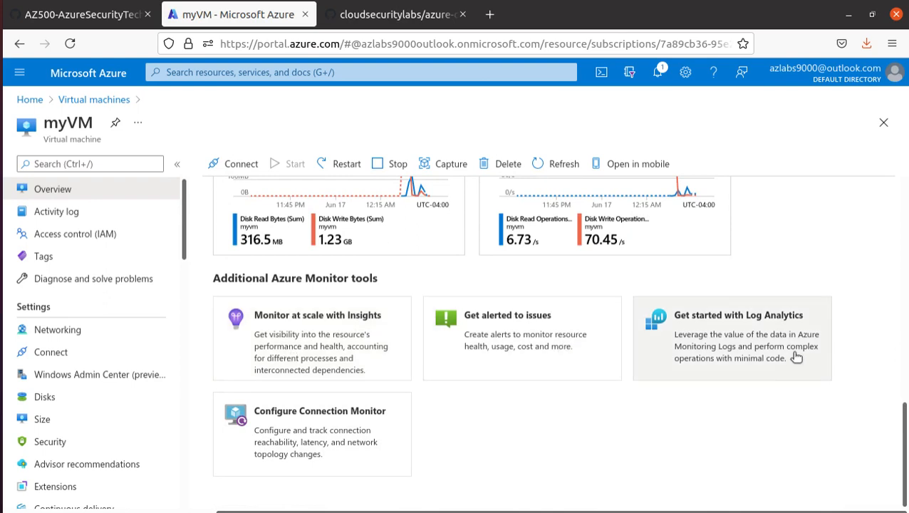
{"action": "left_click", "coordinate": [743, 344]}
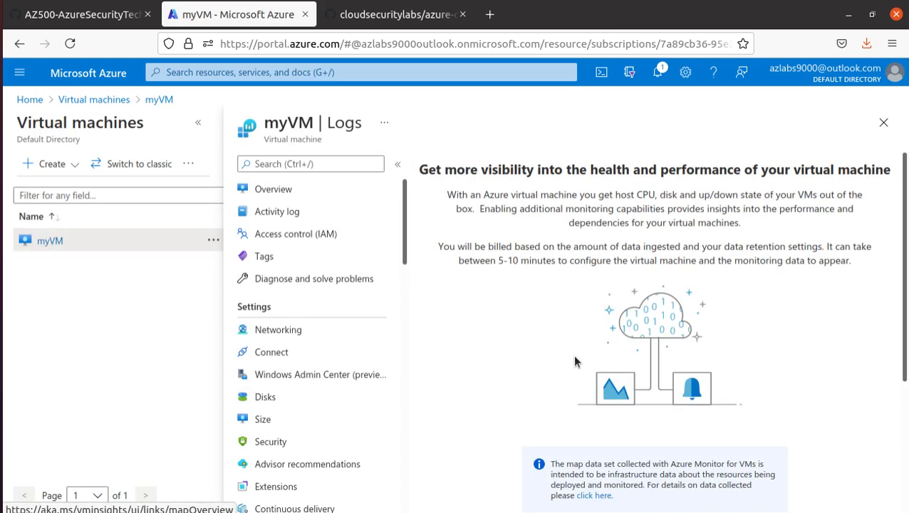
Enable insights on myVM, picking workspace la-test-776 [eastus] instead of the default workspace
{"action": "scroll", "coordinate": [574, 361], "scroll_direction": "down", "scroll_amount": 5}
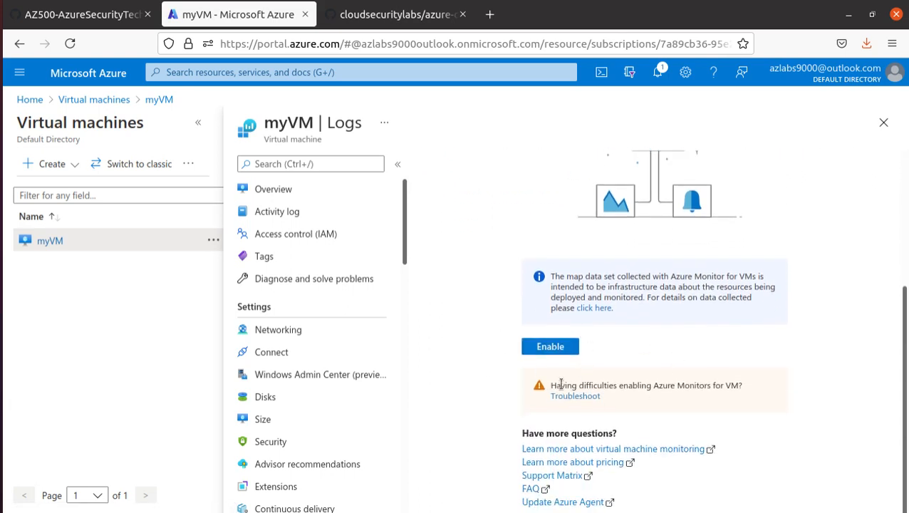
{"action": "left_click", "coordinate": [564, 351]}
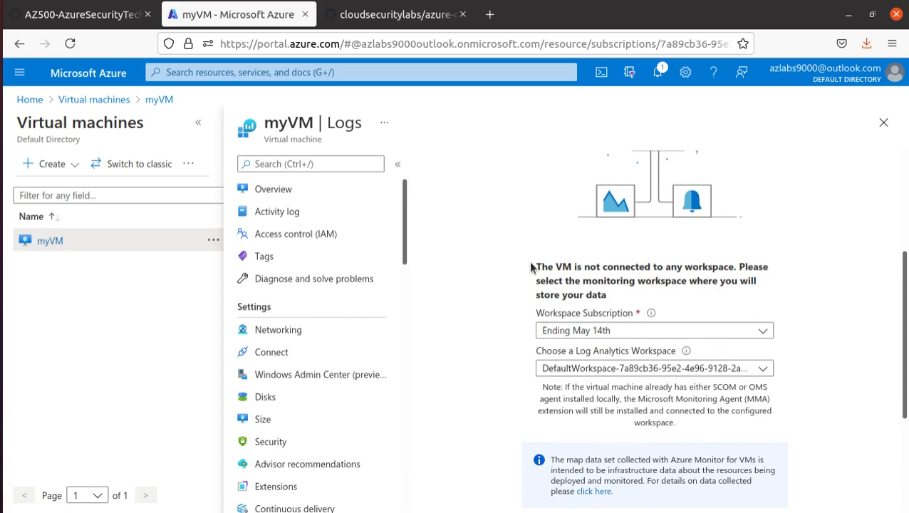
{"action": "left_click_drag", "start_coordinate": [536, 265], "coordinate": [732, 272]}
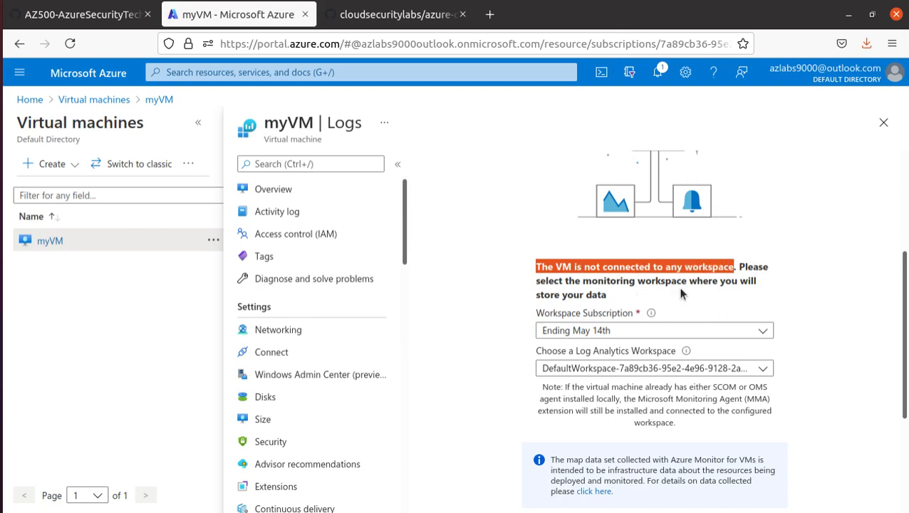
{"action": "left_click", "coordinate": [570, 368]}
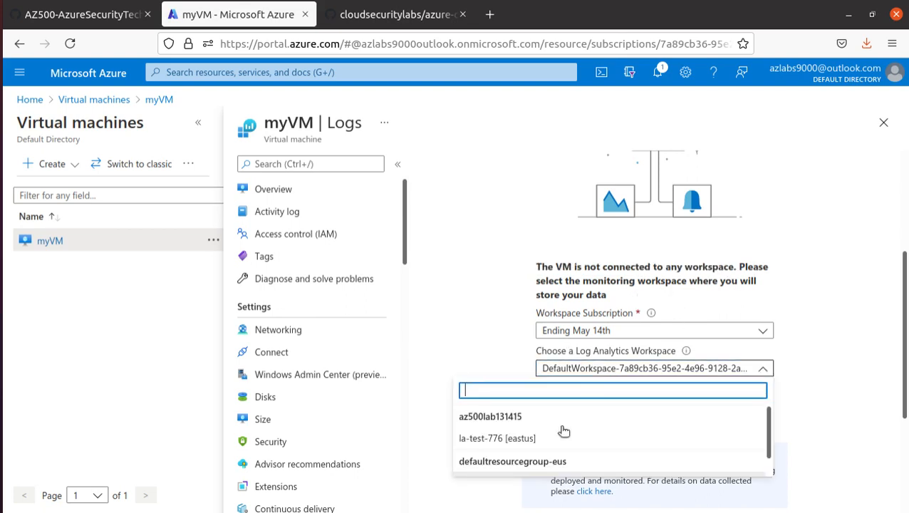
{"action": "left_click", "coordinate": [501, 438]}
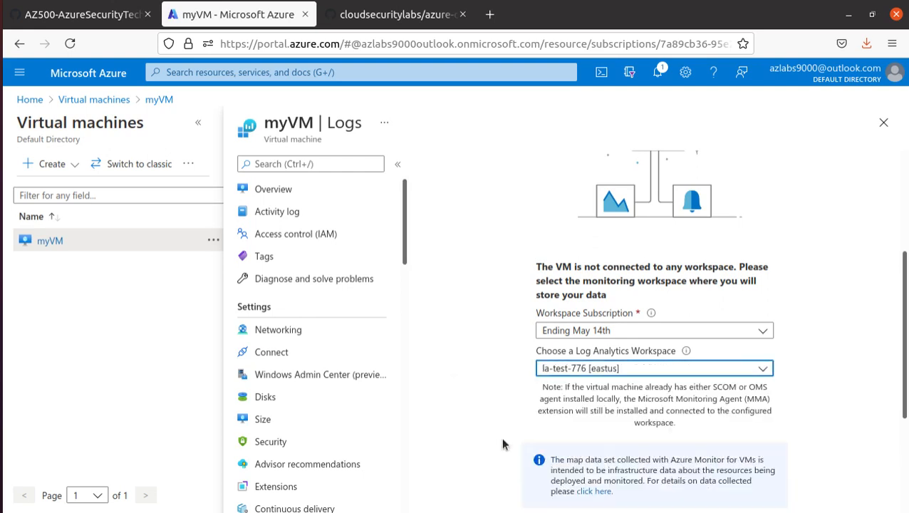
{"action": "scroll", "coordinate": [493, 428], "scroll_direction": "down", "scroll_amount": 2}
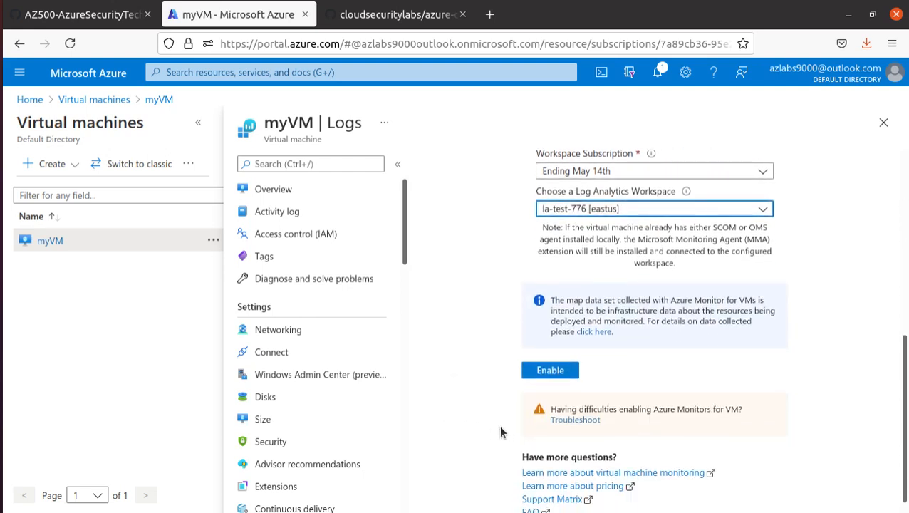
{"action": "left_click", "coordinate": [572, 374]}
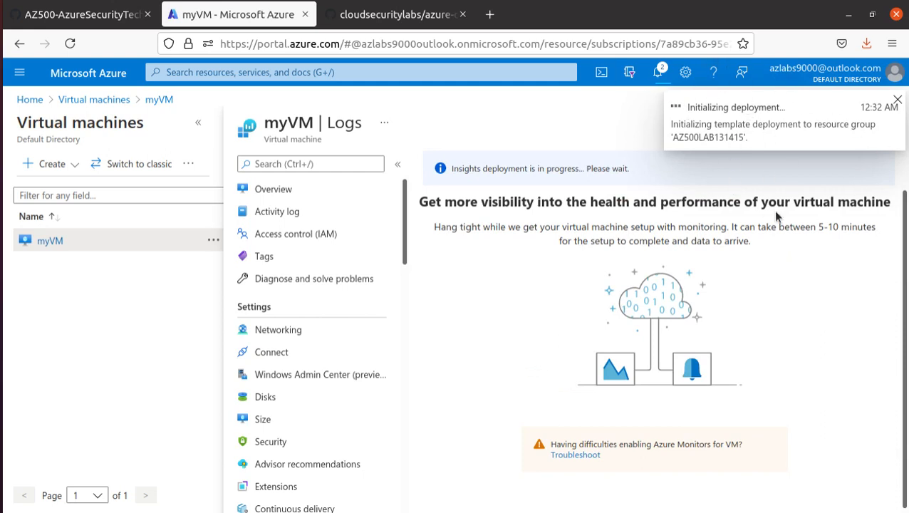
{"action": "left_click", "coordinate": [82, 14]}
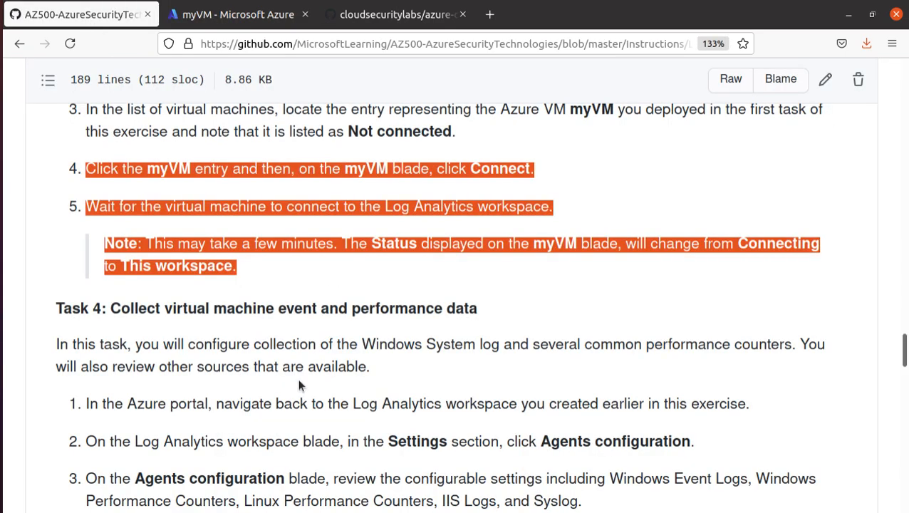
{"action": "left_click", "coordinate": [383, 379]}
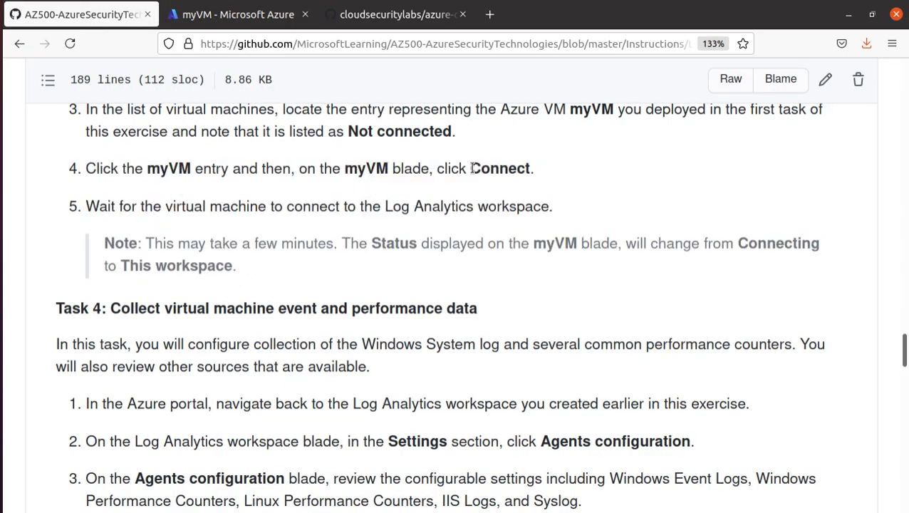
{"action": "left_click_drag", "start_coordinate": [470, 168], "coordinate": [538, 172]}
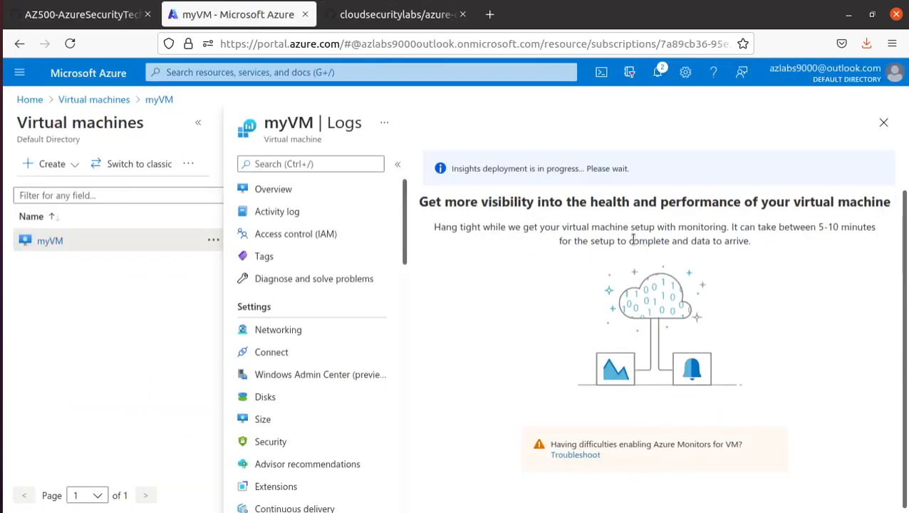
Check deployment notifications, then read the Task 4 heading in the lab instructions
{"action": "left_click", "coordinate": [657, 72]}
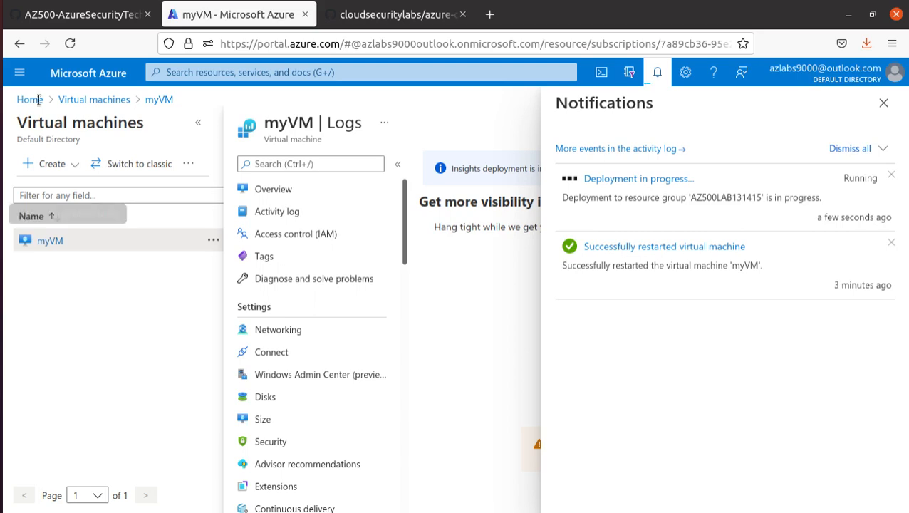
{"action": "left_click", "coordinate": [84, 15]}
{"action": "scroll", "coordinate": [255, 304], "scroll_direction": "down", "scroll_amount": 1}
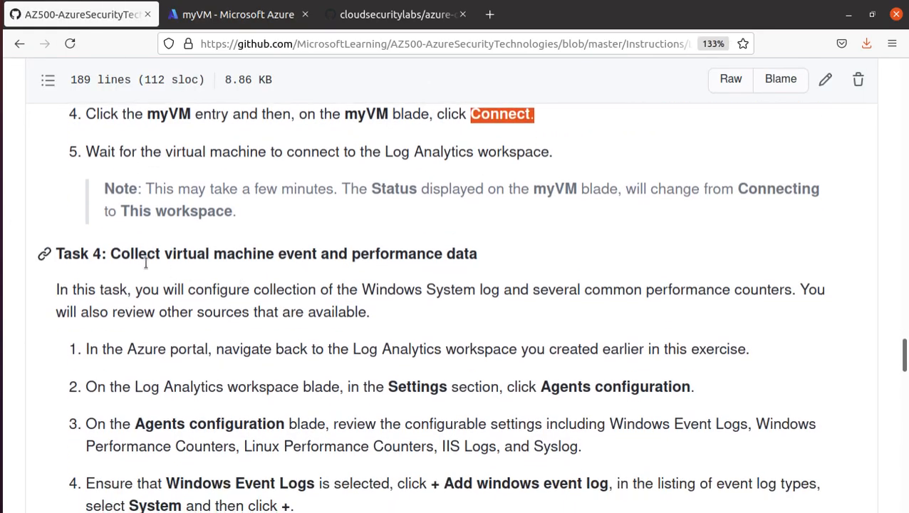
{"action": "left_click_drag", "start_coordinate": [172, 254], "coordinate": [483, 249]}
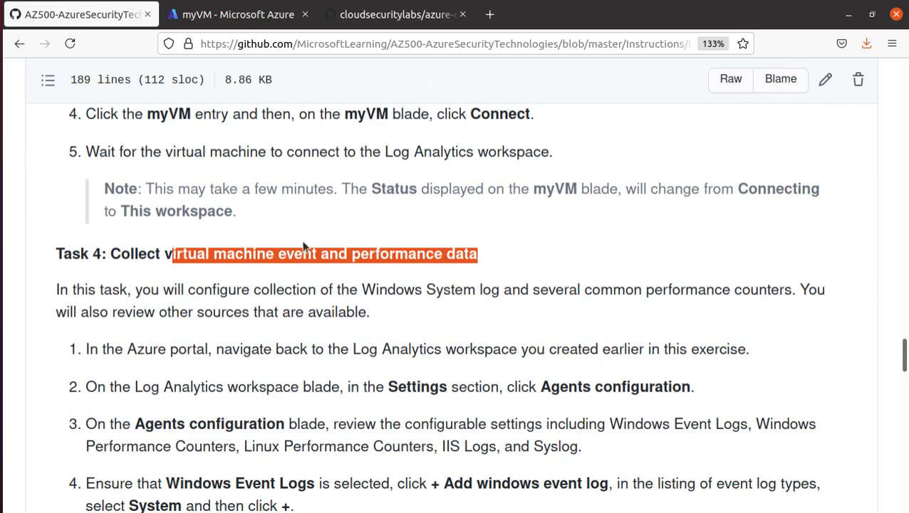
Back in Azure, use the Deployment succeeded notification to open resource group AZ500LAB131415
{"action": "left_click", "coordinate": [249, 15]}
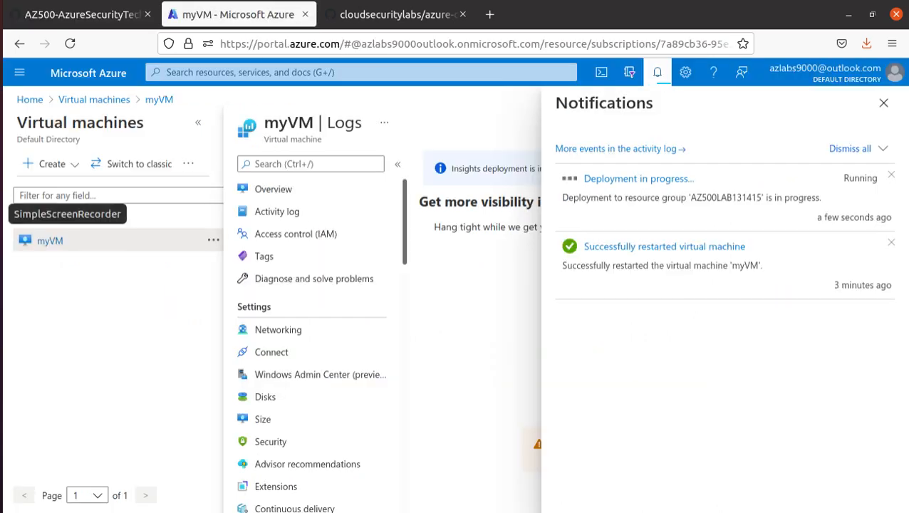
{"action": "left_click", "coordinate": [1, 213]}
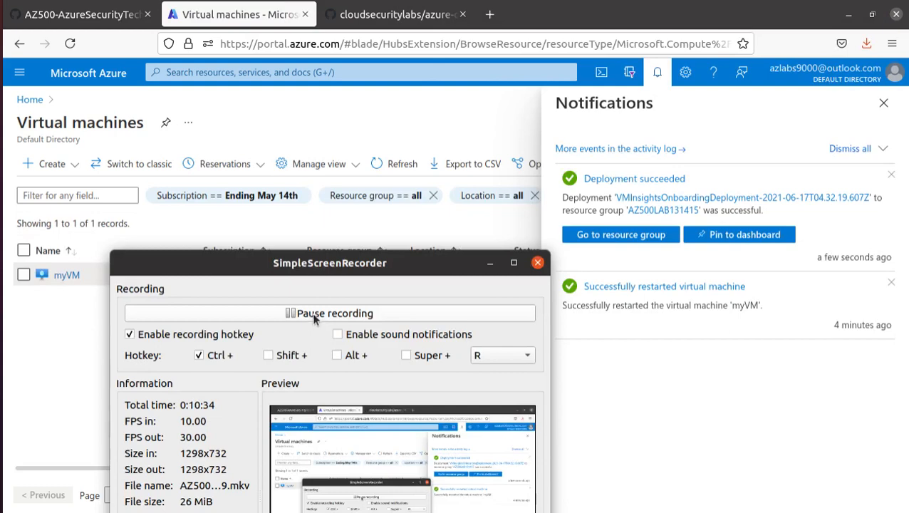
{"action": "left_click", "coordinate": [490, 264]}
{"action": "left_click_drag", "start_coordinate": [634, 179], "coordinate": [643, 180]}
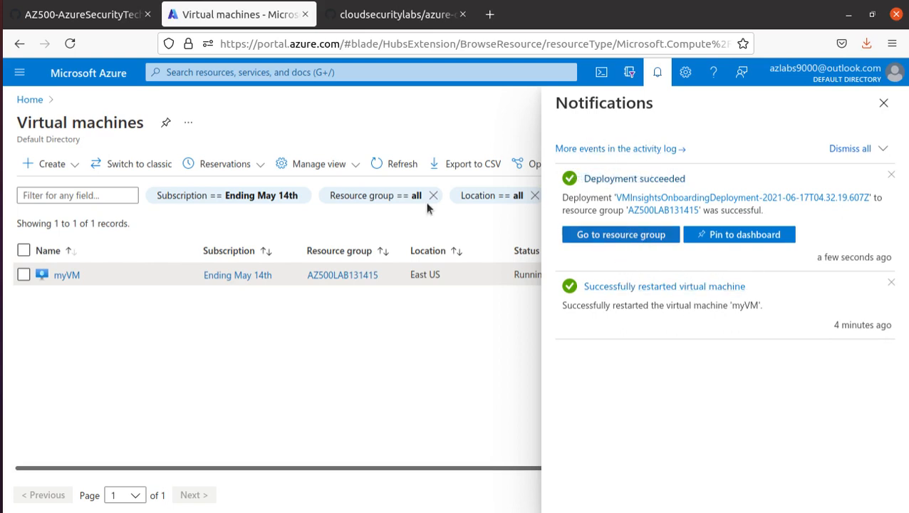
{"action": "left_click", "coordinate": [604, 238]}
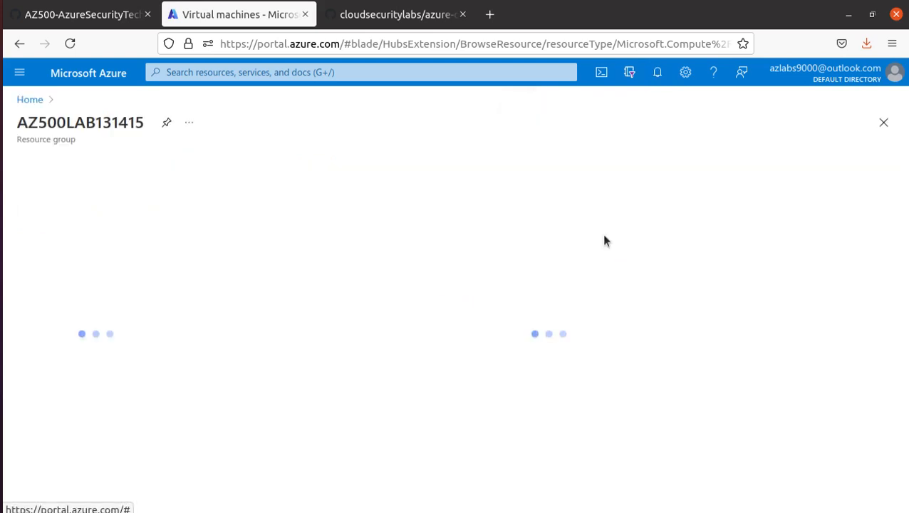
Open myVM from AZ500LAB131415 and reach its Logs page via Monitoring > Get started with Log Analytics
{"action": "scroll", "coordinate": [487, 390], "scroll_direction": "down", "scroll_amount": 1}
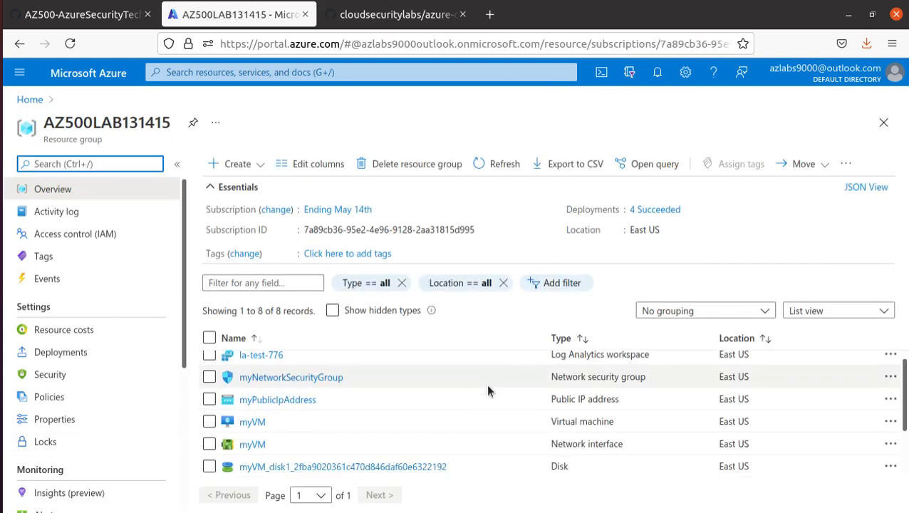
{"action": "scroll", "coordinate": [487, 392], "scroll_direction": "down", "scroll_amount": 1}
{"action": "scroll", "coordinate": [356, 417], "scroll_direction": "up", "scroll_amount": 1}
{"action": "left_click", "coordinate": [258, 409]}
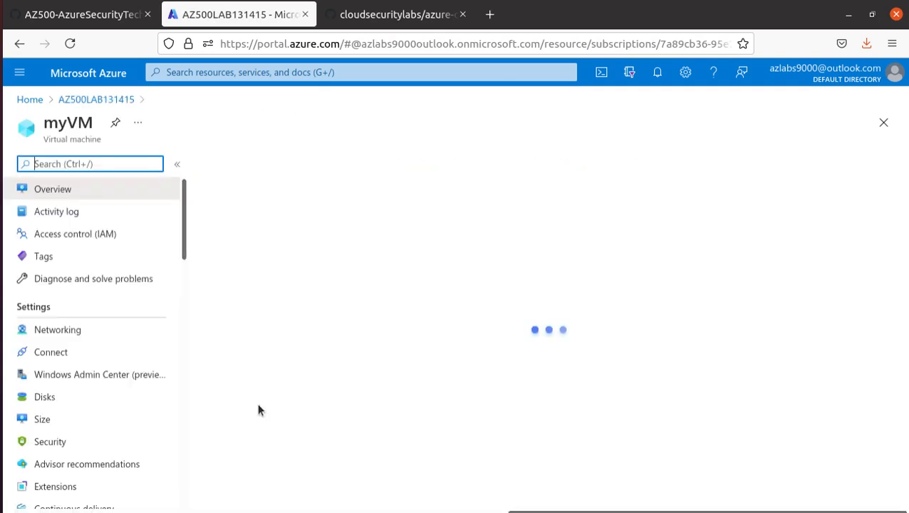
{"action": "left_click", "coordinate": [288, 346]}
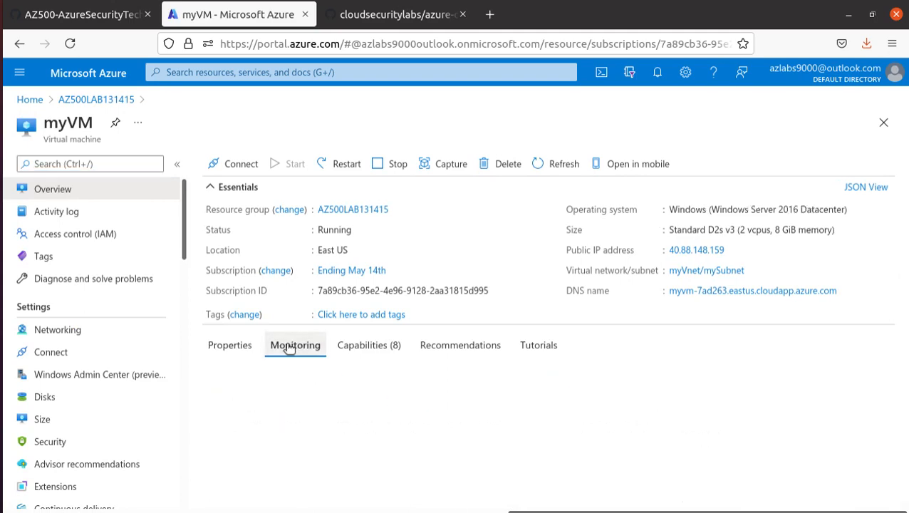
{"action": "scroll", "coordinate": [591, 319], "scroll_direction": "down", "scroll_amount": 7}
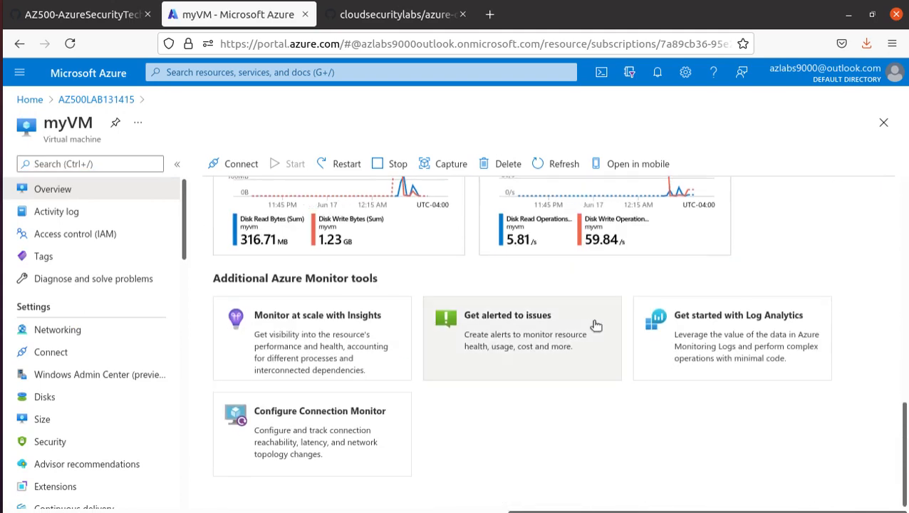
{"action": "left_click", "coordinate": [732, 319]}
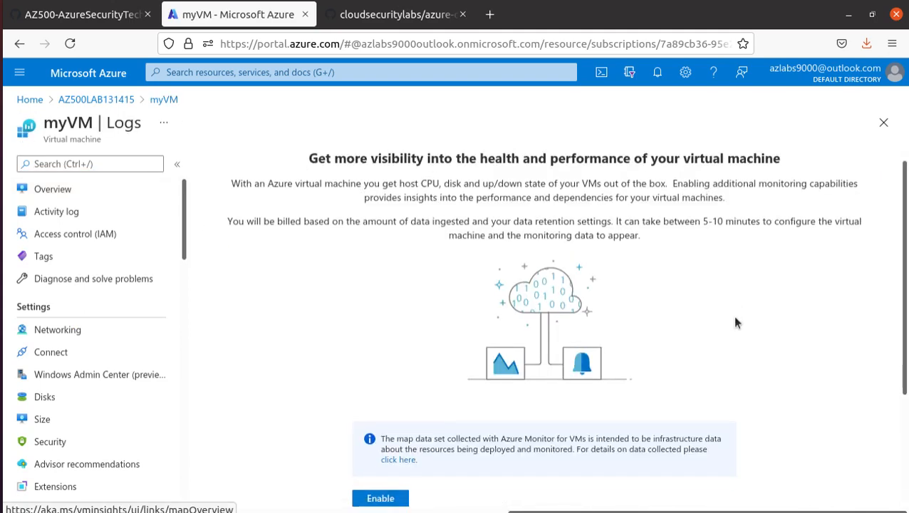
{"action": "scroll", "coordinate": [736, 322], "scroll_direction": "down", "scroll_amount": 2}
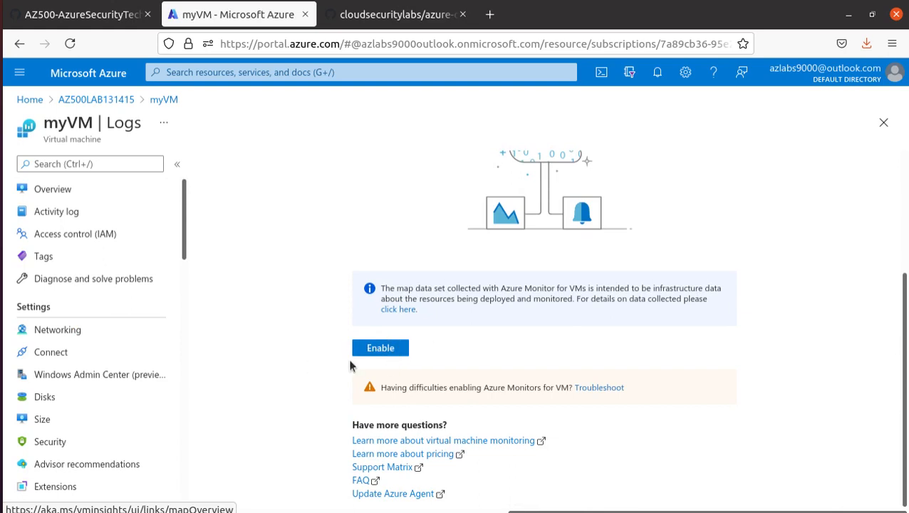
{"action": "scroll", "coordinate": [401, 356], "scroll_direction": "up", "scroll_amount": 2}
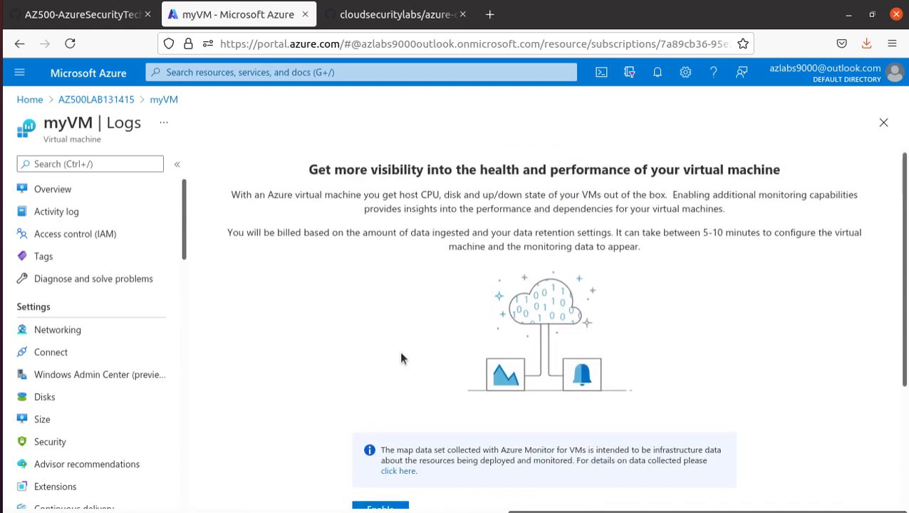
{"action": "scroll", "coordinate": [400, 347], "scroll_direction": "down", "scroll_amount": 2}
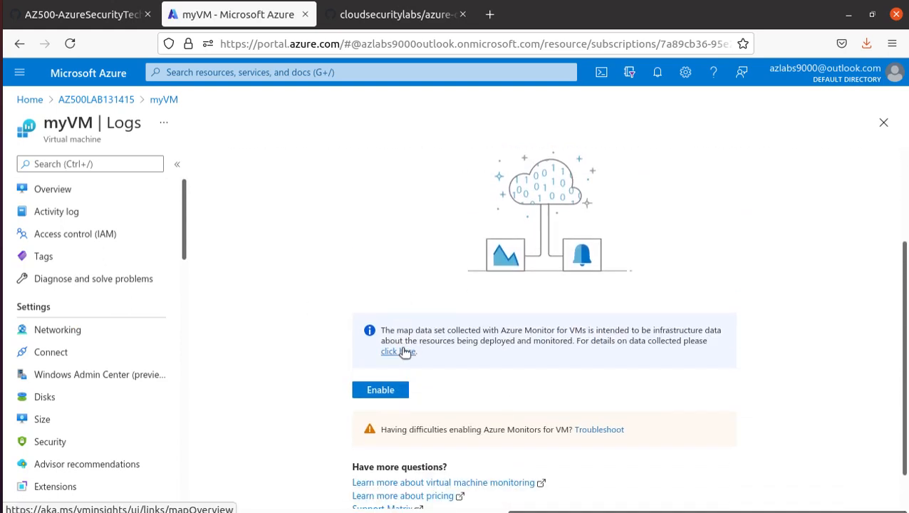
{"action": "scroll", "coordinate": [314, 367], "scroll_direction": "up", "scroll_amount": 2}
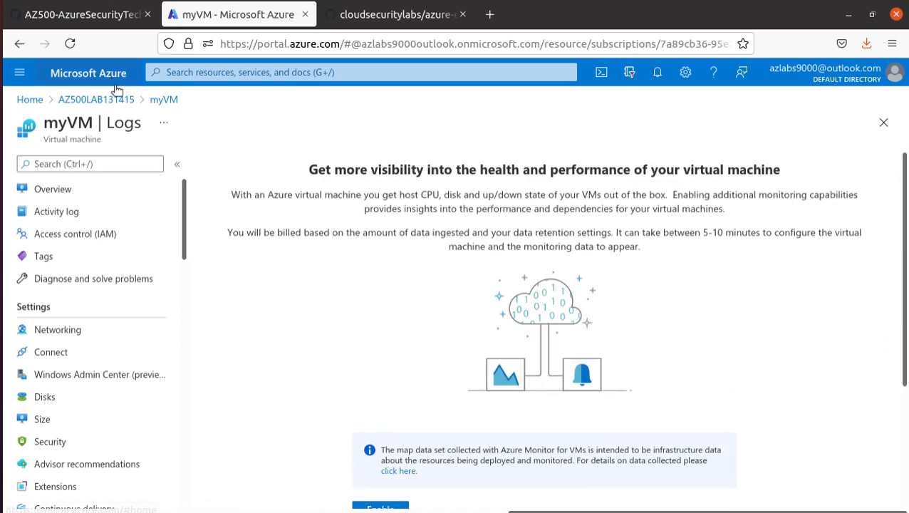
Open workspace la-test-776 from Log Analytics workspaces and list its connected virtual machines, showing myVM
{"action": "left_click", "coordinate": [257, 71]}
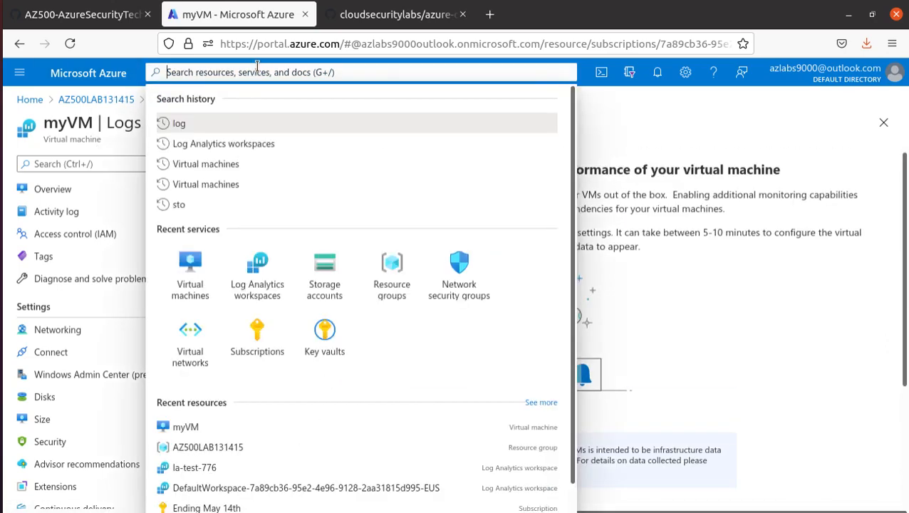
{"action": "left_click", "coordinate": [262, 147]}
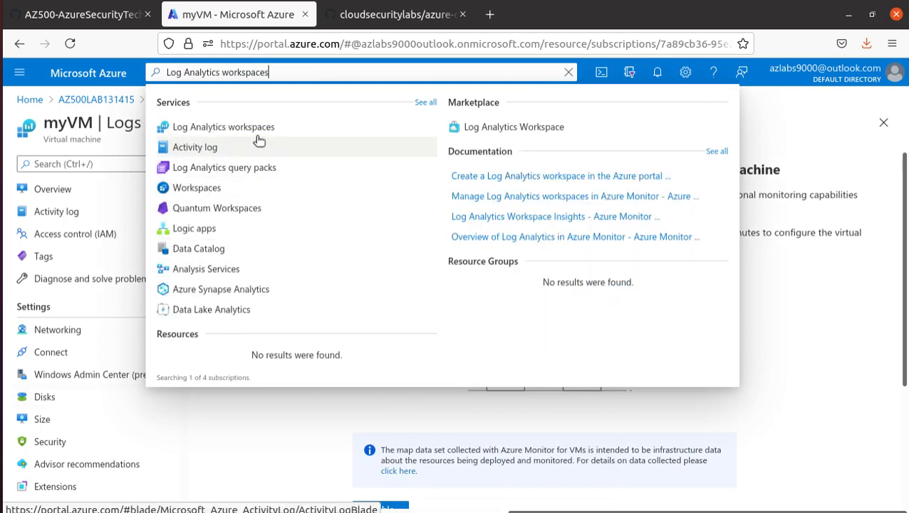
{"action": "left_click", "coordinate": [258, 132]}
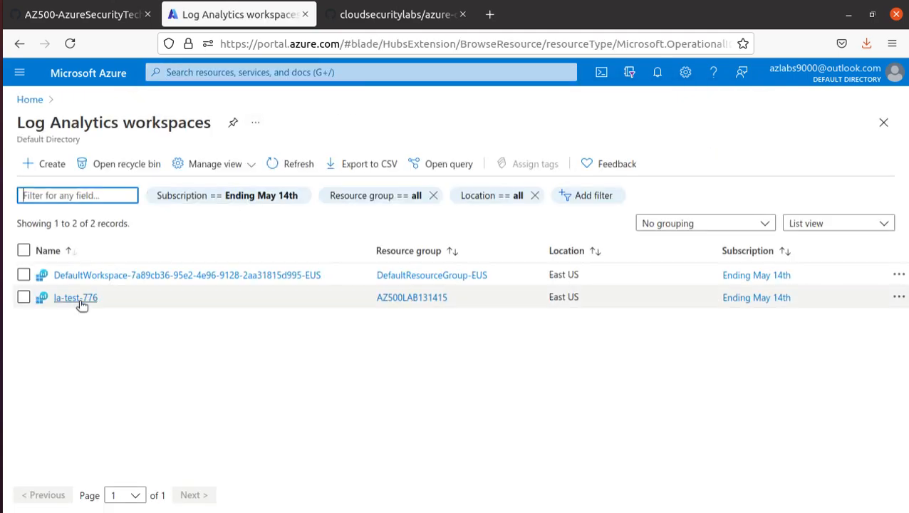
{"action": "left_click", "coordinate": [76, 297]}
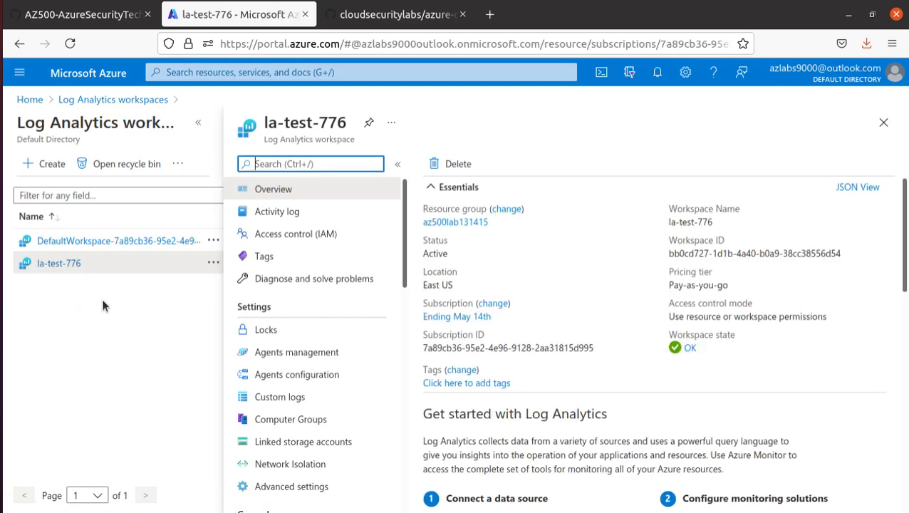
{"action": "scroll", "coordinate": [363, 278], "scroll_direction": "down", "scroll_amount": 5}
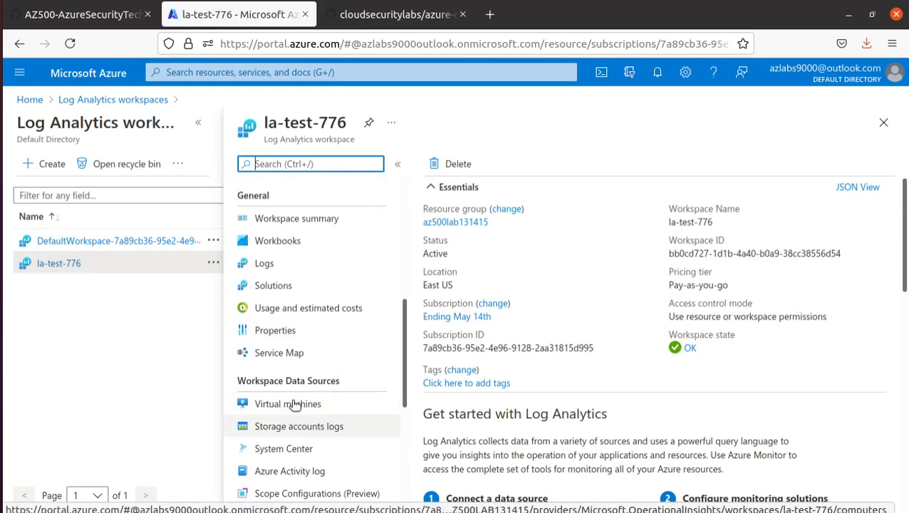
{"action": "left_click", "coordinate": [294, 404]}
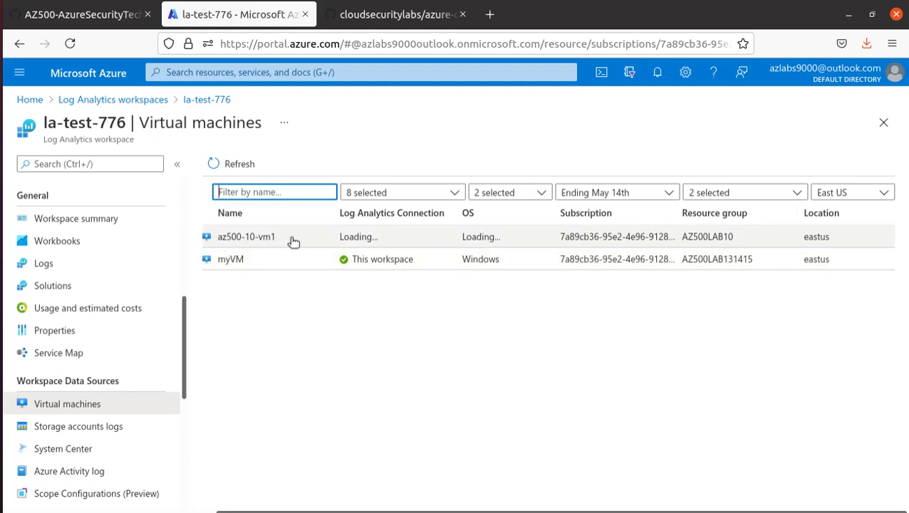
Copy the name az500-10-vm1 and paste it into the portal search
{"action": "left_click_drag", "start_coordinate": [290, 241], "coordinate": [218, 239]}
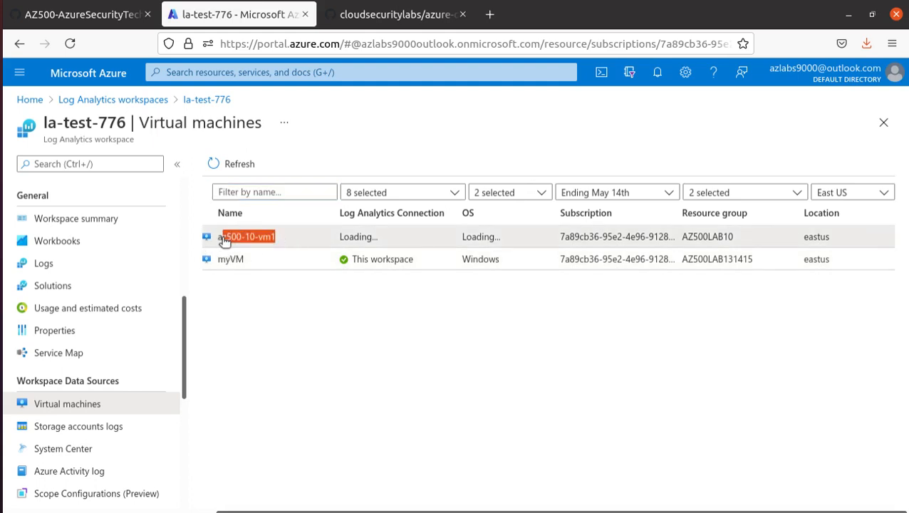
{"action": "right_click", "coordinate": [223, 239]}
{"action": "left_click", "coordinate": [256, 247]}
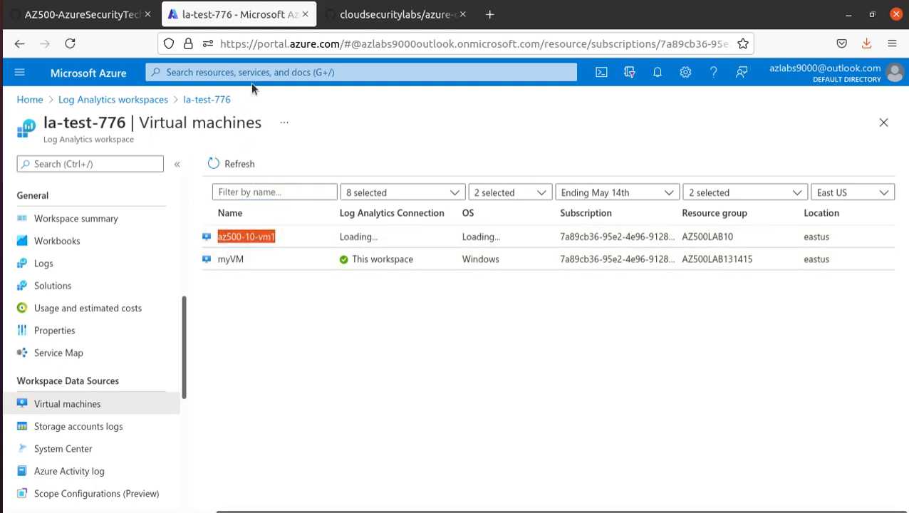
{"action": "left_click", "coordinate": [255, 69]}
{"action": "key", "text": "ctrl+v"}
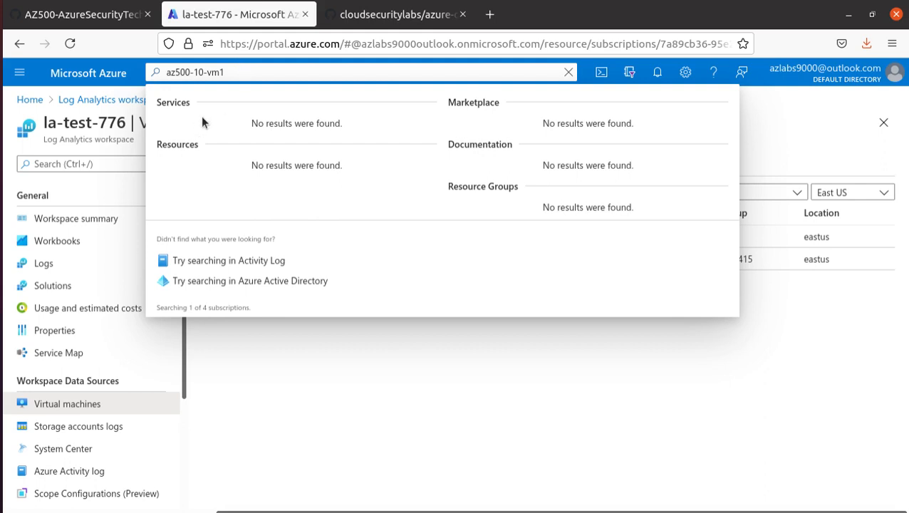
Dismiss the search results and open myVM's connection status for la-test-776
{"action": "left_click", "coordinate": [601, 403]}
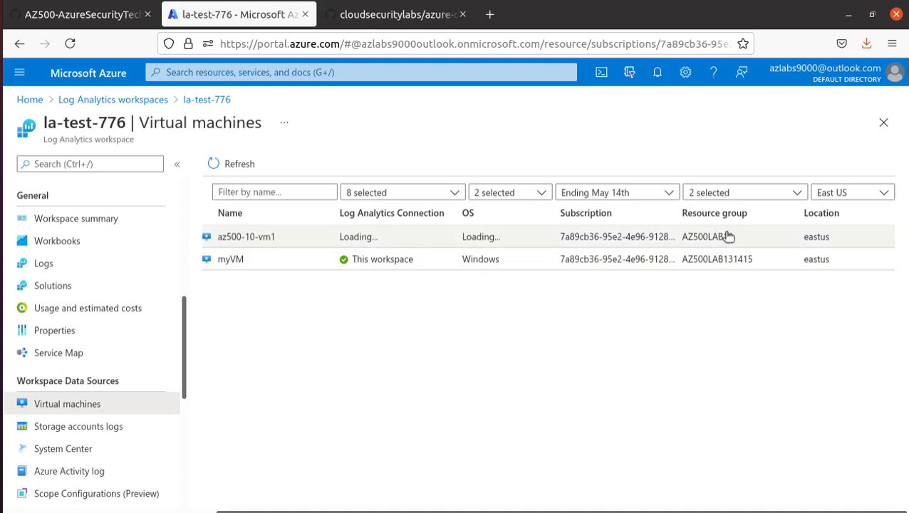
{"action": "left_click_drag", "start_coordinate": [743, 244], "coordinate": [656, 239]}
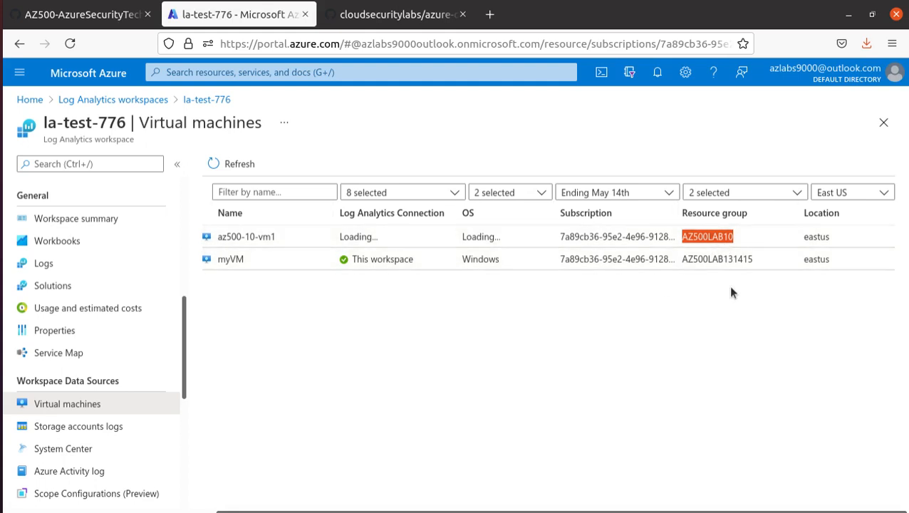
{"action": "left_click", "coordinate": [222, 261]}
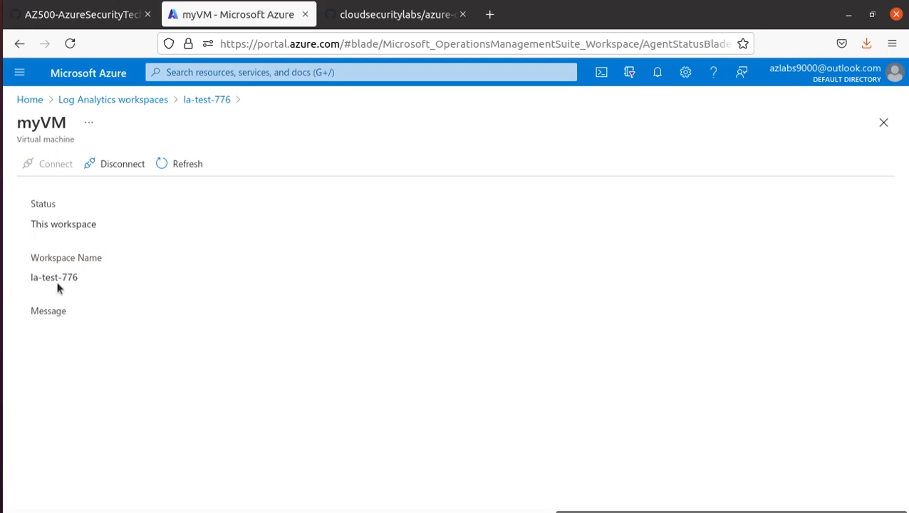
Note myVM's 'This workspace' status, then reopen la-test-776 from the workspaces breadcrumb
{"action": "triple_click", "coordinate": [66, 224]}
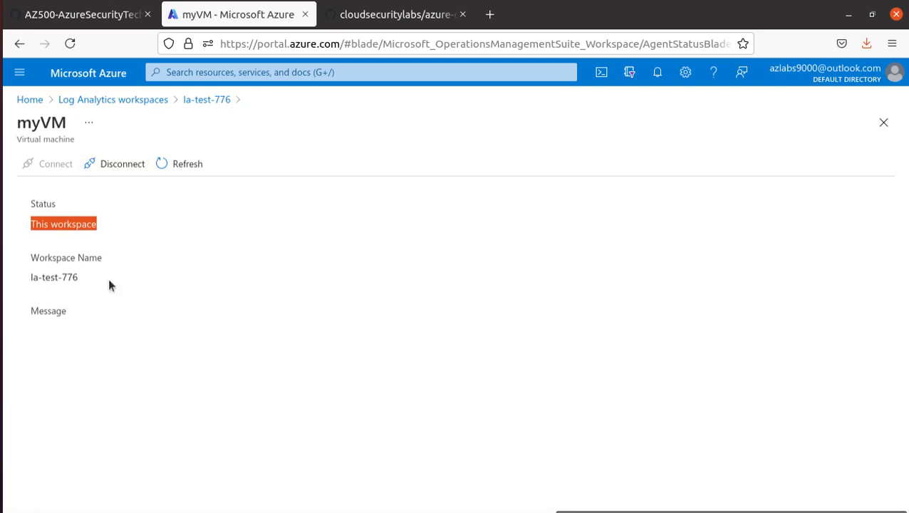
{"action": "double_click", "coordinate": [62, 277]}
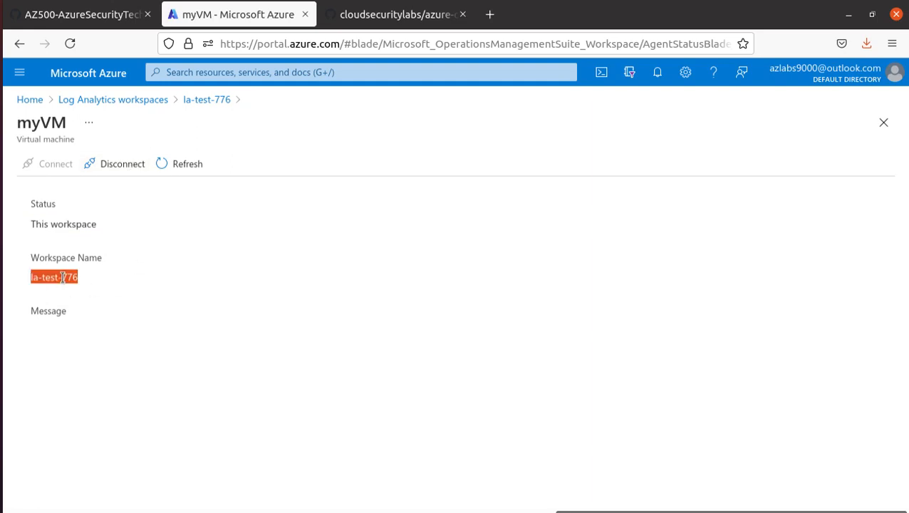
{"action": "left_click", "coordinate": [138, 101]}
{"action": "left_click", "coordinate": [72, 299]}
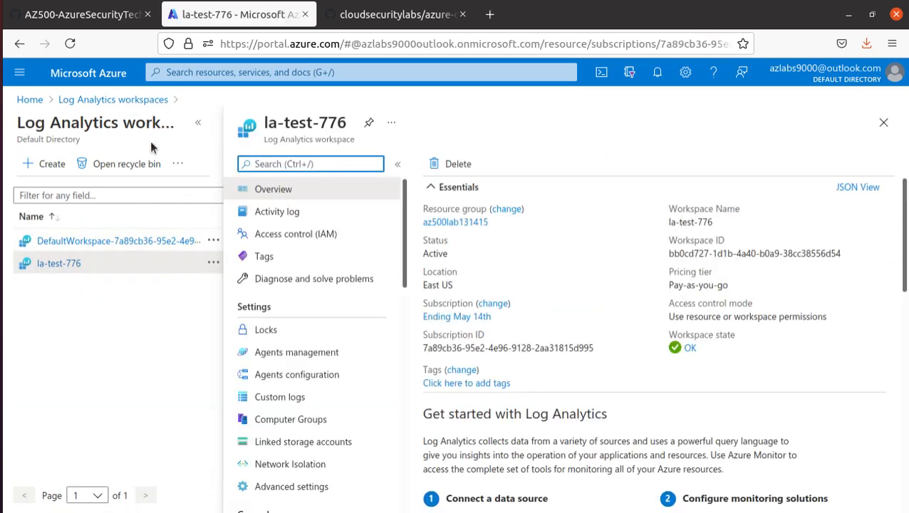
Read Task 4's step 2 about Settings configuration in the GitHub lab instructions
{"action": "left_click", "coordinate": [82, 14]}
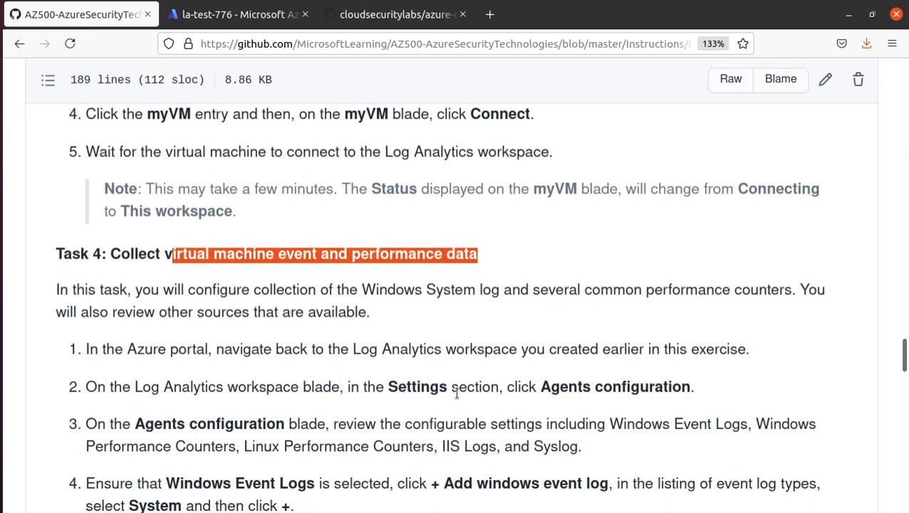
{"action": "double_click", "coordinate": [401, 387]}
{"action": "double_click", "coordinate": [604, 388]}
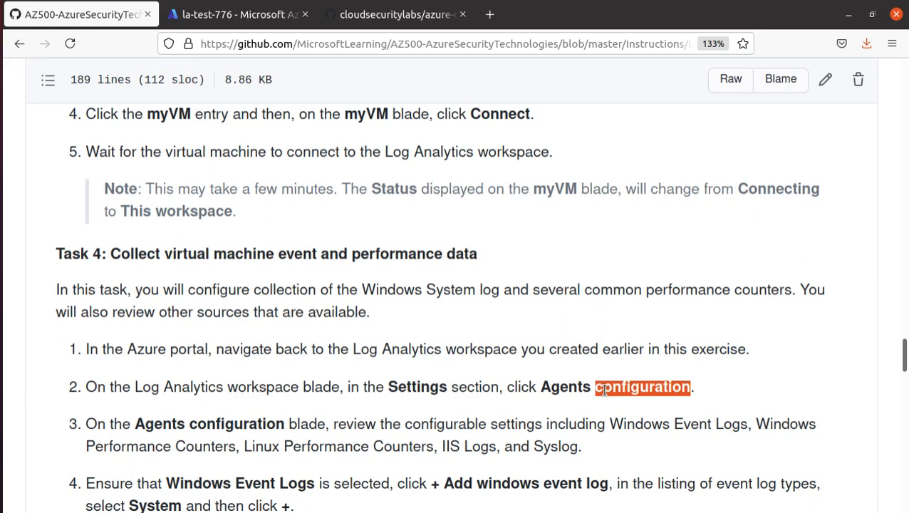
Open Agents configuration under Settings for workspace la-test-776
{"action": "left_click", "coordinate": [235, 14]}
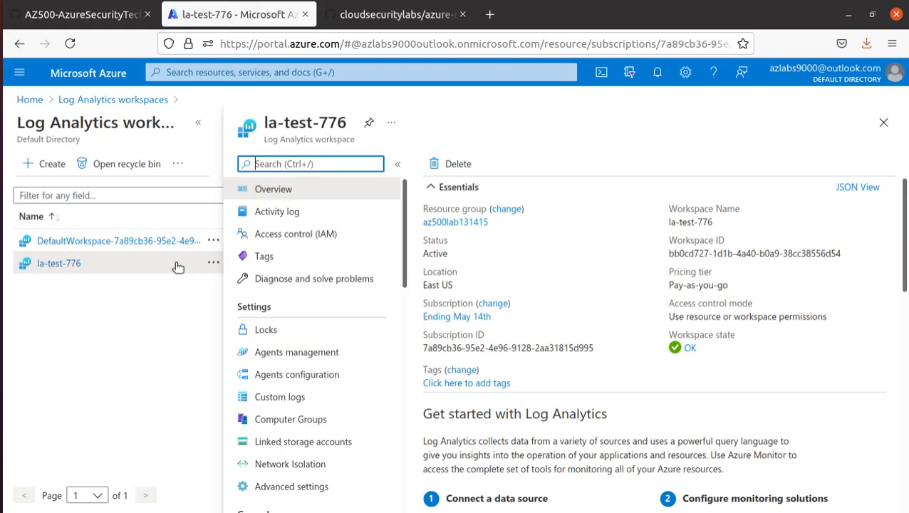
{"action": "scroll", "coordinate": [340, 369], "scroll_direction": "down", "scroll_amount": 3}
{"action": "scroll", "coordinate": [341, 370], "scroll_direction": "down", "scroll_amount": 3}
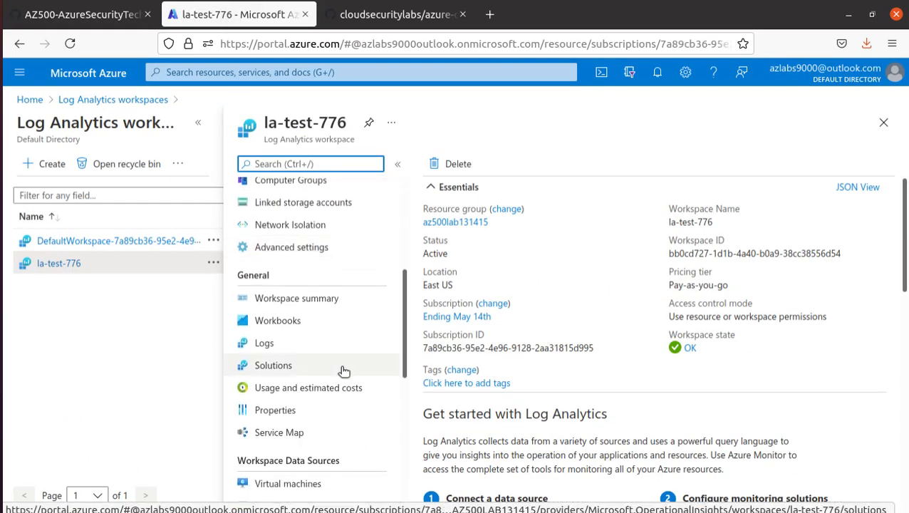
{"action": "scroll", "coordinate": [343, 371], "scroll_direction": "up", "scroll_amount": 5}
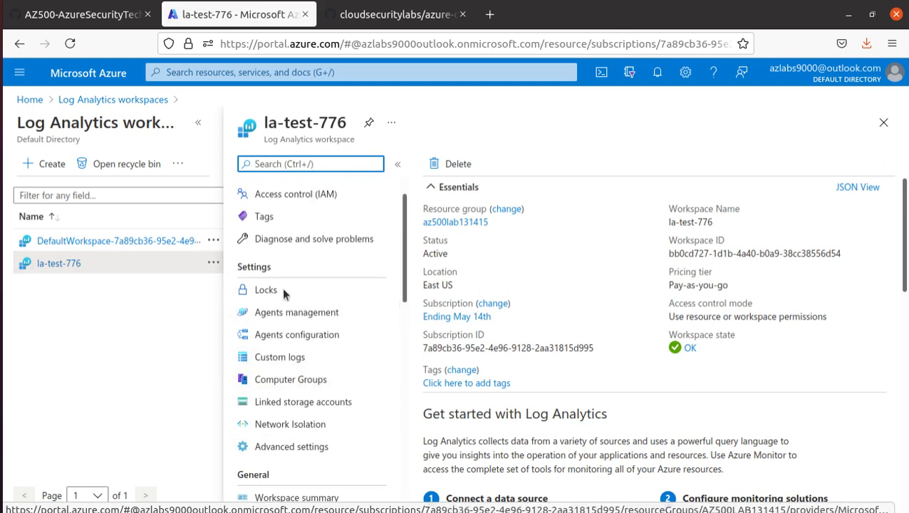
{"action": "left_click", "coordinate": [318, 340]}
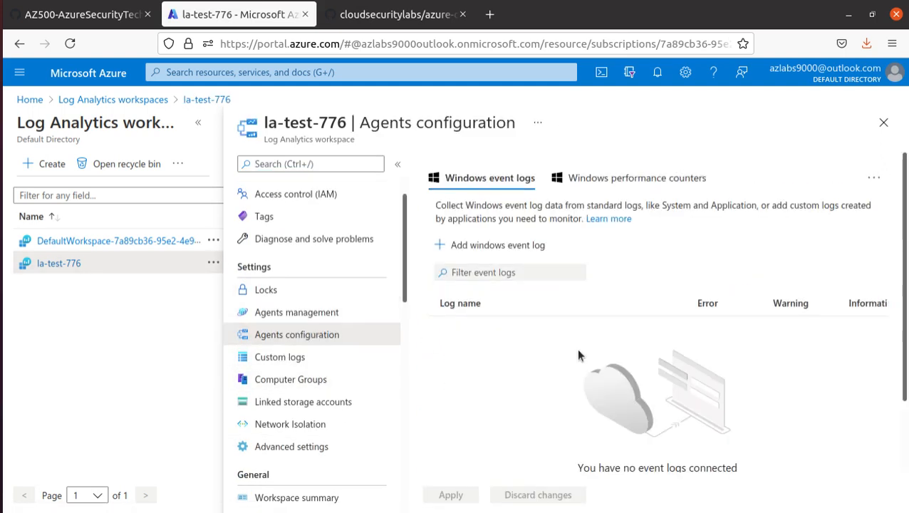
Add a blank Windows event log row, then return to the lab instructions
{"action": "scroll", "coordinate": [576, 351], "scroll_direction": "down", "scroll_amount": 2}
{"action": "scroll", "coordinate": [576, 352], "scroll_direction": "up", "scroll_amount": 2}
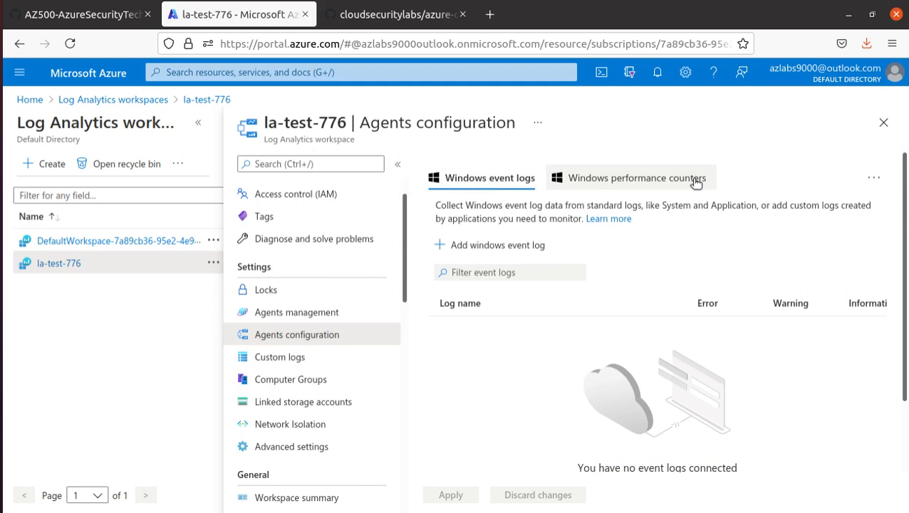
{"action": "left_click", "coordinate": [509, 248]}
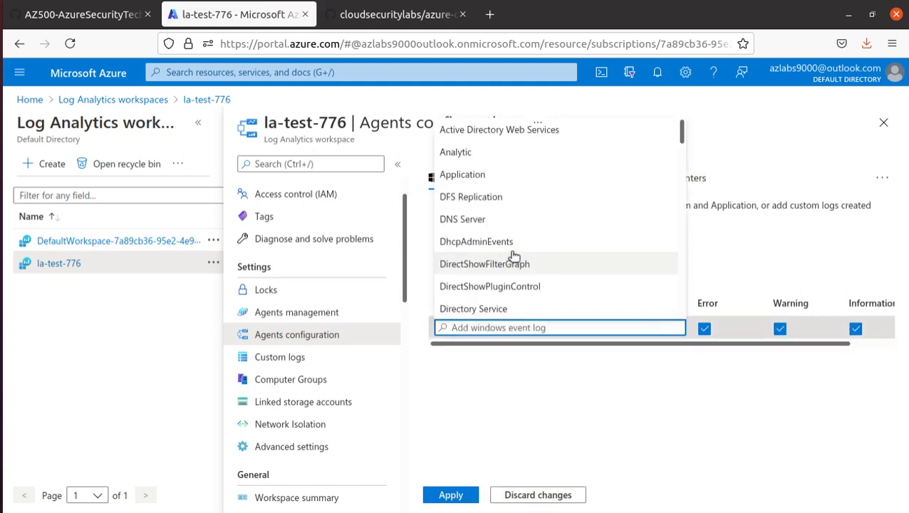
{"action": "left_click", "coordinate": [107, 16]}
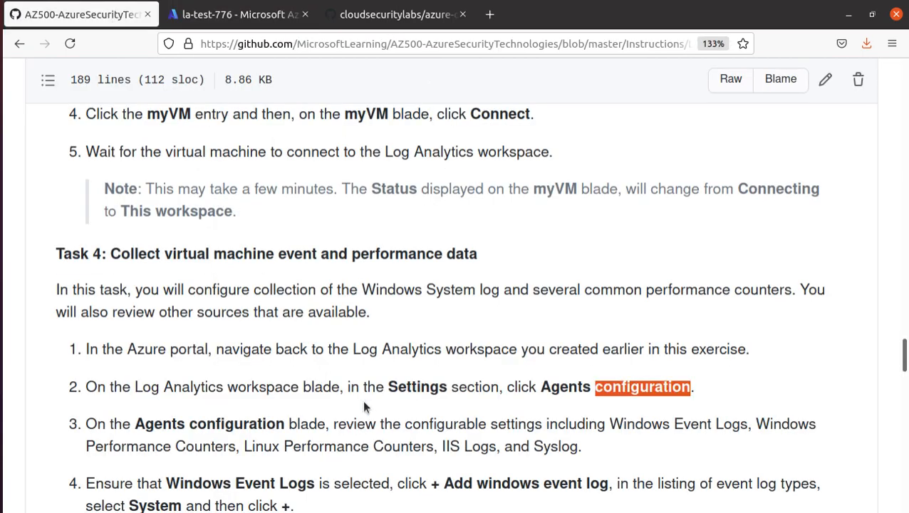
Read Task 4's step 3 on configurable settings, then return to la-test-776's agents configuration
{"action": "scroll", "coordinate": [364, 398], "scroll_direction": "down", "scroll_amount": 3}
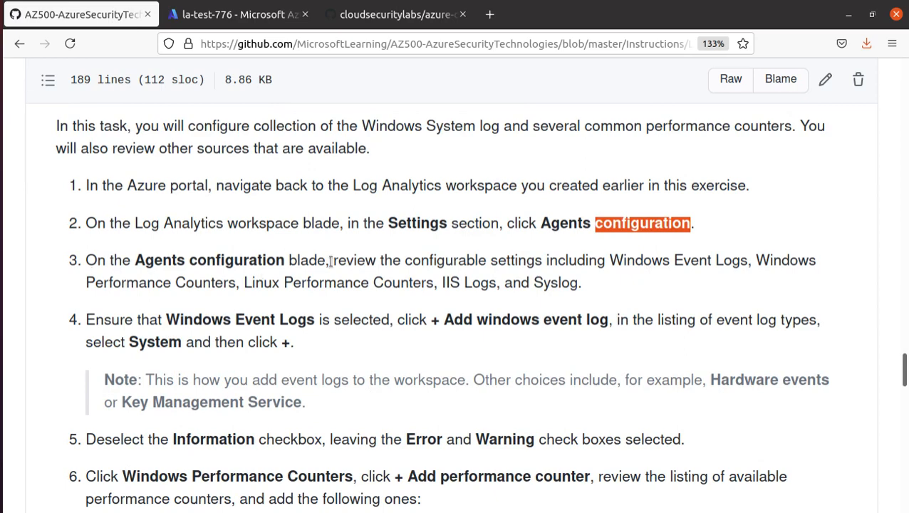
{"action": "left_click_drag", "start_coordinate": [336, 261], "coordinate": [595, 287]}
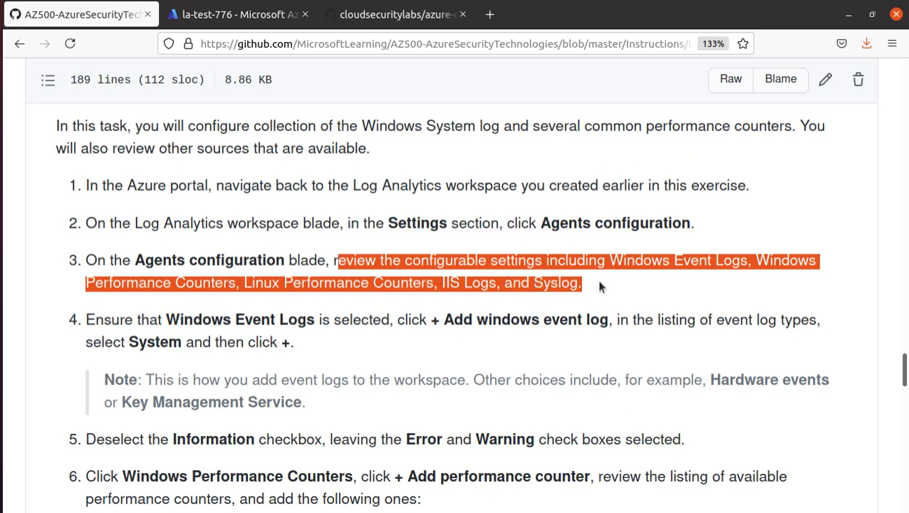
{"action": "scroll", "coordinate": [597, 290], "scroll_direction": "down", "scroll_amount": 1}
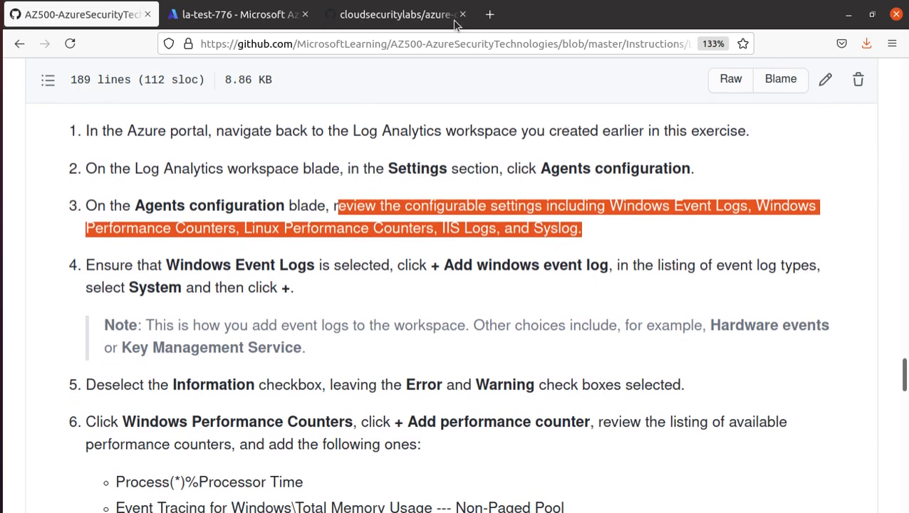
{"action": "left_click", "coordinate": [250, 21]}
{"action": "left_click", "coordinate": [598, 407]}
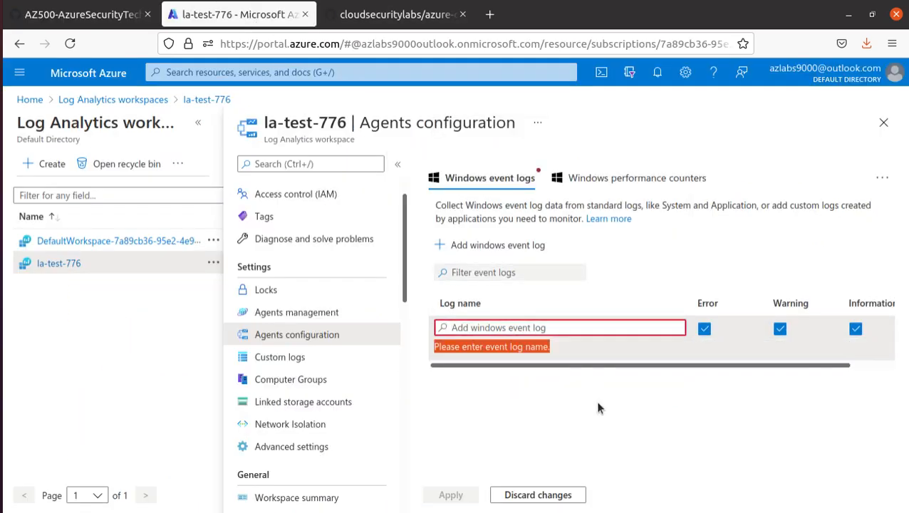
Browse the Windows performance counters and data-source types, collapse the workspaces blade, and return to GitHub
{"action": "left_click", "coordinate": [682, 181]}
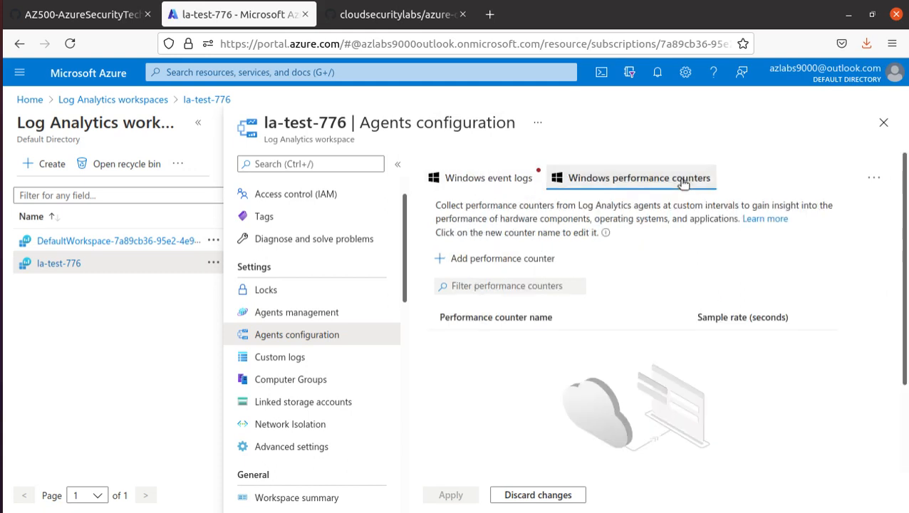
{"action": "left_click", "coordinate": [874, 177]}
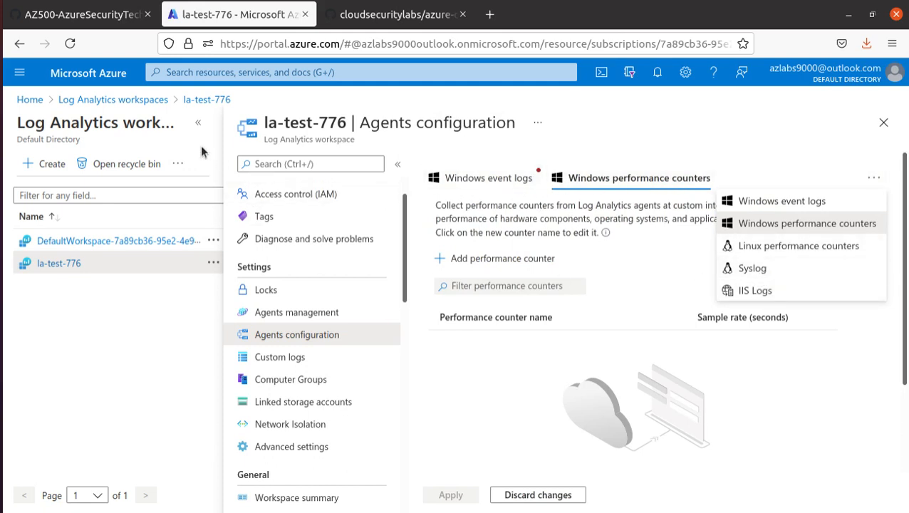
{"action": "left_click", "coordinate": [198, 124]}
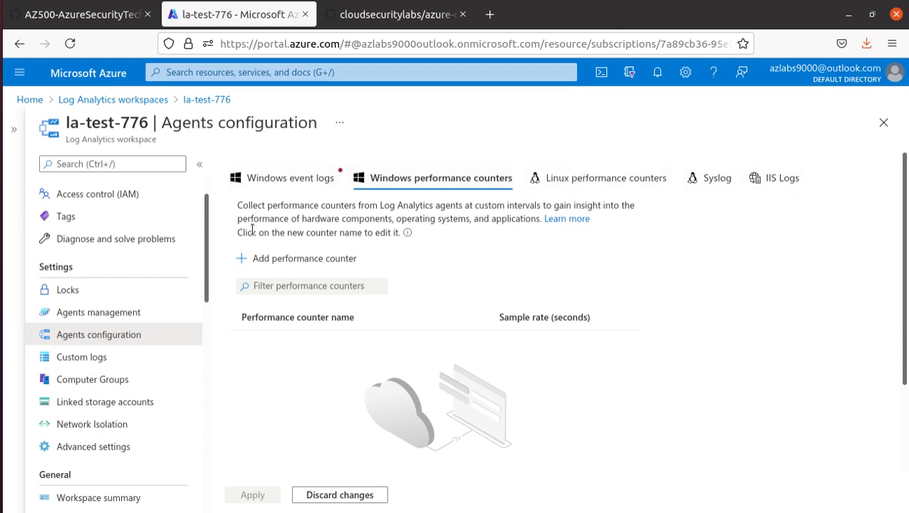
{"action": "left_click", "coordinate": [274, 179]}
{"action": "left_click", "coordinate": [96, 16]}
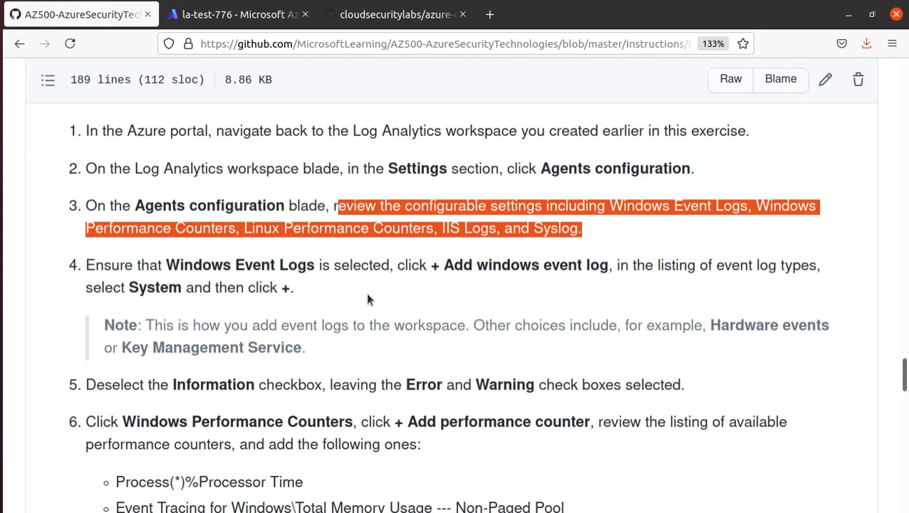
Read step 4's '+ Add windows event log' instruction, then return to Azure's agents configuration
{"action": "left_click_drag", "start_coordinate": [429, 265], "coordinate": [607, 265]}
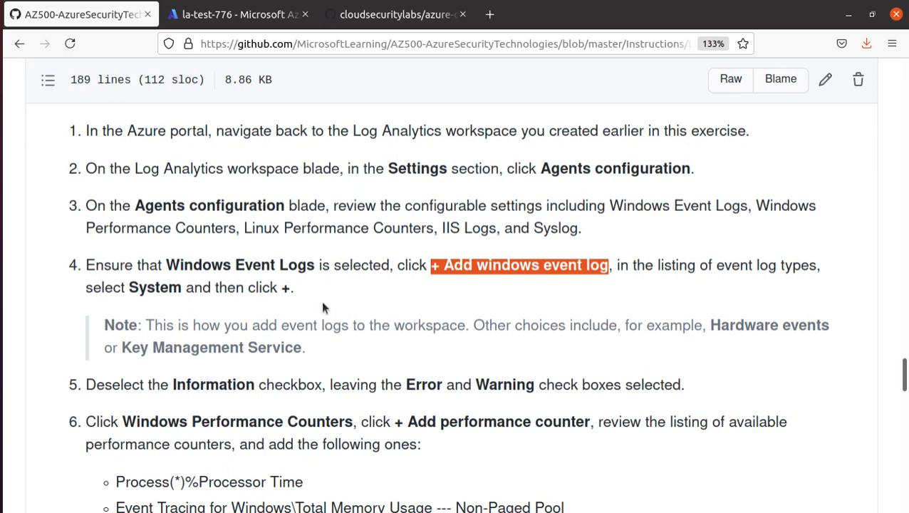
{"action": "left_click", "coordinate": [242, 14]}
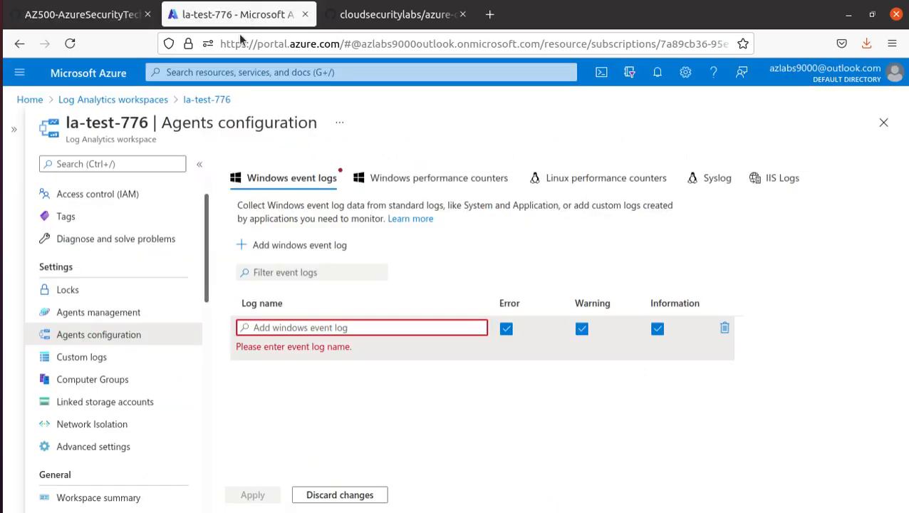
Add then delete an extra event log row, keeping one blank row, and return to GitHub
{"action": "left_click", "coordinate": [327, 248]}
{"action": "left_click", "coordinate": [355, 433]}
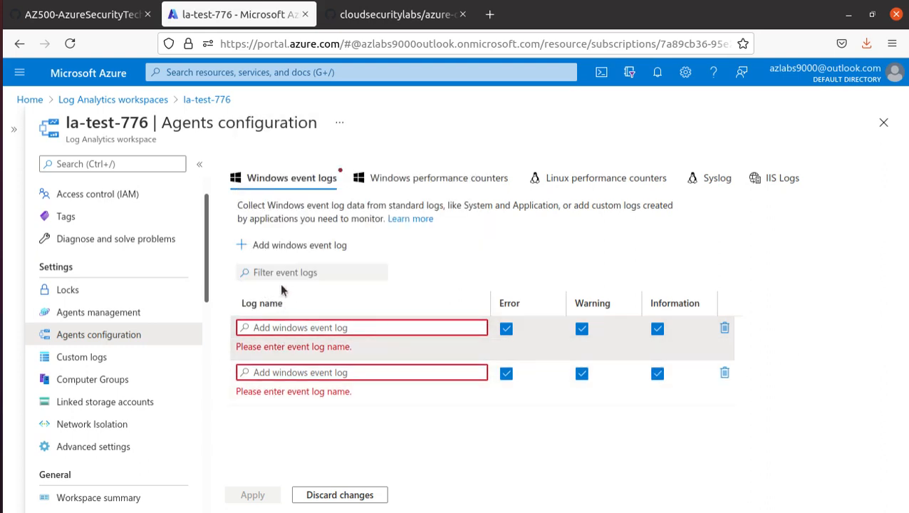
{"action": "left_click", "coordinate": [723, 374]}
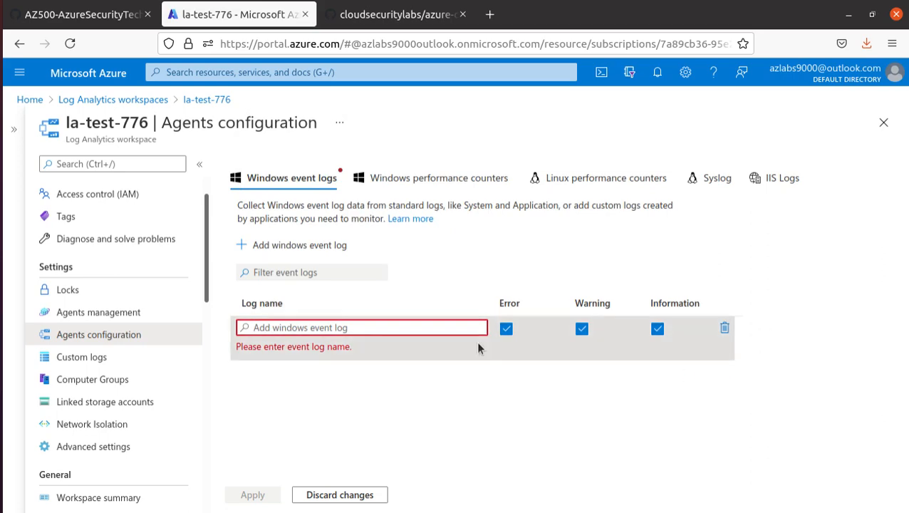
{"action": "left_click", "coordinate": [80, 20]}
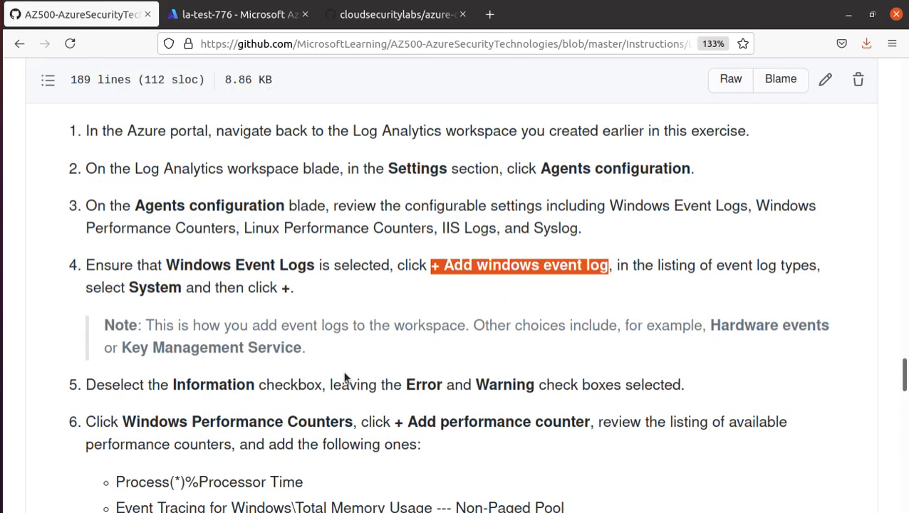
Copy the event log name 'System' from step 4 and switch back to la-test-776
{"action": "scroll", "coordinate": [345, 378], "scroll_direction": "down", "scroll_amount": 1}
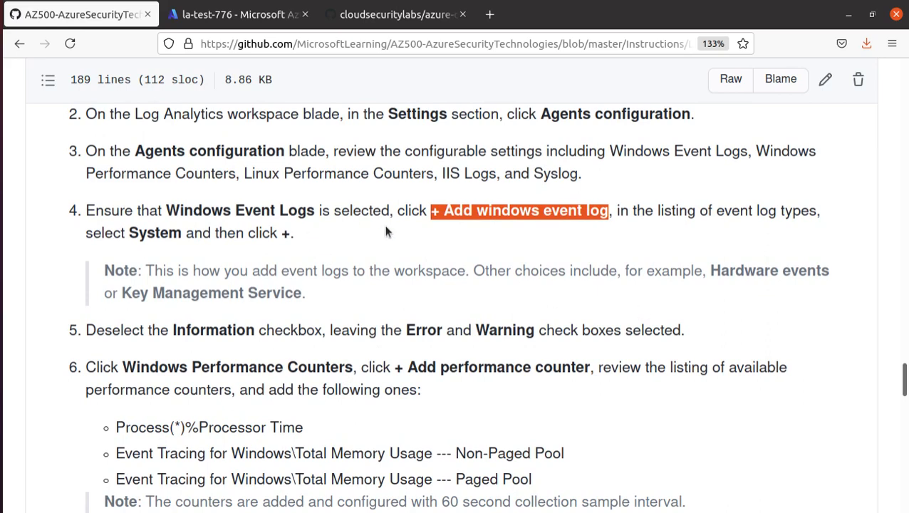
{"action": "left_click_drag", "start_coordinate": [707, 274], "coordinate": [855, 277]}
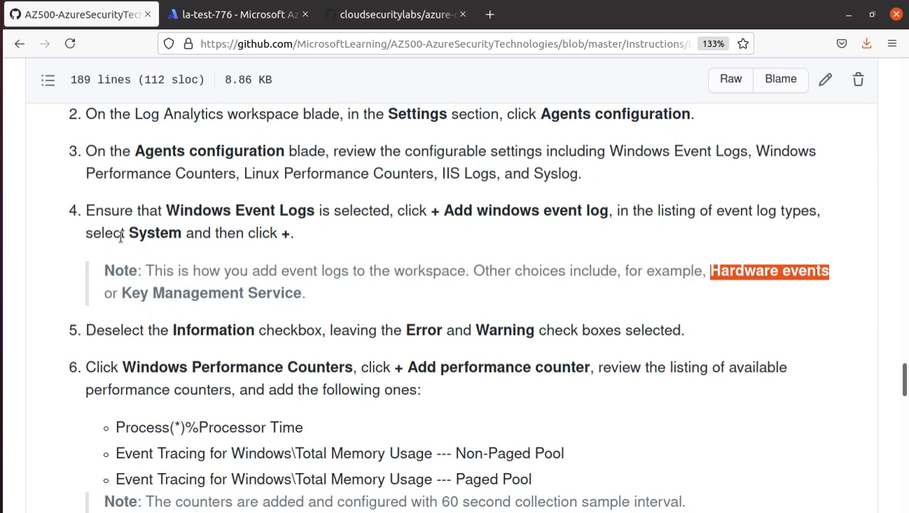
{"action": "left_click_drag", "start_coordinate": [127, 235], "coordinate": [182, 238]}
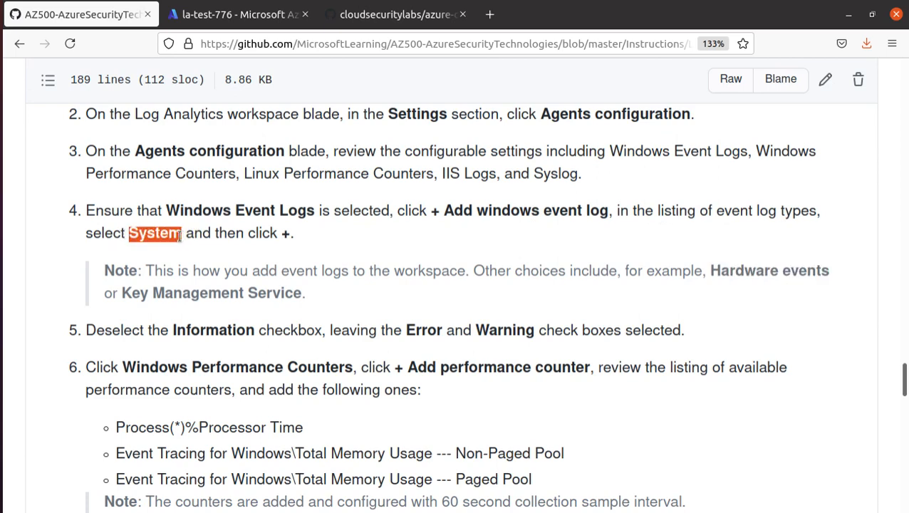
{"action": "right_click", "coordinate": [181, 237]}
{"action": "left_click", "coordinate": [207, 246]}
{"action": "left_click", "coordinate": [256, 17]}
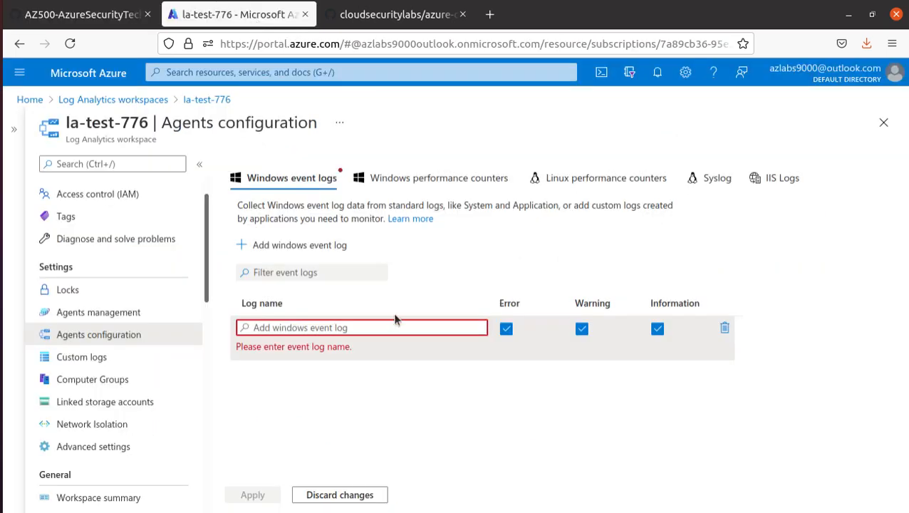
Set the event log row to System and uncheck the Information level
{"action": "left_click", "coordinate": [337, 326]}
{"action": "key", "text": "ctrl+v"}
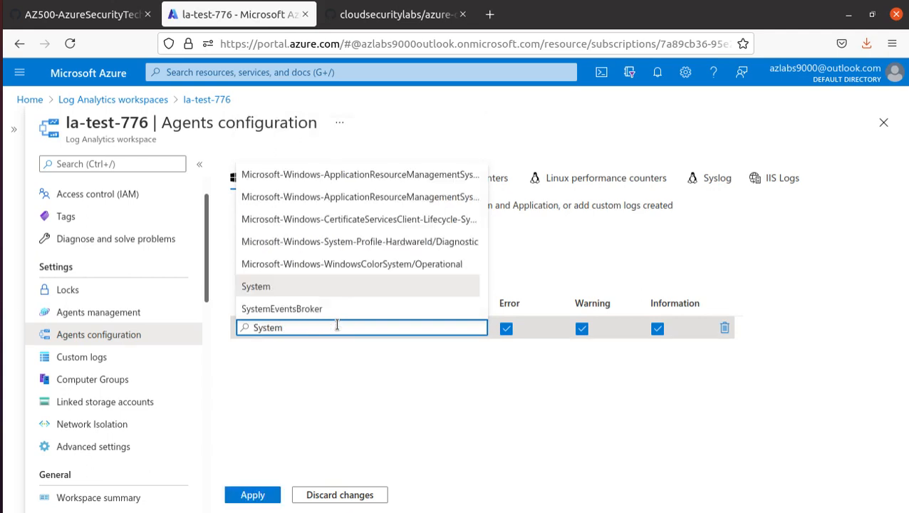
{"action": "left_click", "coordinate": [272, 284]}
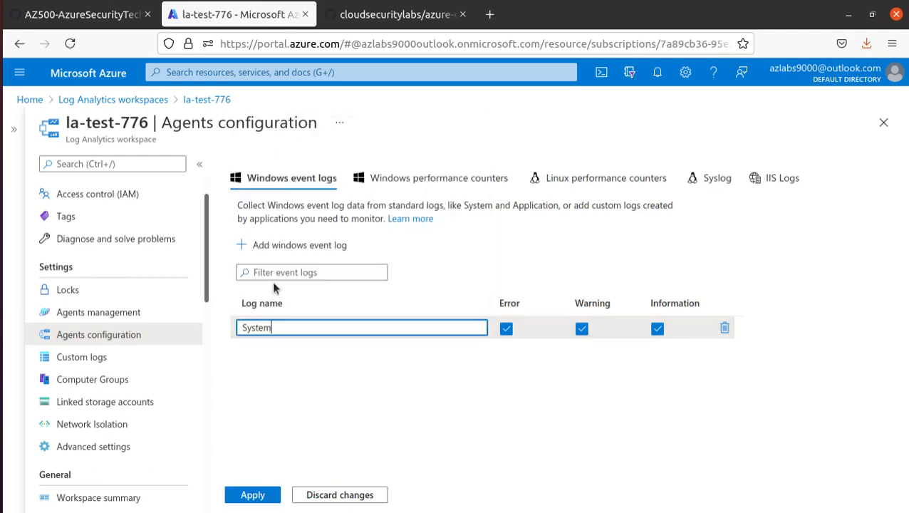
{"action": "left_click", "coordinate": [657, 329]}
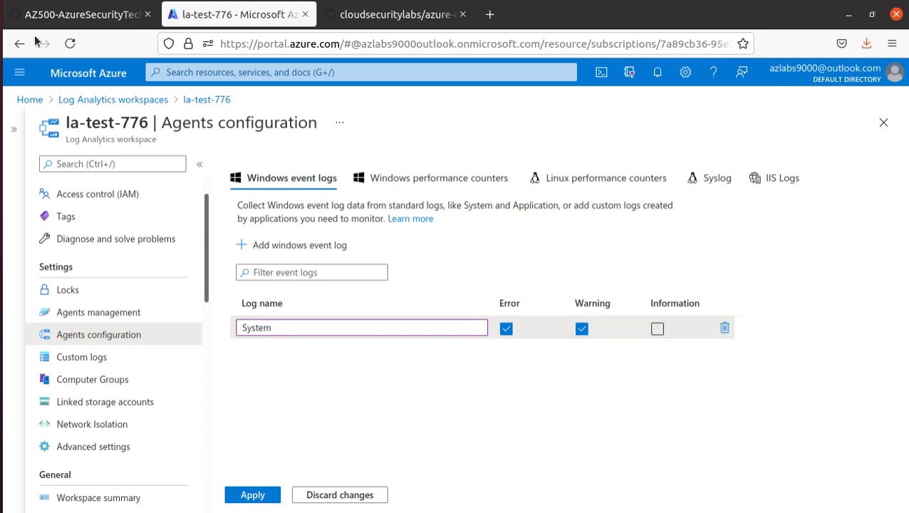
Confirm in the lab instructions that Information should be deselected, then return to Azure
{"action": "left_click", "coordinate": [57, 15]}
{"action": "left_click", "coordinate": [431, 330]}
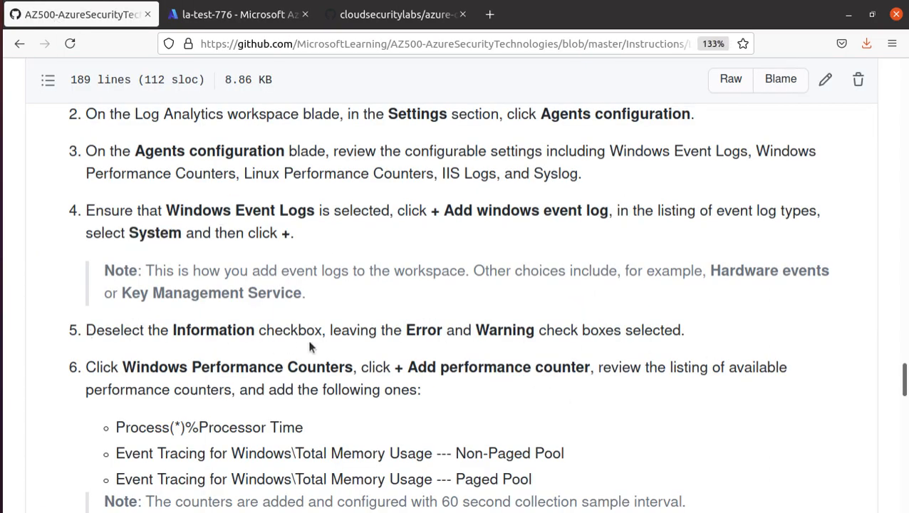
{"action": "left_click_drag", "start_coordinate": [326, 330], "coordinate": [86, 330]}
{"action": "left_click", "coordinate": [231, 15]}
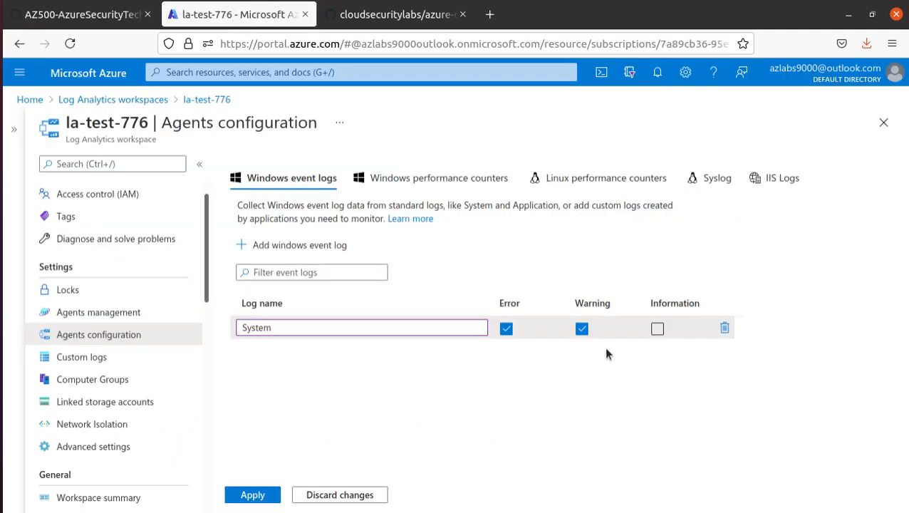
Apply the System event log collecting only Error and Warning levels
{"action": "left_click", "coordinate": [420, 328]}
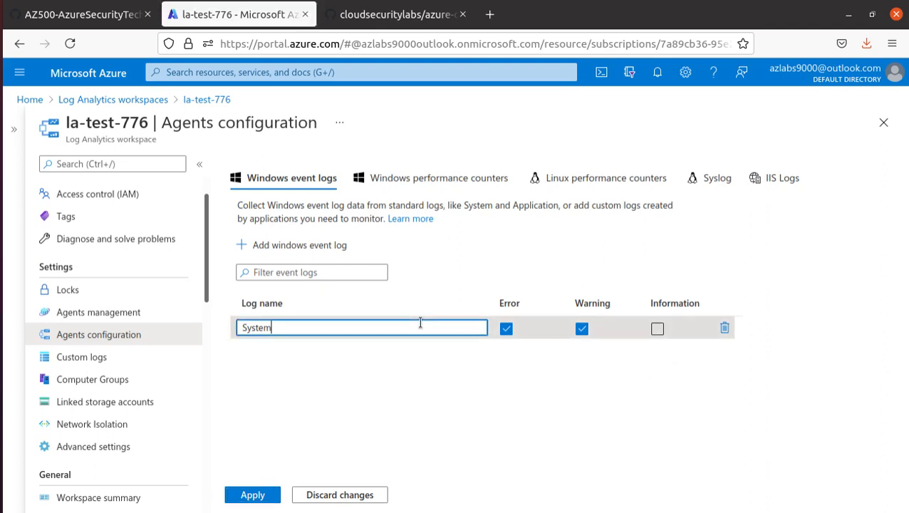
{"action": "left_click", "coordinate": [688, 391]}
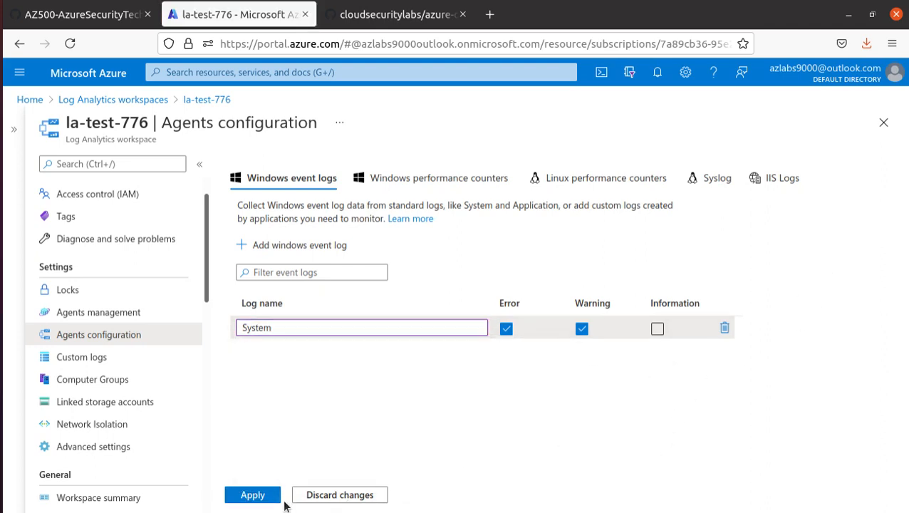
{"action": "left_click", "coordinate": [254, 497]}
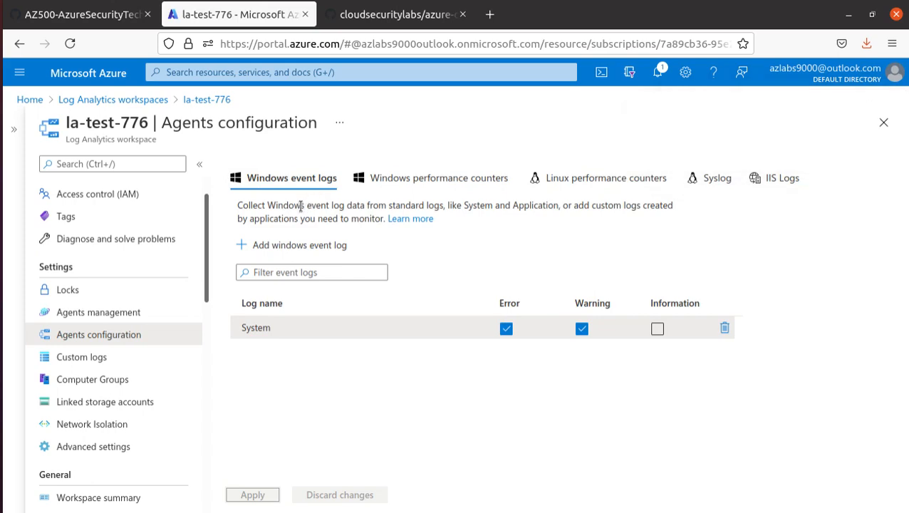
{"action": "left_click", "coordinate": [78, 14]}
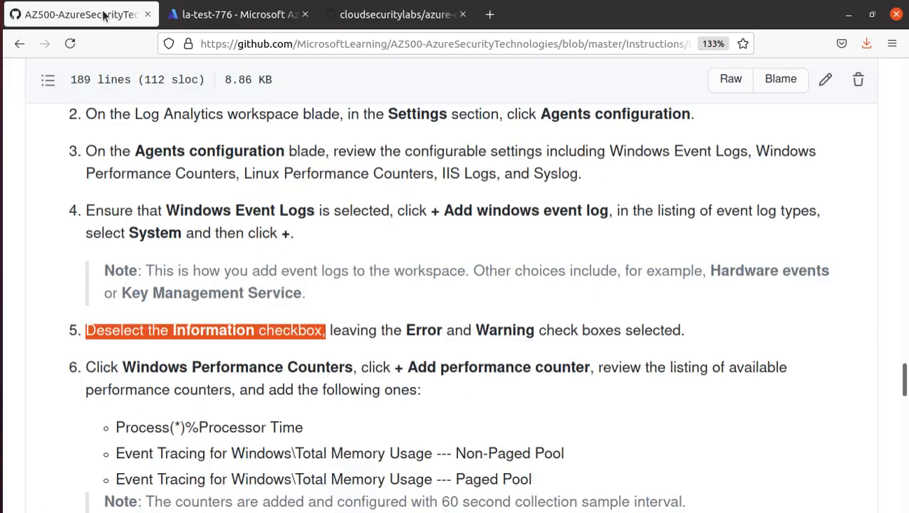
Scroll the lab instructions to step 6's three performance counters, then return to the la-test-776 tab
{"action": "scroll", "coordinate": [449, 405], "scroll_direction": "down", "scroll_amount": 3}
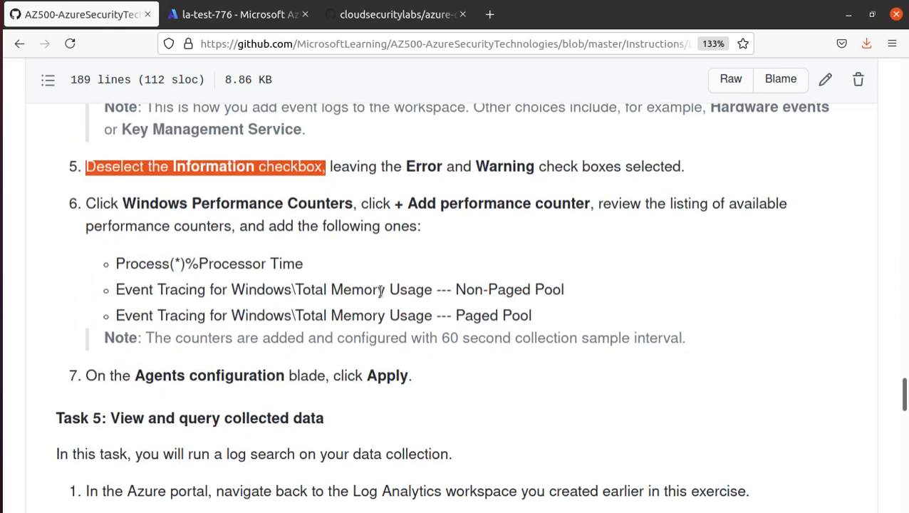
{"action": "double_click", "coordinate": [237, 203]}
{"action": "left_click", "coordinate": [237, 203]}
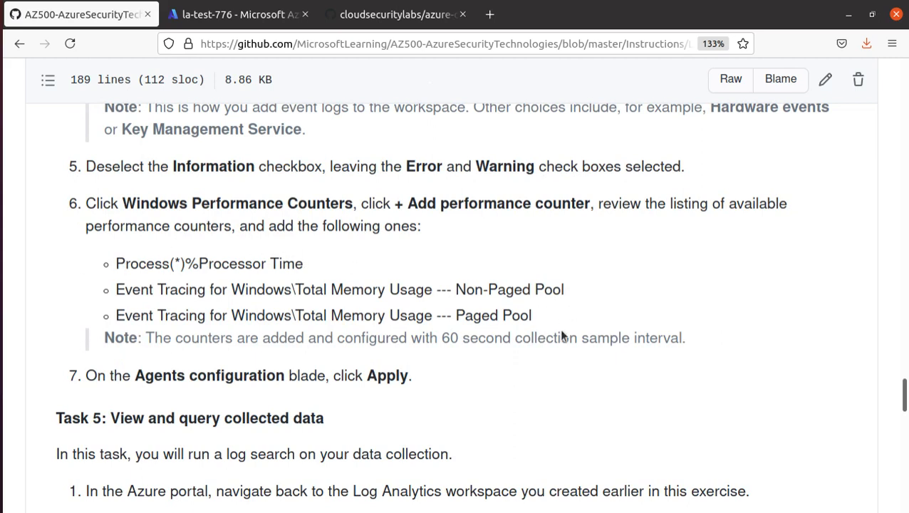
{"action": "left_click", "coordinate": [227, 14]}
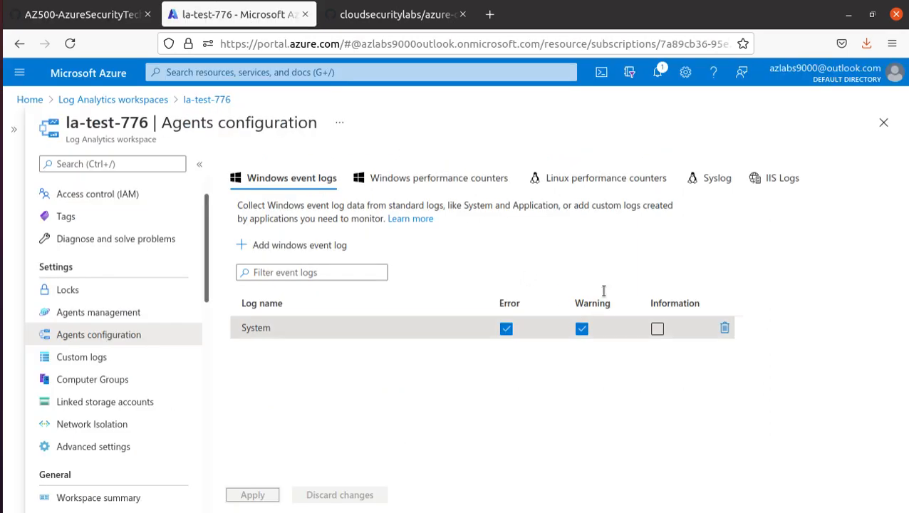
Show the Windows performance counters and copy the Process(*)\% Processor Time name from the lab
{"action": "left_click", "coordinate": [469, 179]}
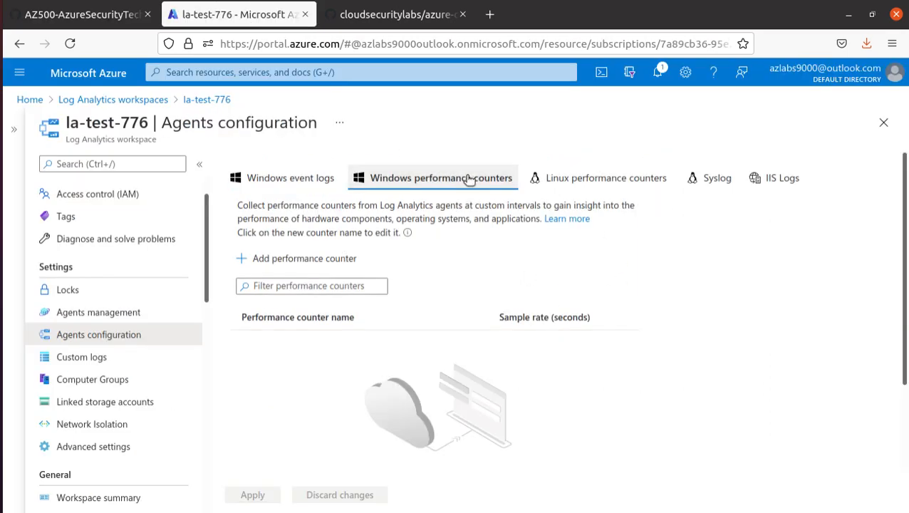
{"action": "left_click", "coordinate": [81, 14]}
{"action": "left_click_drag", "start_coordinate": [312, 263], "coordinate": [118, 265]}
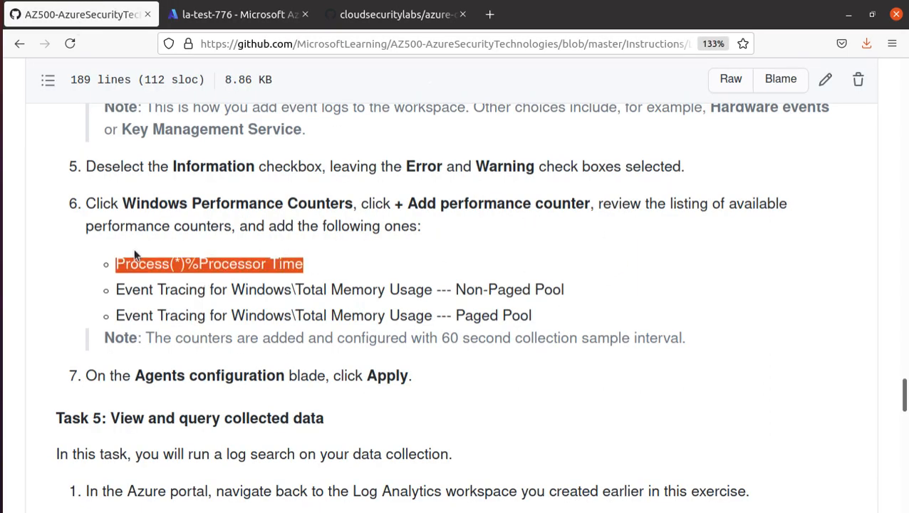
{"action": "right_click", "coordinate": [135, 269]}
{"action": "left_click", "coordinate": [200, 278]}
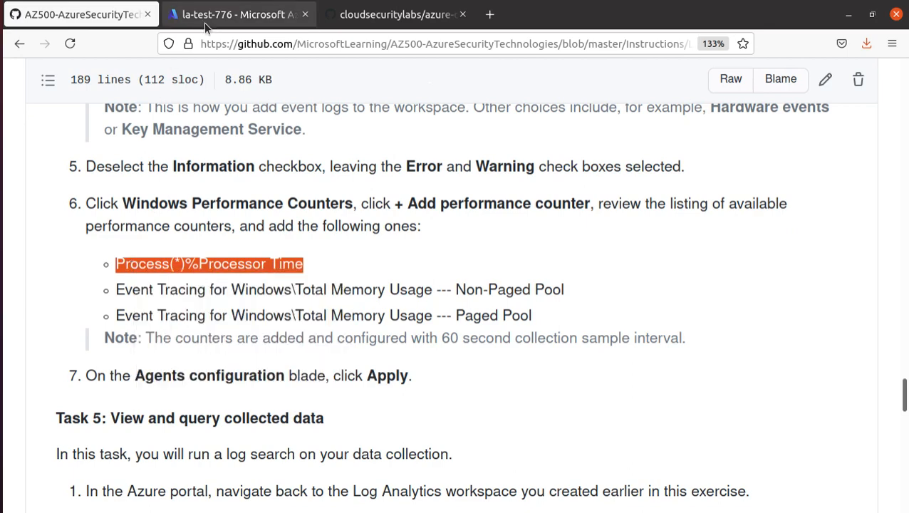
{"action": "left_click", "coordinate": [213, 14]}
Add the Process(*)\% Processor Time counter as a new performance counter row
{"action": "left_click", "coordinate": [331, 287]}
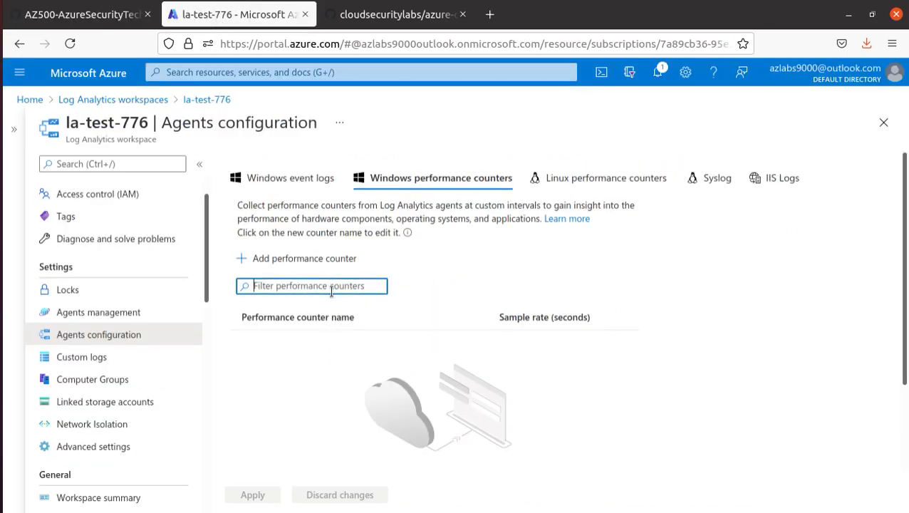
{"action": "key", "text": "ctrl+v"}
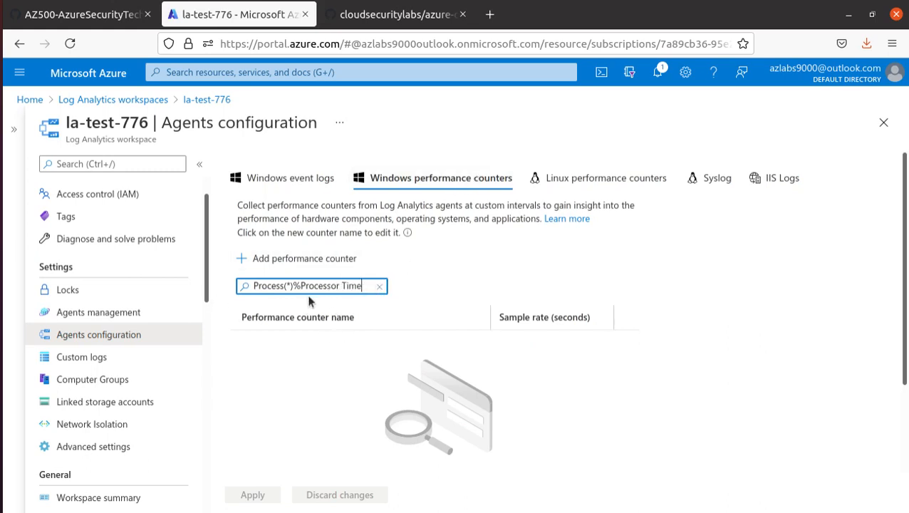
{"action": "left_click_drag", "start_coordinate": [295, 286], "coordinate": [138, 275]}
{"action": "key", "text": "BackSpace"}
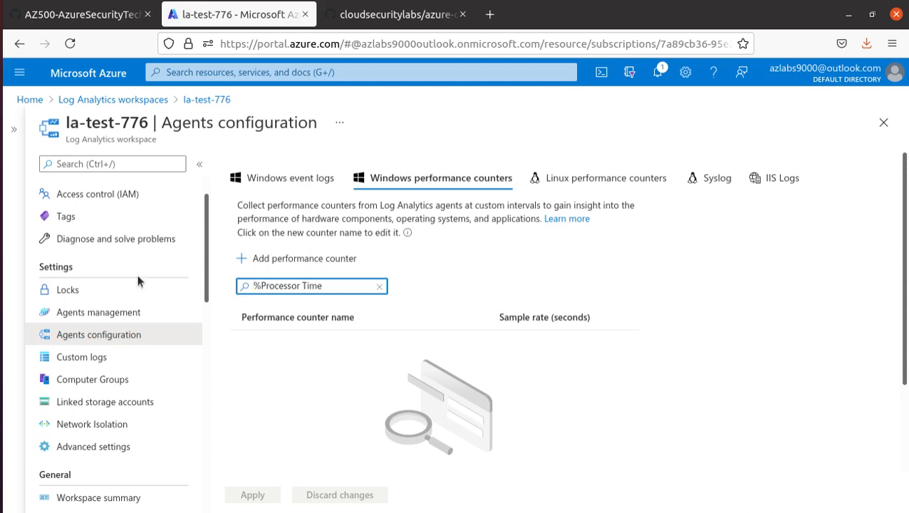
{"action": "key", "text": "BackSpace"}
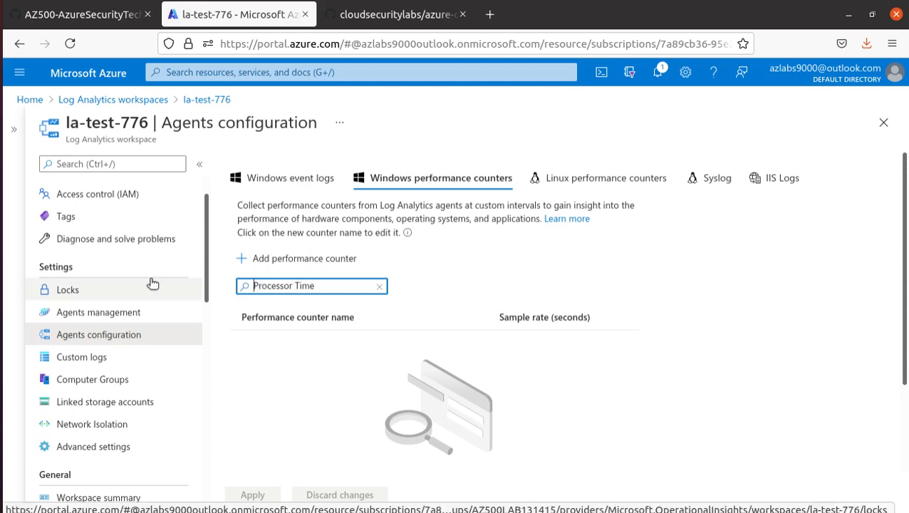
{"action": "left_click", "coordinate": [341, 258]}
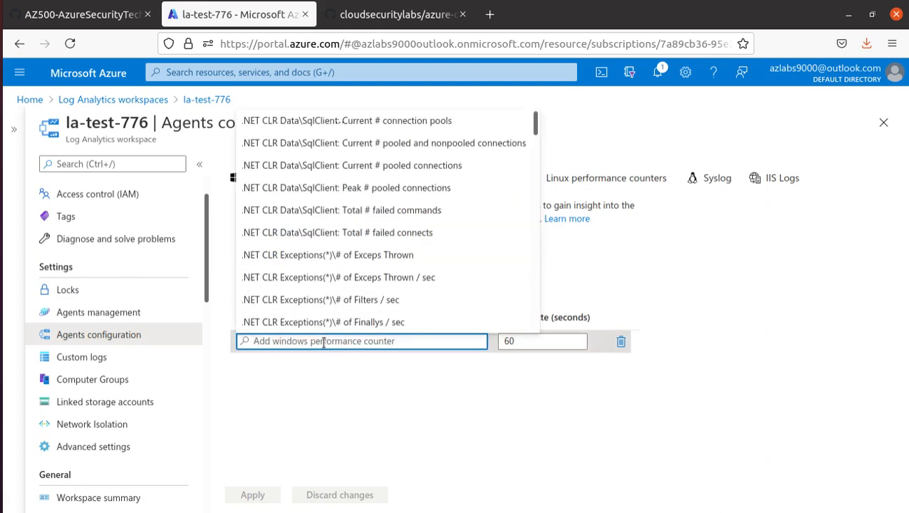
{"action": "key", "text": "ctrl+v"}
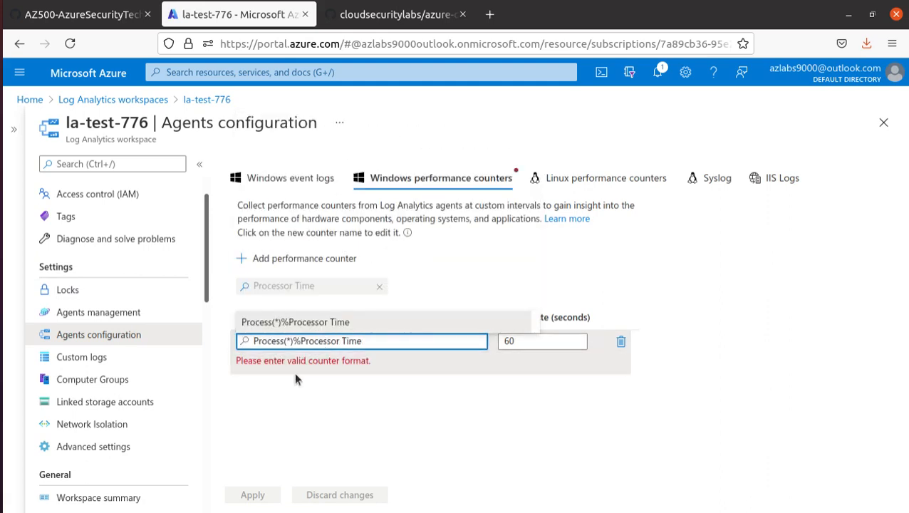
{"action": "left_click_drag", "start_coordinate": [302, 340], "coordinate": [230, 349]}
{"action": "key", "text": "BackSpace"}
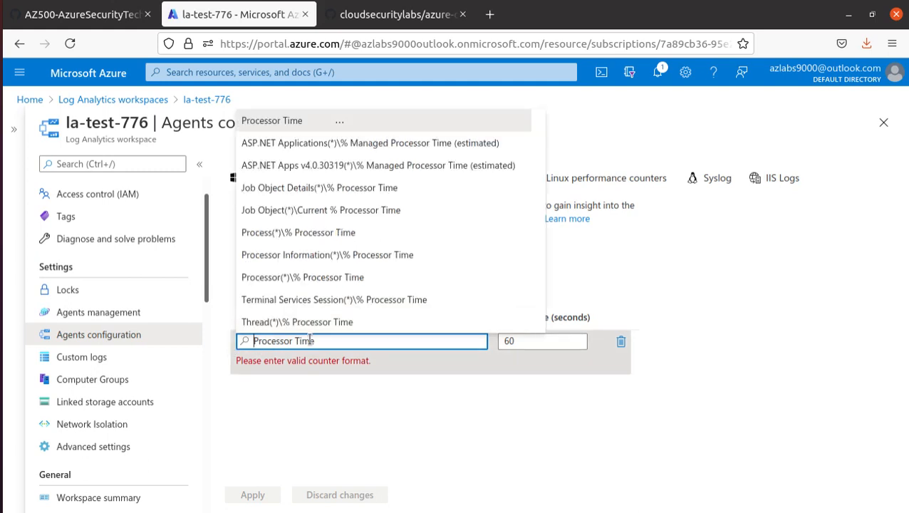
{"action": "left_click", "coordinate": [350, 234]}
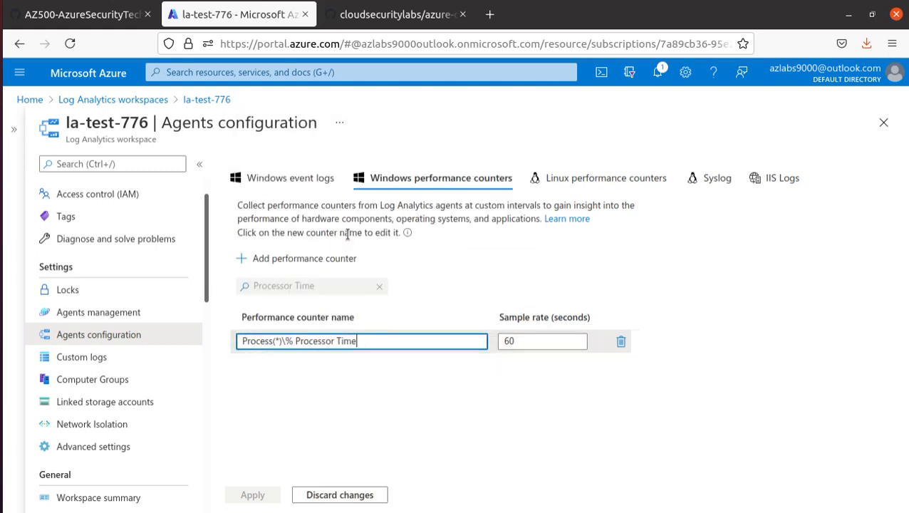
Add a second row with the Total Memory Usage Non-Paged Pool counter copied from the lab
{"action": "left_click", "coordinate": [103, 25]}
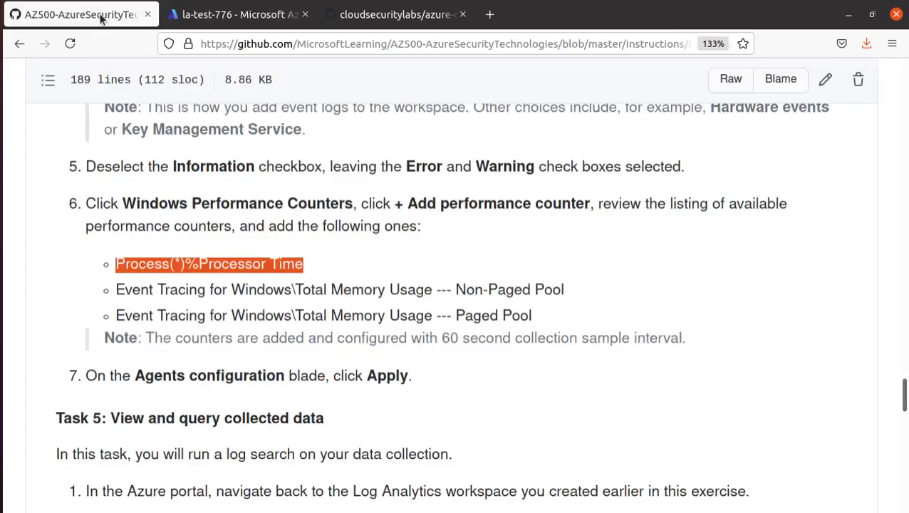
{"action": "left_click", "coordinate": [268, 13]}
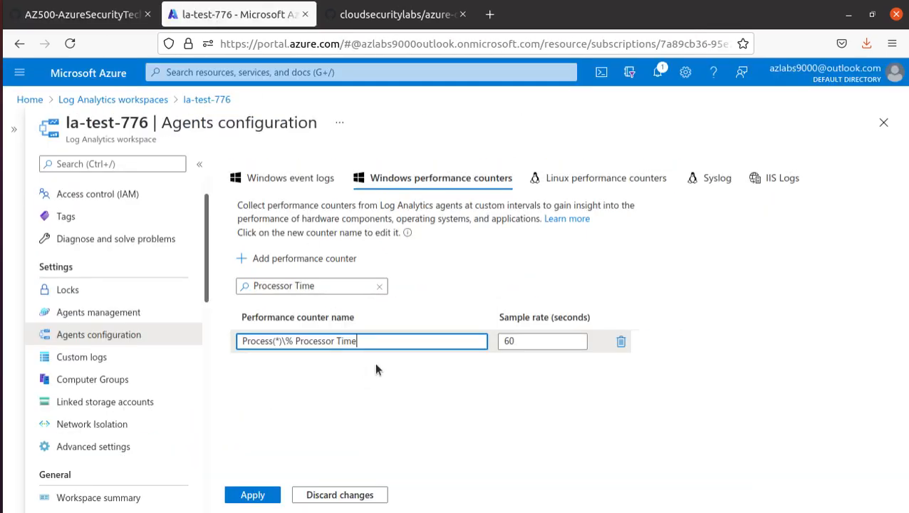
{"action": "left_click", "coordinate": [60, 27]}
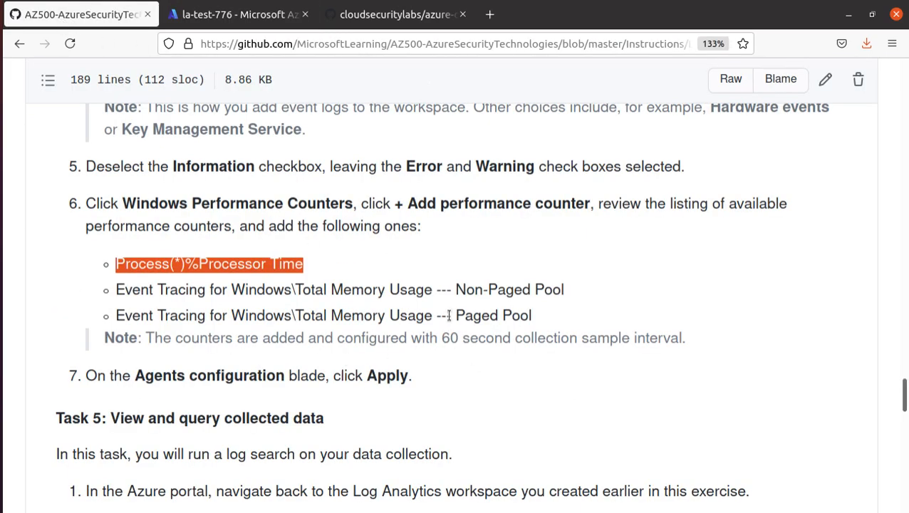
{"action": "left_click", "coordinate": [209, 17]}
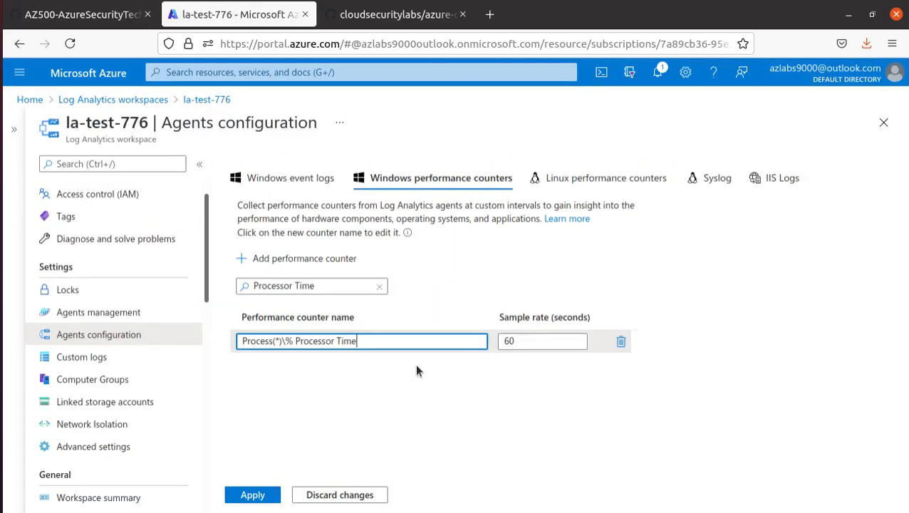
{"action": "left_click", "coordinate": [300, 260]}
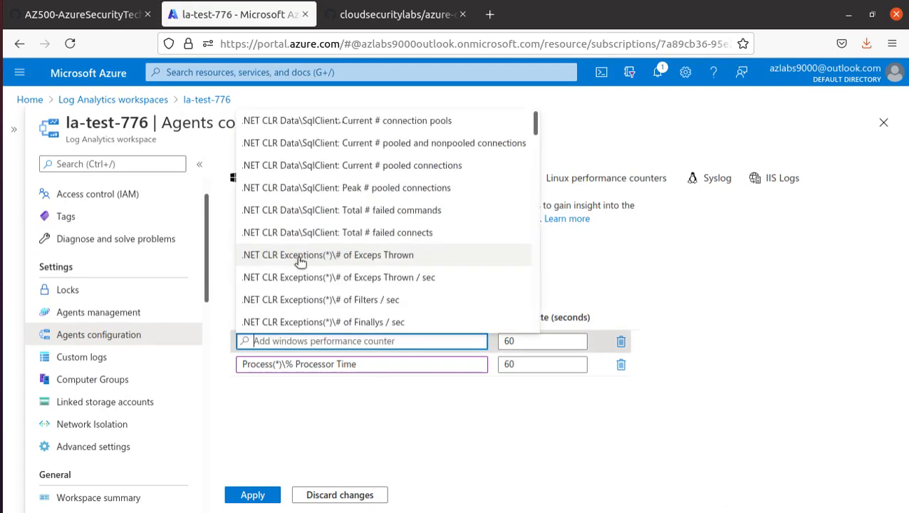
{"action": "left_click", "coordinate": [81, 25]}
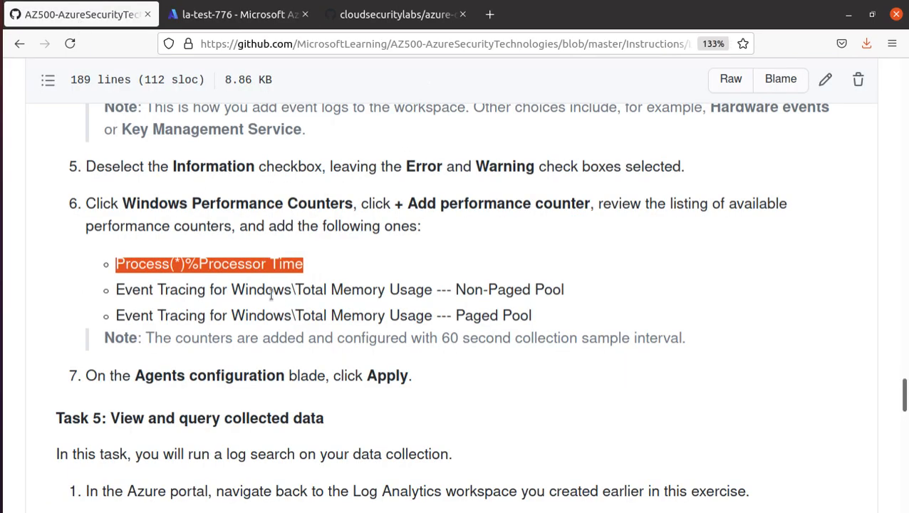
{"action": "mouse_move", "coordinate": [116, 290]}
{"action": "left_mouse_down"}
{"action": "mouse_move", "coordinate": [400, 291]}
{"action": "mouse_move", "coordinate": [427, 299]}
{"action": "left_mouse_up"}
{"action": "right_click", "coordinate": [426, 301]}
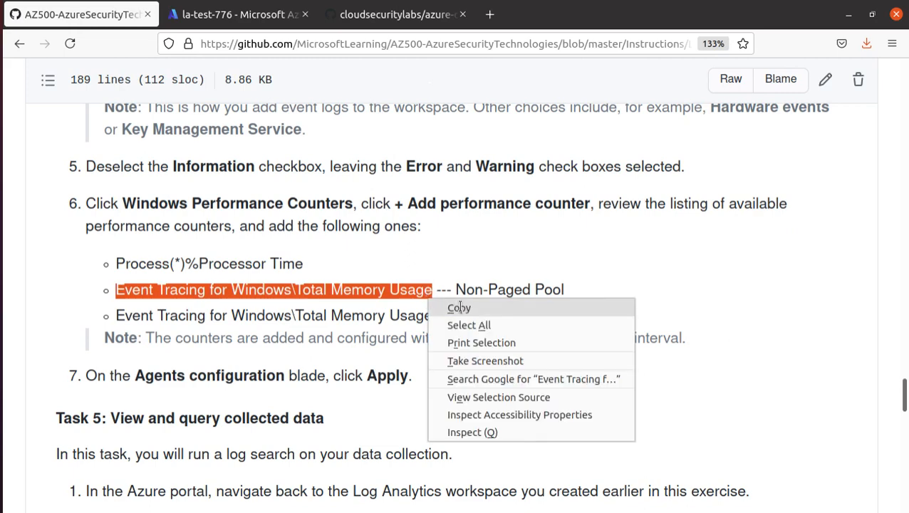
{"action": "left_click", "coordinate": [458, 307]}
{"action": "left_click", "coordinate": [223, 12]}
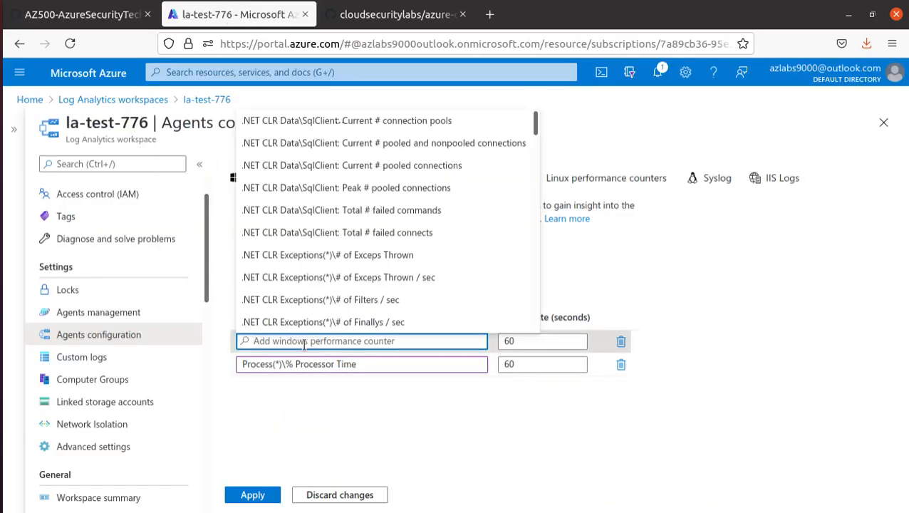
{"action": "key", "text": "ctrl+v"}
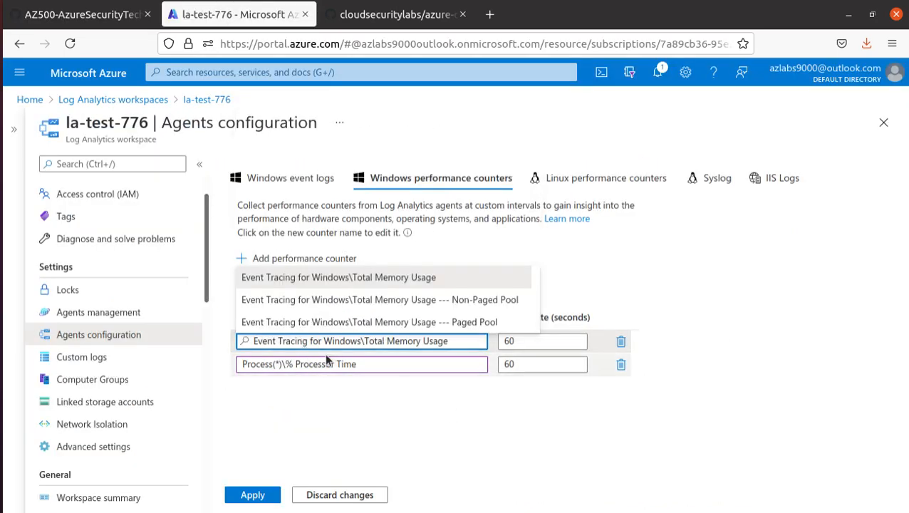
{"action": "left_click", "coordinate": [490, 311]}
Add the Paged Pool memory counter as a third row and apply the 60-second counters
{"action": "left_click", "coordinate": [86, 14]}
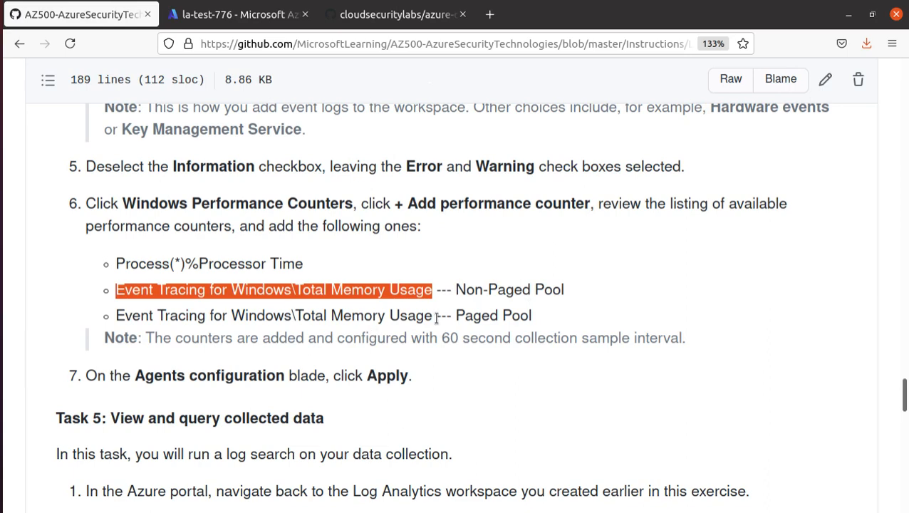
{"action": "left_click", "coordinate": [230, 15]}
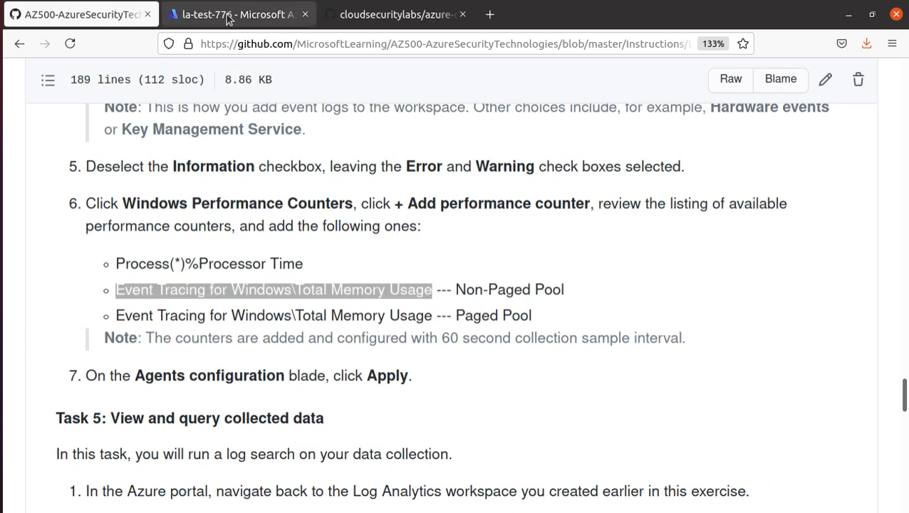
{"action": "left_click", "coordinate": [295, 261]}
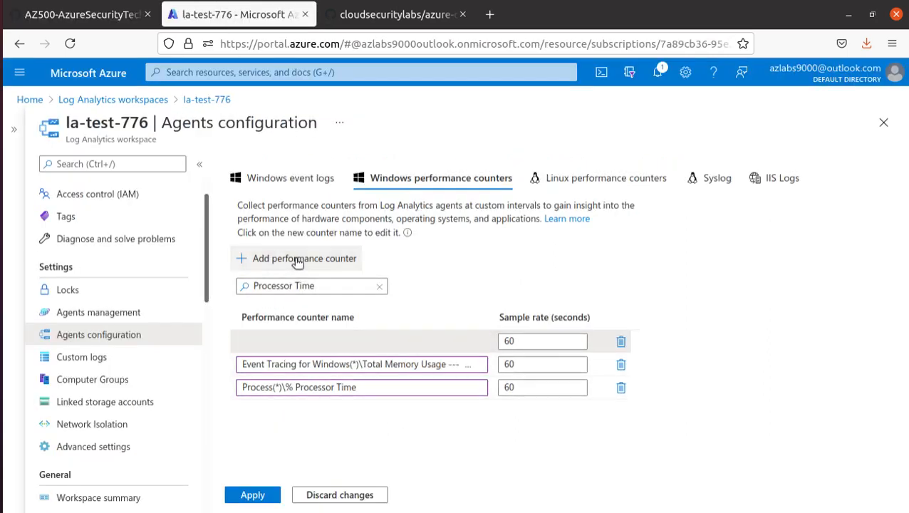
{"action": "left_click", "coordinate": [275, 341]}
{"action": "key", "text": "ctrl+v"}
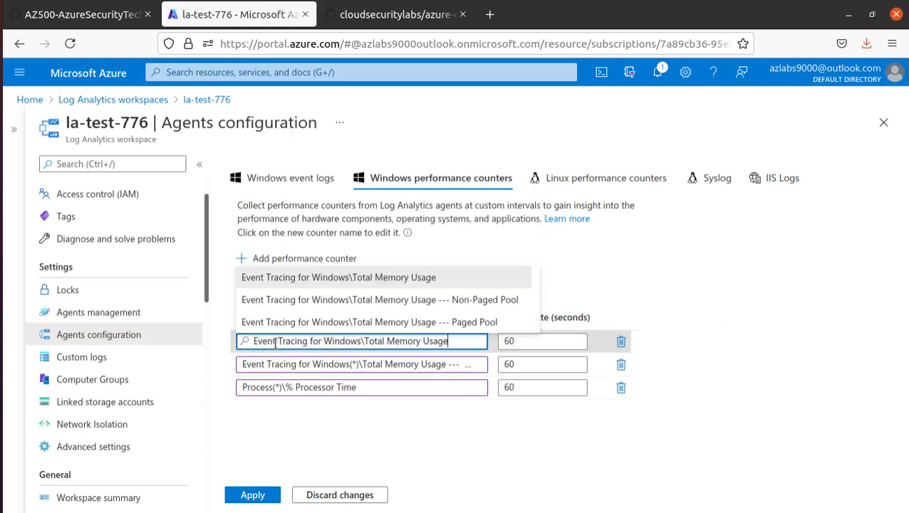
{"action": "left_click", "coordinate": [467, 322]}
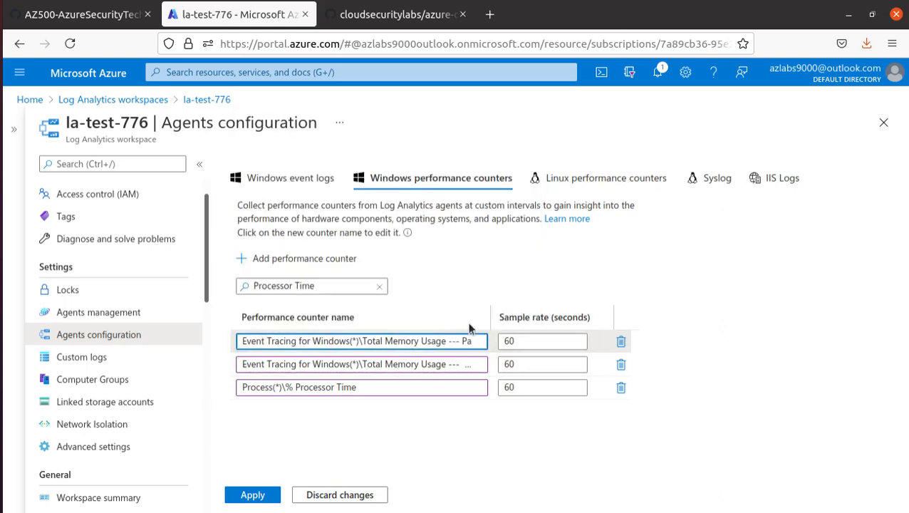
{"action": "left_click", "coordinate": [265, 494]}
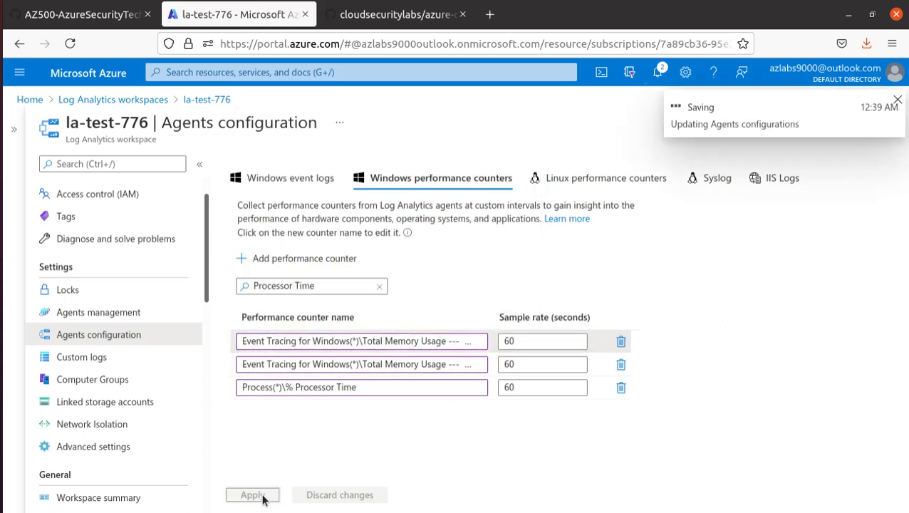
Review lab Task 5, highlighting Apply, the Total Memory Usage line and the Logs step
{"action": "left_click", "coordinate": [94, 17]}
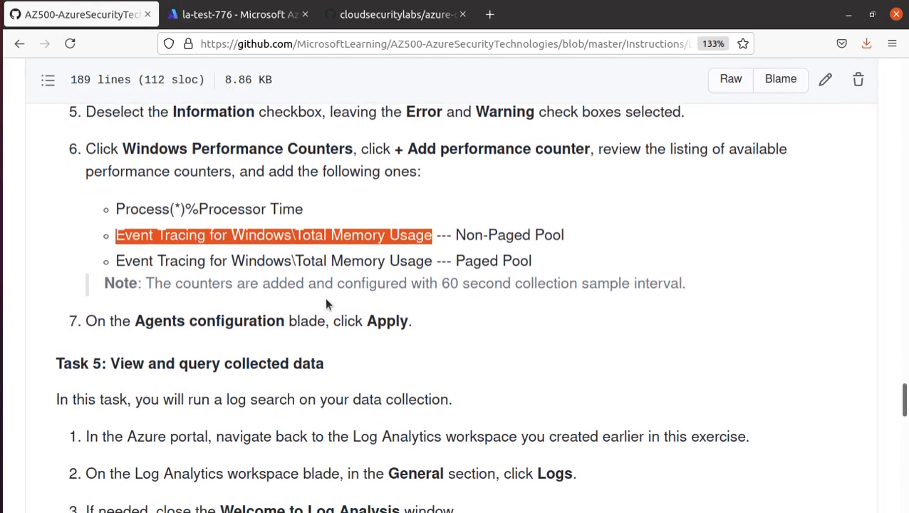
{"action": "double_click", "coordinate": [387, 321]}
{"action": "scroll", "coordinate": [381, 326], "scroll_direction": "down", "scroll_amount": 4}
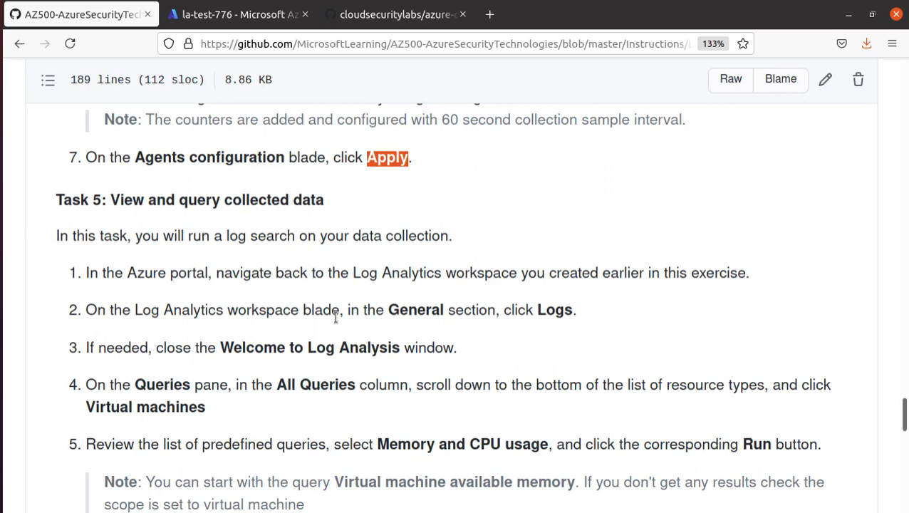
{"action": "scroll", "coordinate": [299, 313], "scroll_direction": "up", "scroll_amount": 3}
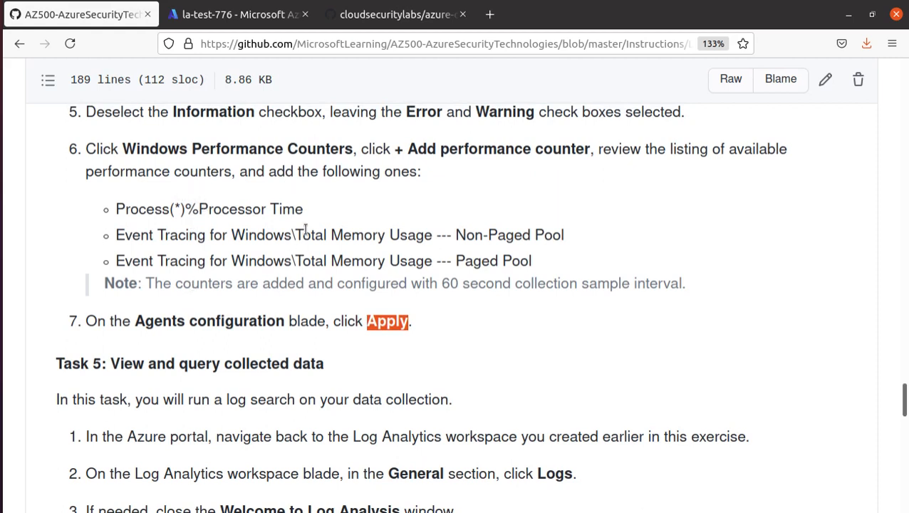
{"action": "left_click_drag", "start_coordinate": [305, 230], "coordinate": [425, 242]}
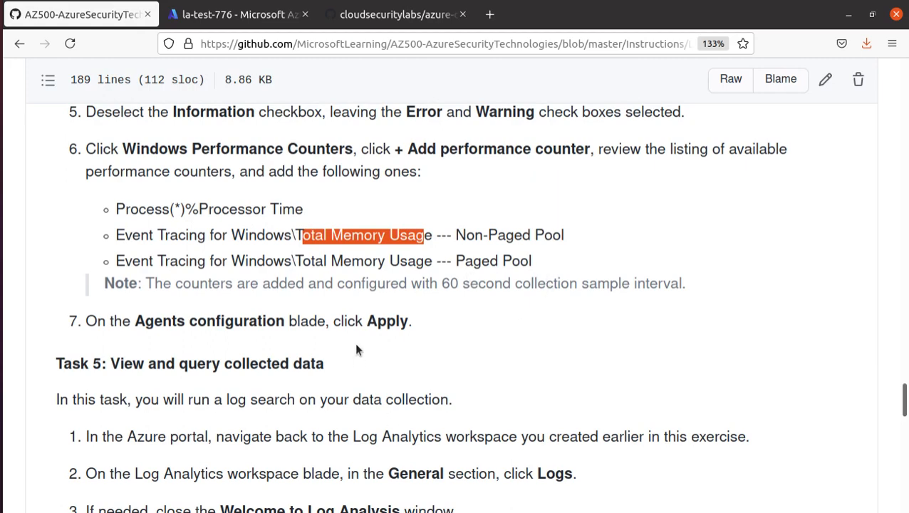
{"action": "scroll", "coordinate": [356, 345], "scroll_direction": "down", "scroll_amount": 5}
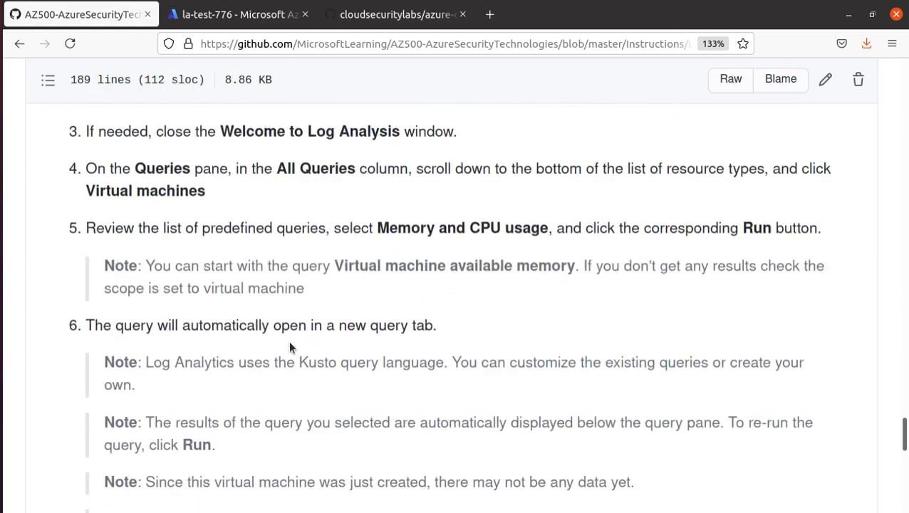
{"action": "scroll", "coordinate": [289, 342], "scroll_direction": "up", "scroll_amount": 4}
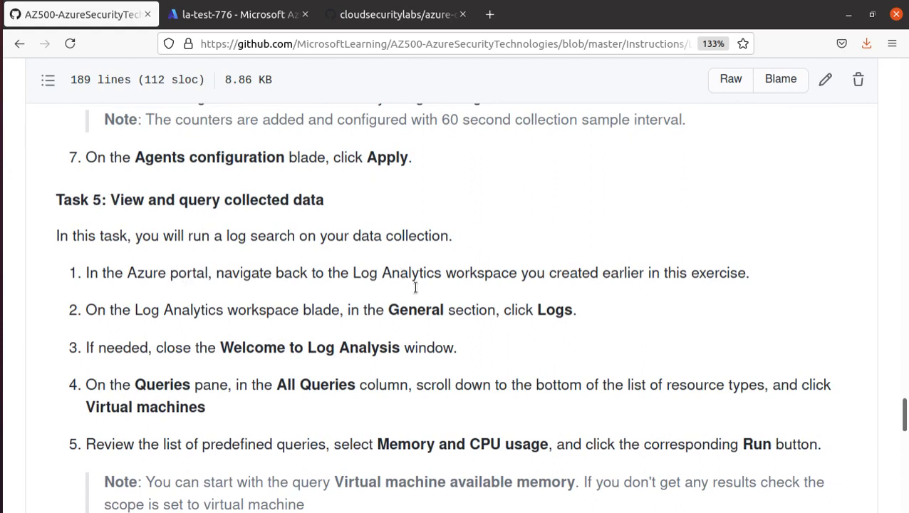
{"action": "left_click_drag", "start_coordinate": [530, 312], "coordinate": [622, 325]}
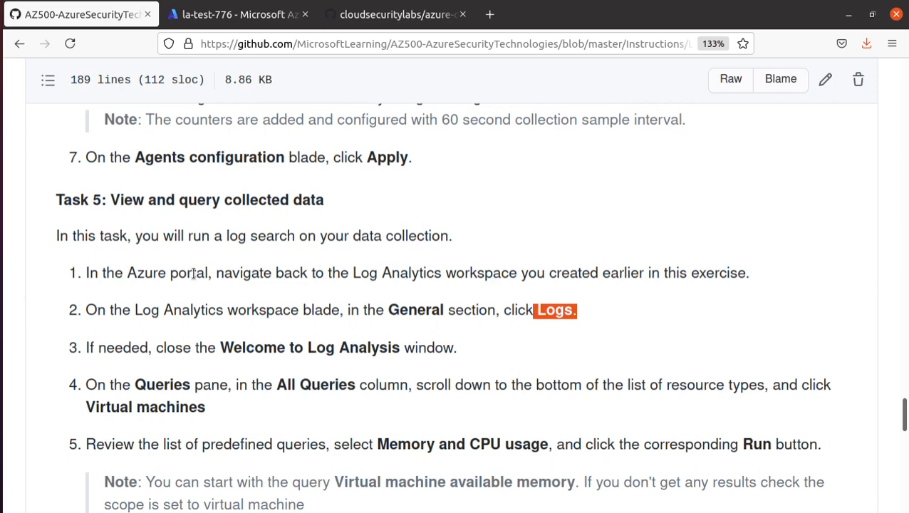
{"action": "left_click", "coordinate": [213, 17]}
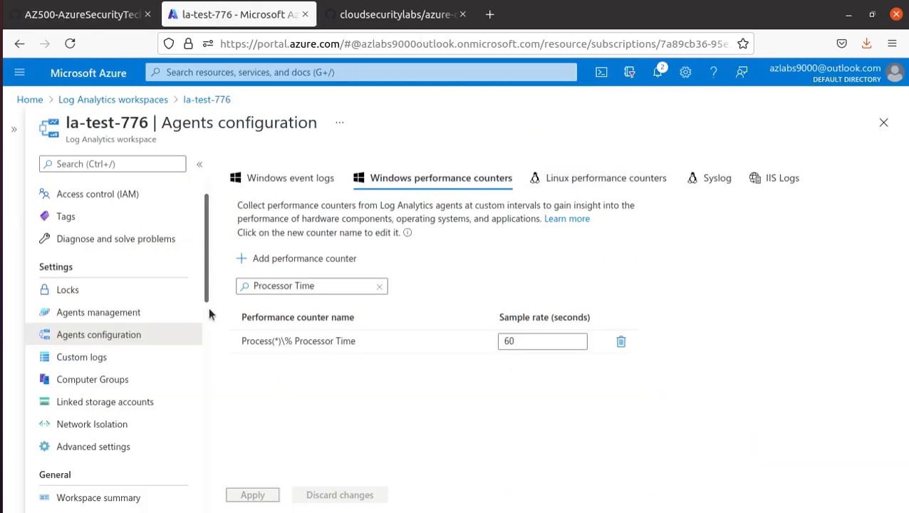
Open Logs from la-test-776's menu and close the Queries gallery, leaving New Query 1 empty
{"action": "scroll", "coordinate": [174, 289], "scroll_direction": "down", "scroll_amount": 1}
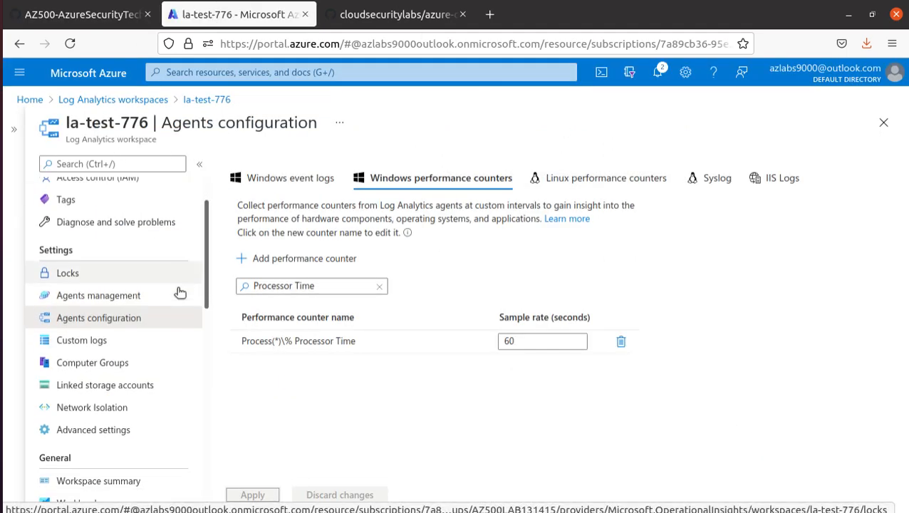
{"action": "scroll", "coordinate": [105, 266], "scroll_direction": "down", "scroll_amount": 1}
{"action": "scroll", "coordinate": [101, 269], "scroll_direction": "up", "scroll_amount": 4}
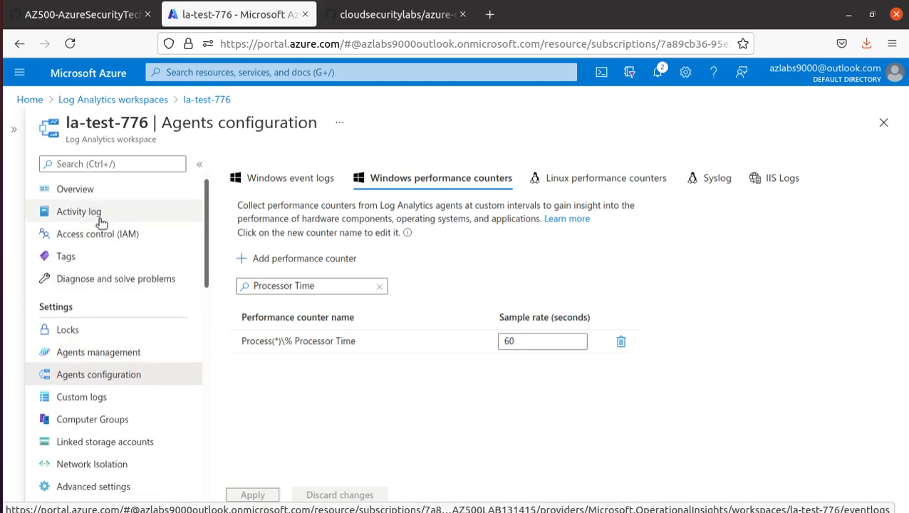
{"action": "scroll", "coordinate": [153, 318], "scroll_direction": "down", "scroll_amount": 4}
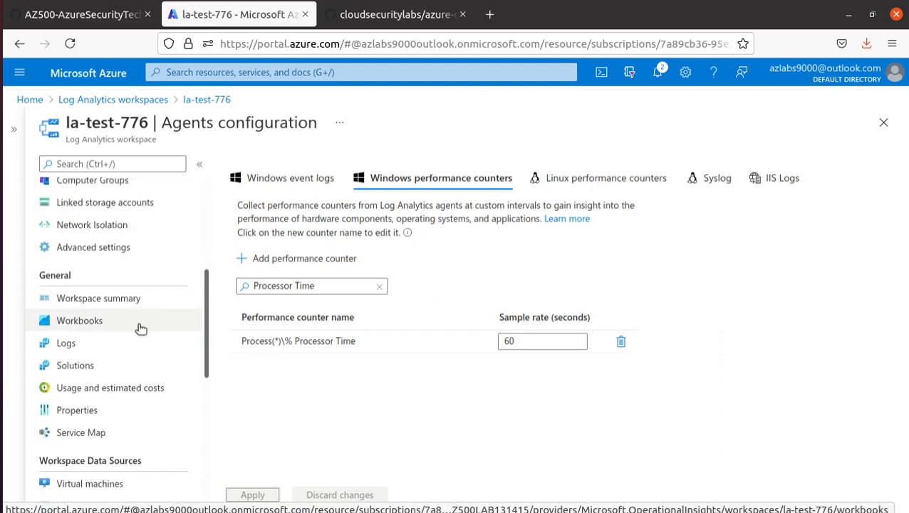
{"action": "left_click", "coordinate": [71, 344]}
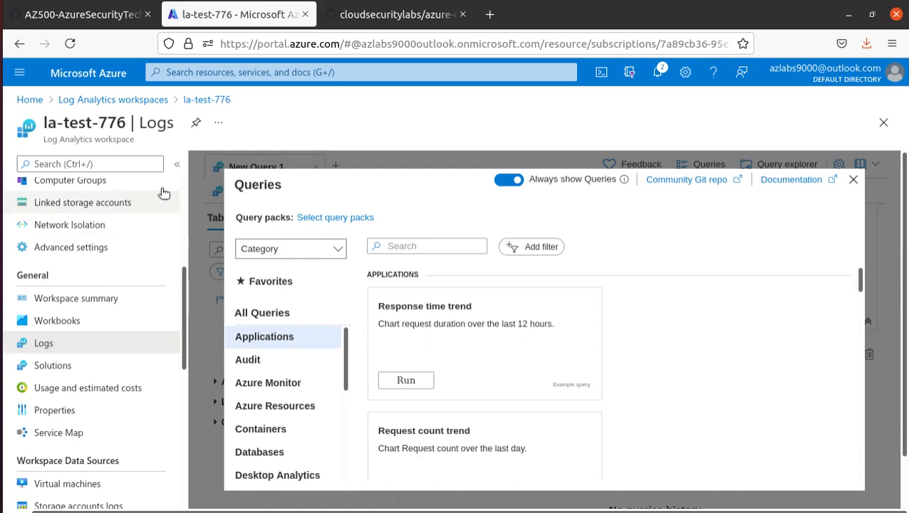
{"action": "scroll", "coordinate": [427, 385], "scroll_direction": "down", "scroll_amount": 5}
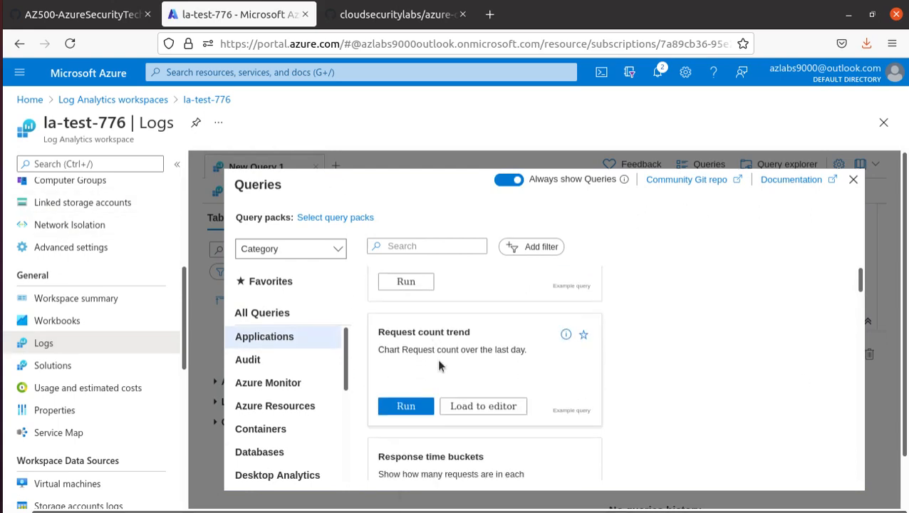
{"action": "scroll", "coordinate": [428, 393], "scroll_direction": "down", "scroll_amount": 2}
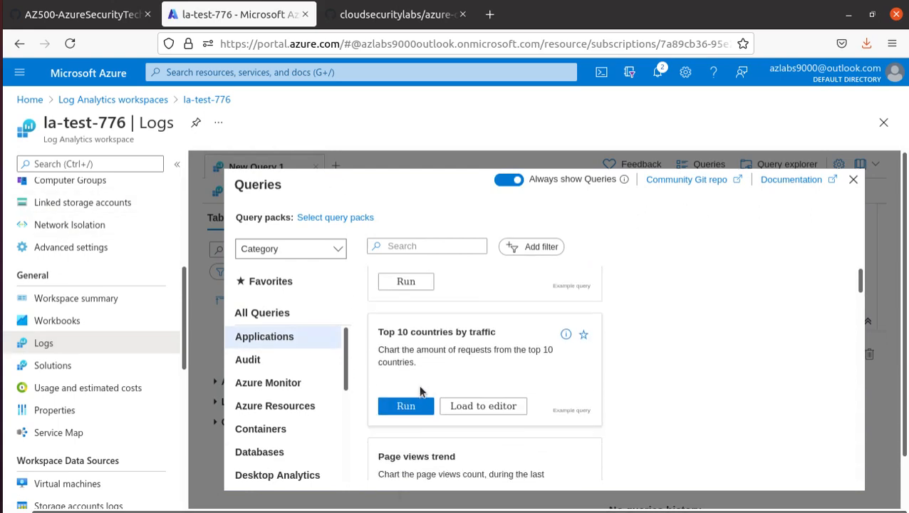
{"action": "left_click", "coordinate": [852, 179]}
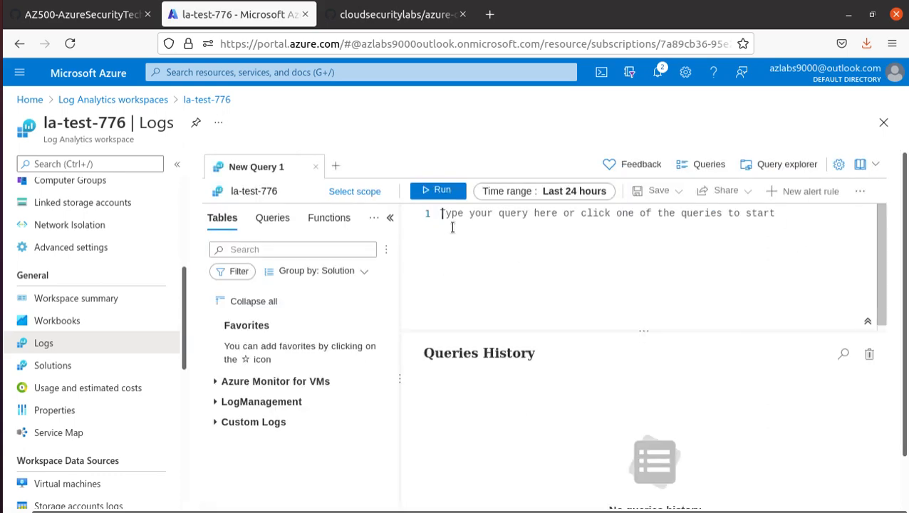
Highlight lab step 5 about running the Memory and CPU usage query, then return to Azure
{"action": "left_click", "coordinate": [78, 15]}
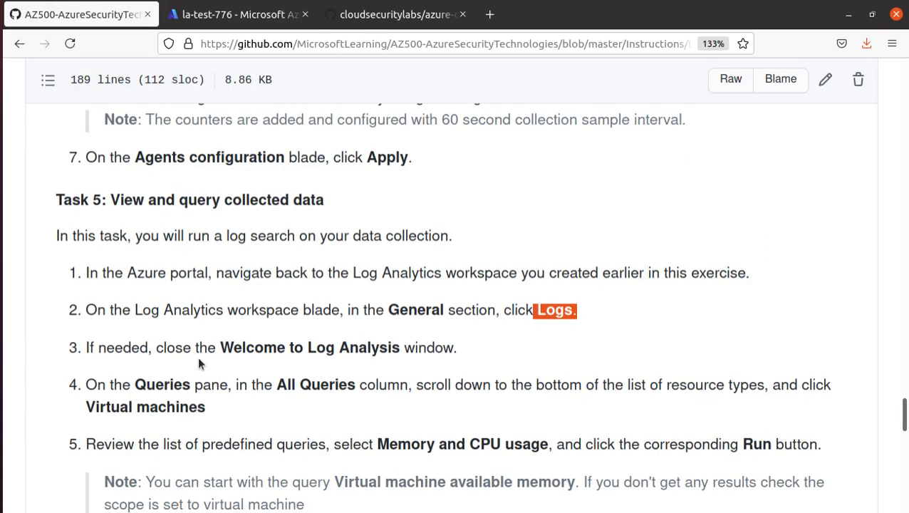
{"action": "scroll", "coordinate": [199, 364], "scroll_direction": "down", "scroll_amount": 5}
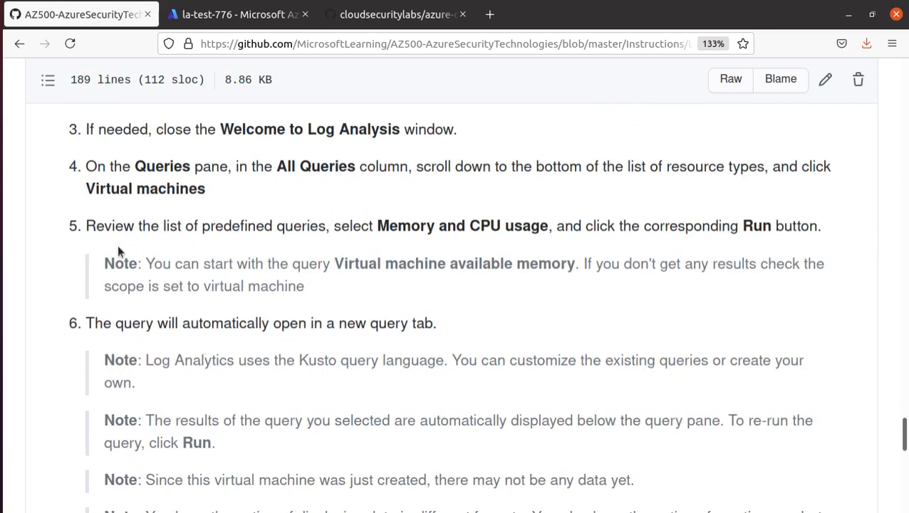
{"action": "left_click_drag", "start_coordinate": [86, 225], "coordinate": [557, 227]}
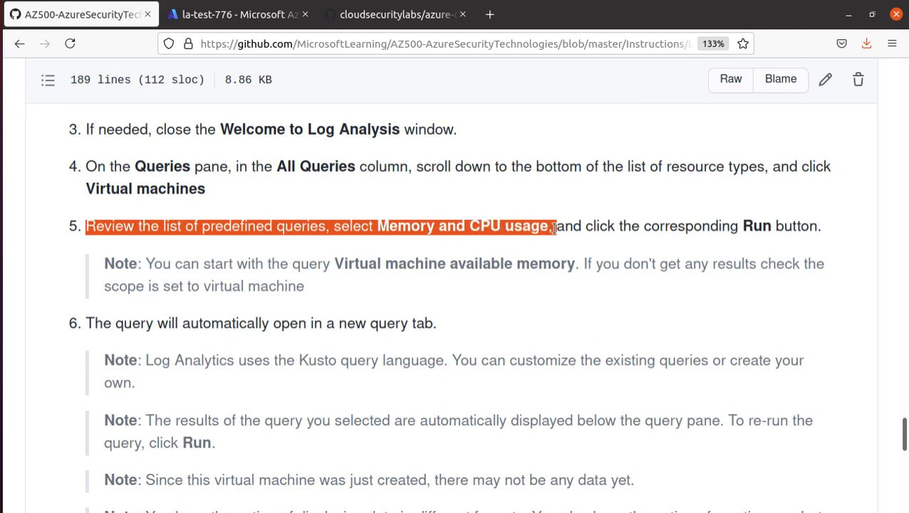
{"action": "left_click_drag", "start_coordinate": [554, 227], "coordinate": [842, 254]}
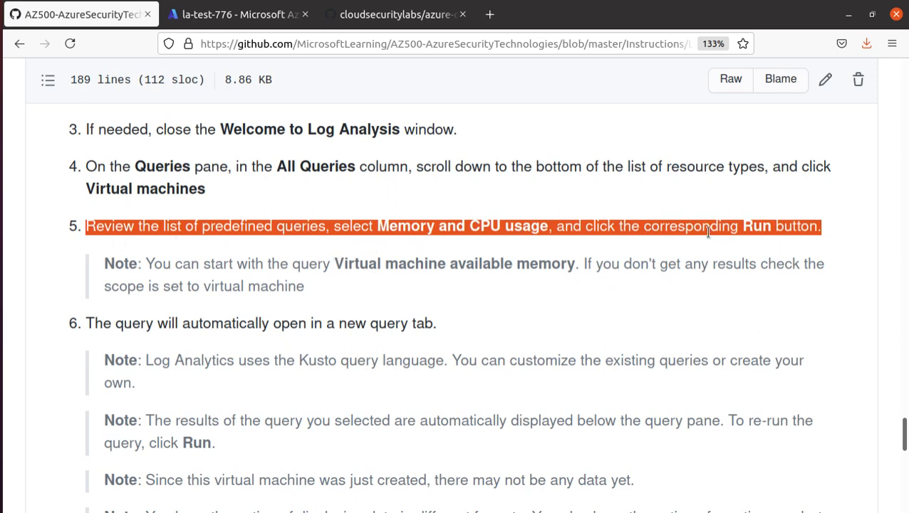
{"action": "key", "text": "ctrl+Tab"}
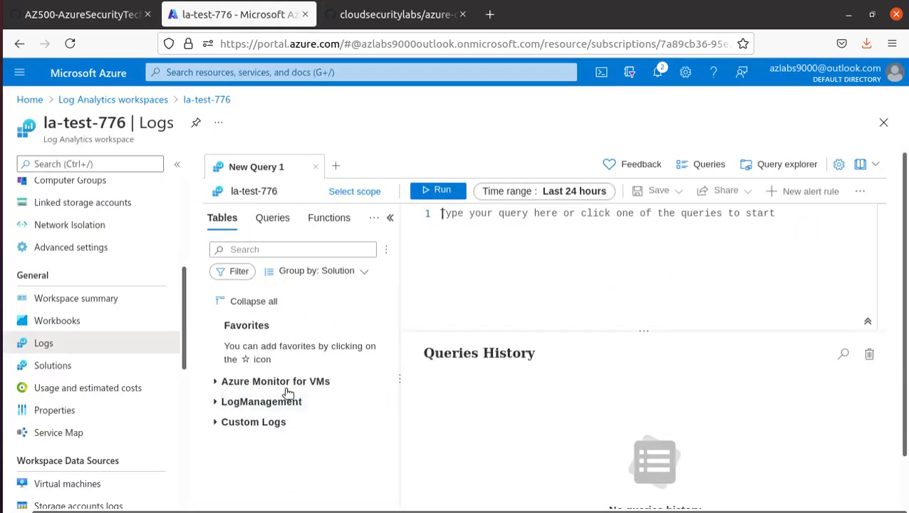
Reopen Logs and filter the example queries by cpu to reach the Memory and CPU usage card
{"action": "left_click", "coordinate": [233, 382]}
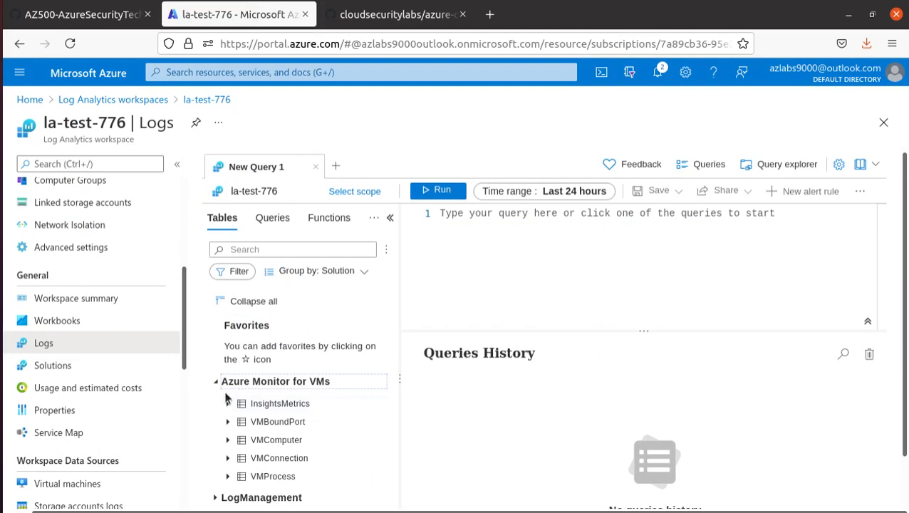
{"action": "left_click", "coordinate": [77, 324]}
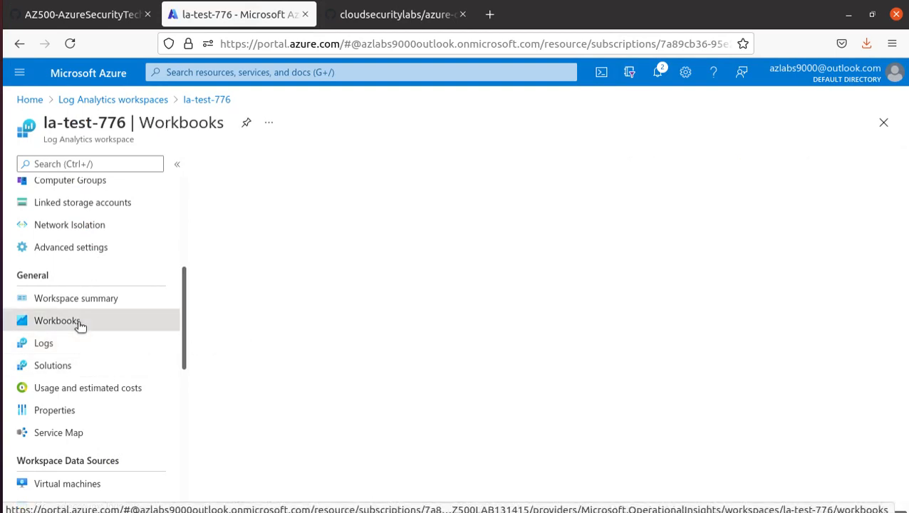
{"action": "left_click", "coordinate": [74, 350]}
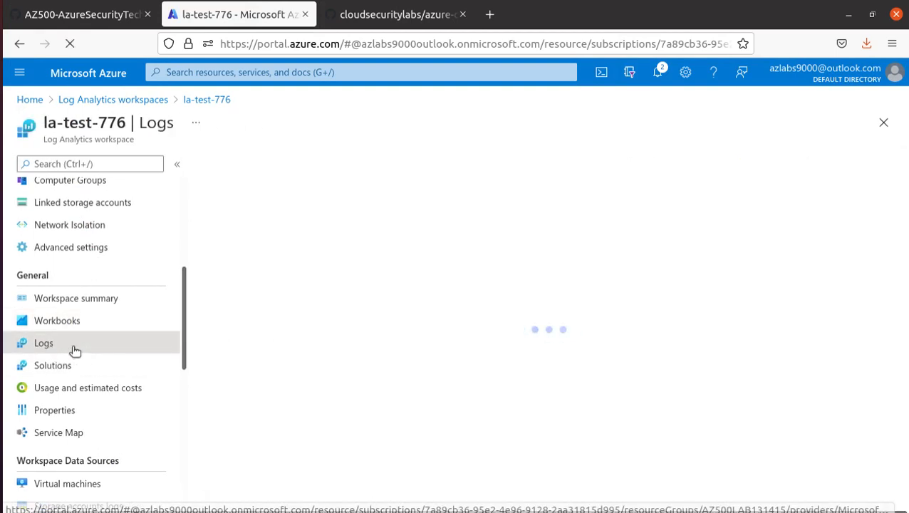
{"action": "mouse_move", "coordinate": [547, 289]}
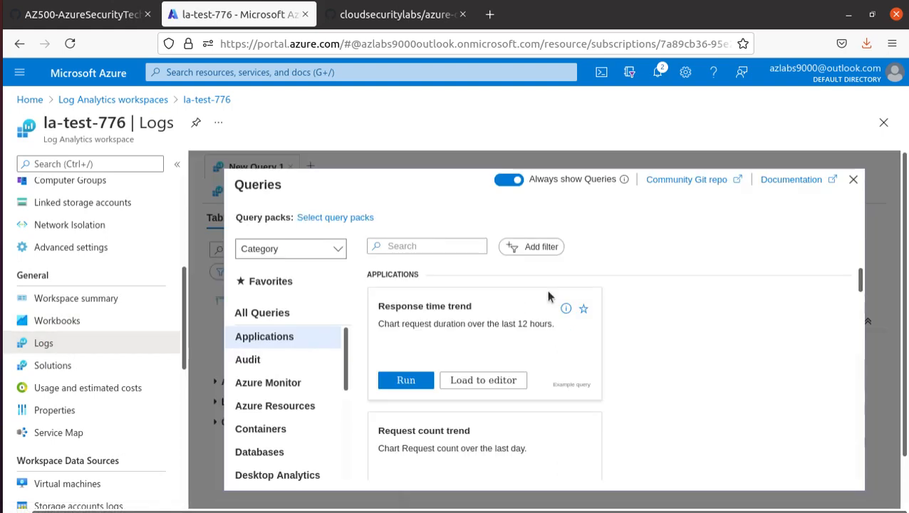
{"action": "scroll", "coordinate": [509, 313], "scroll_direction": "down", "scroll_amount": 1}
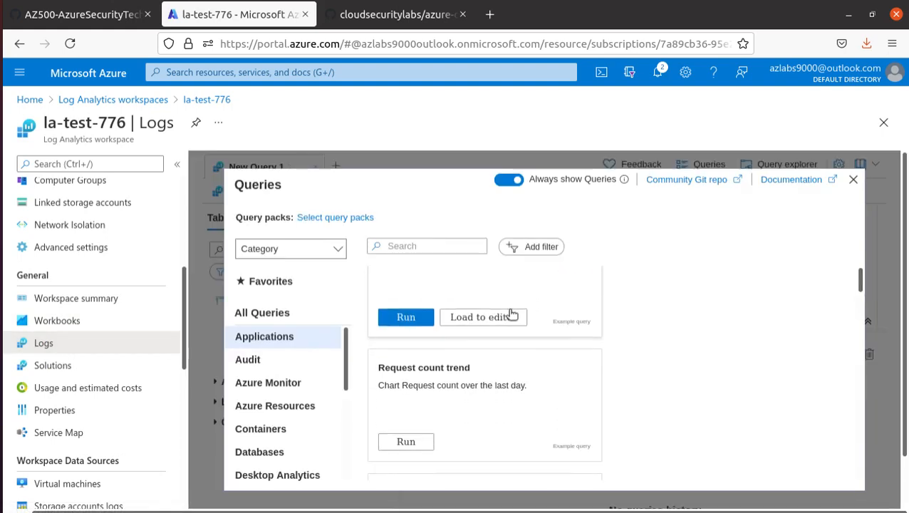
{"action": "scroll", "coordinate": [511, 315], "scroll_direction": "down", "scroll_amount": 4}
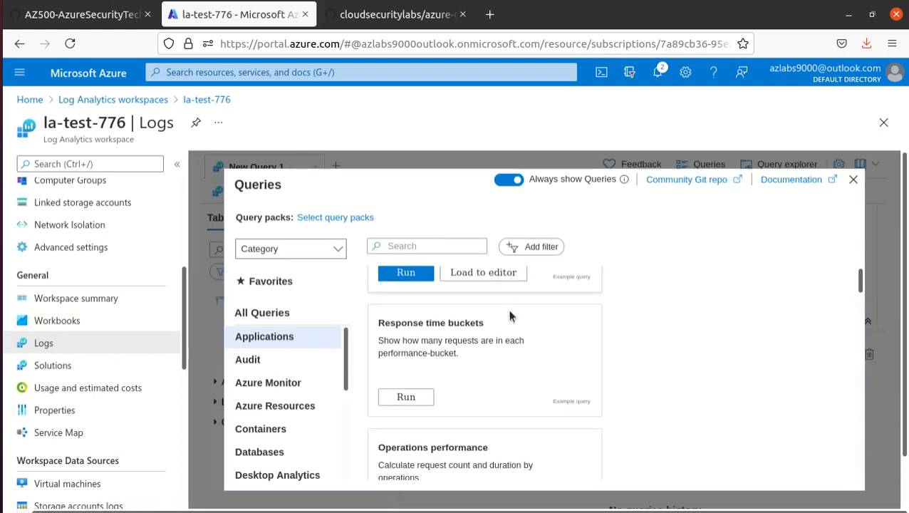
{"action": "left_click", "coordinate": [415, 248]}
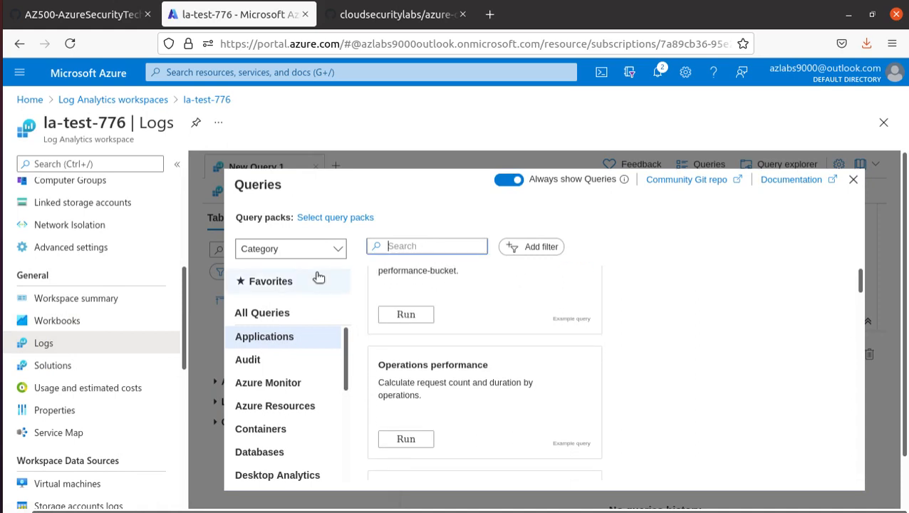
{"action": "type", "text": "cpu"}
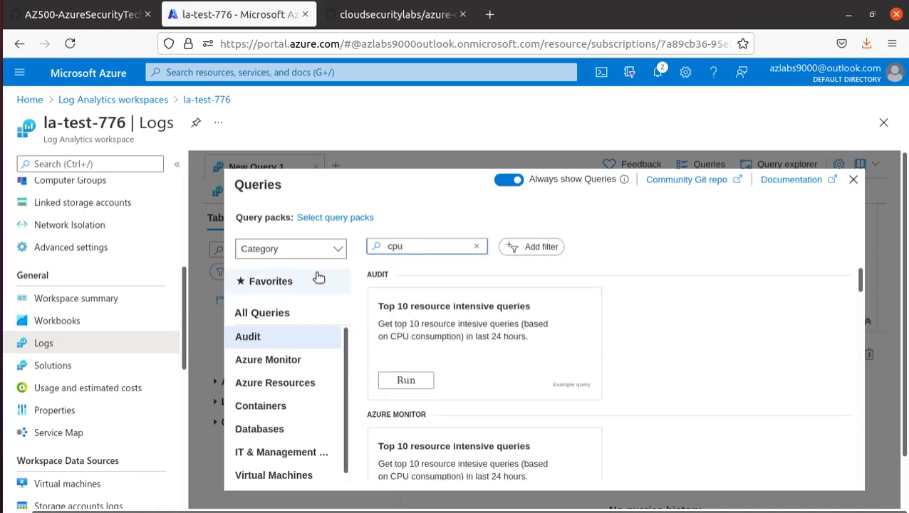
{"action": "scroll", "coordinate": [422, 445], "scroll_direction": "down", "scroll_amount": 3}
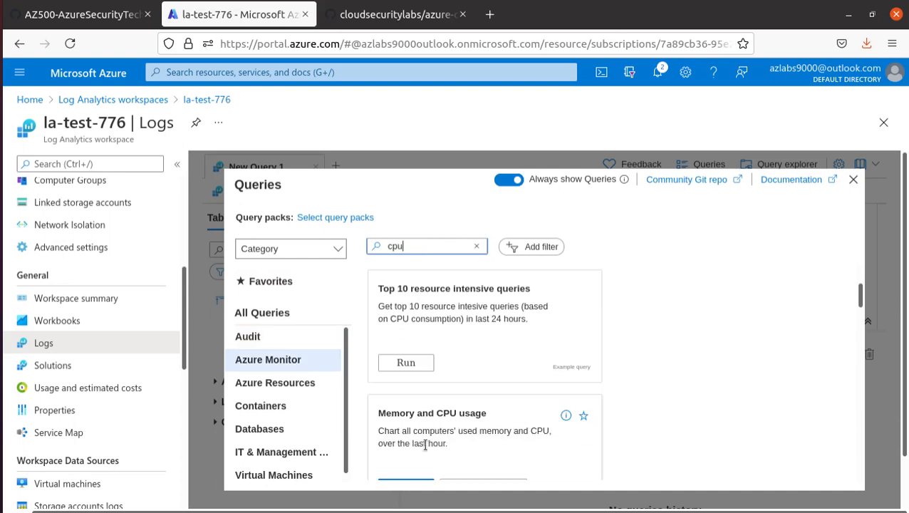
{"action": "scroll", "coordinate": [475, 432], "scroll_direction": "down", "scroll_amount": 1}
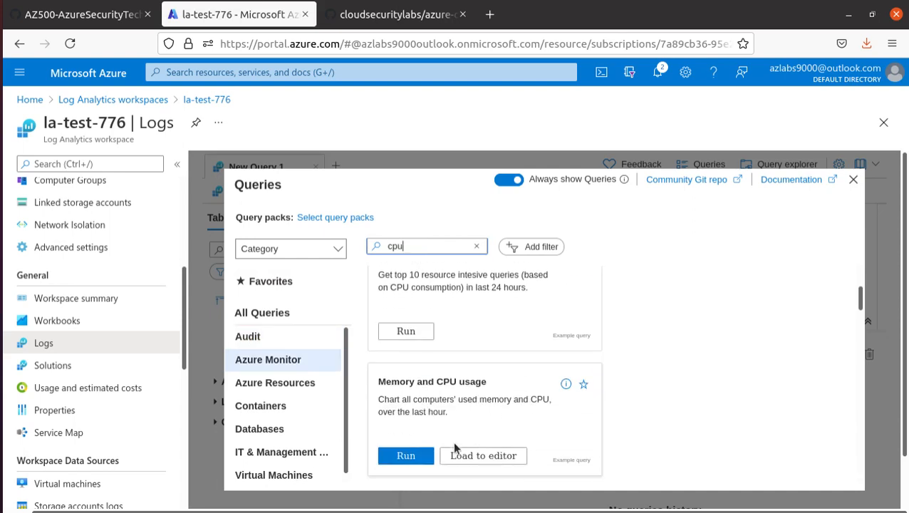
Run the Memory and CPU usage query, getting 0 records, and select its 8-line query text
{"action": "left_click", "coordinate": [415, 459]}
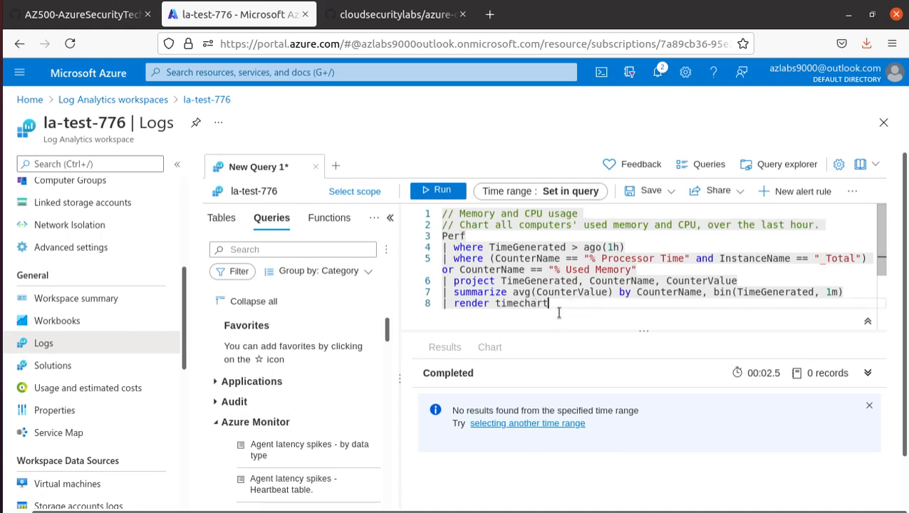
{"action": "left_click_drag", "start_coordinate": [563, 303], "coordinate": [441, 215]}
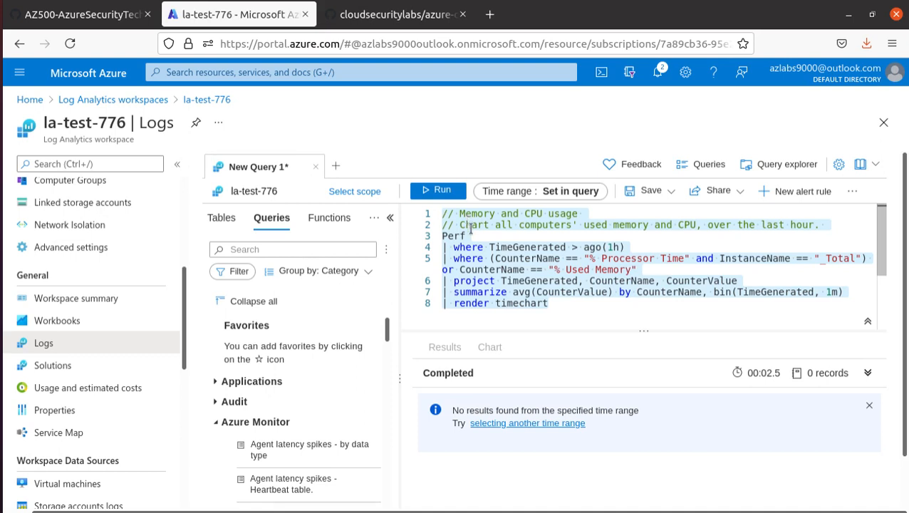
Change line 4's lookback from ago(1h) to ago(1s), rerun the query, and select the render timechart line
{"action": "left_click", "coordinate": [444, 236]}
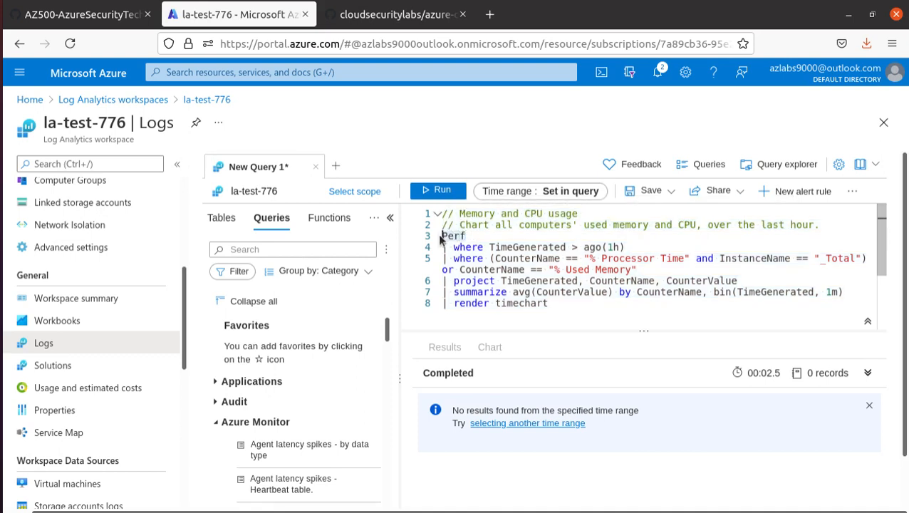
{"action": "left_click", "coordinate": [477, 247]}
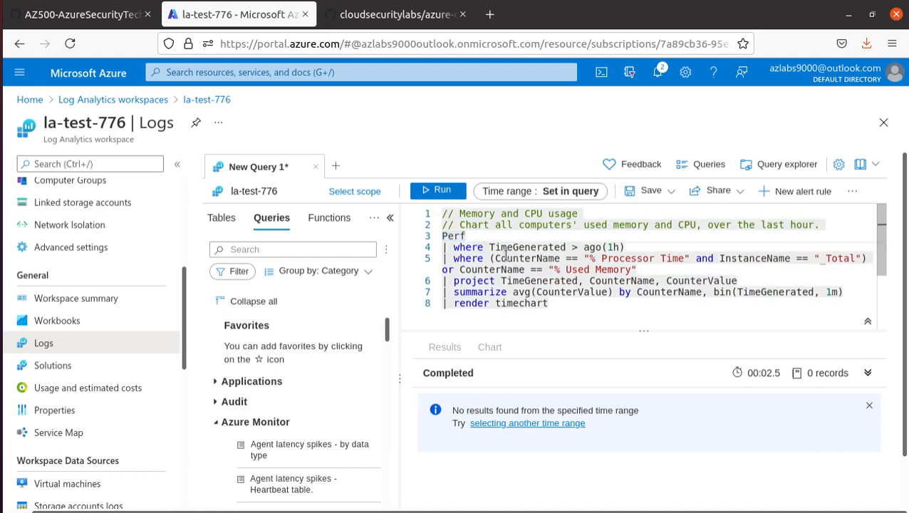
{"action": "left_click", "coordinate": [645, 247]}
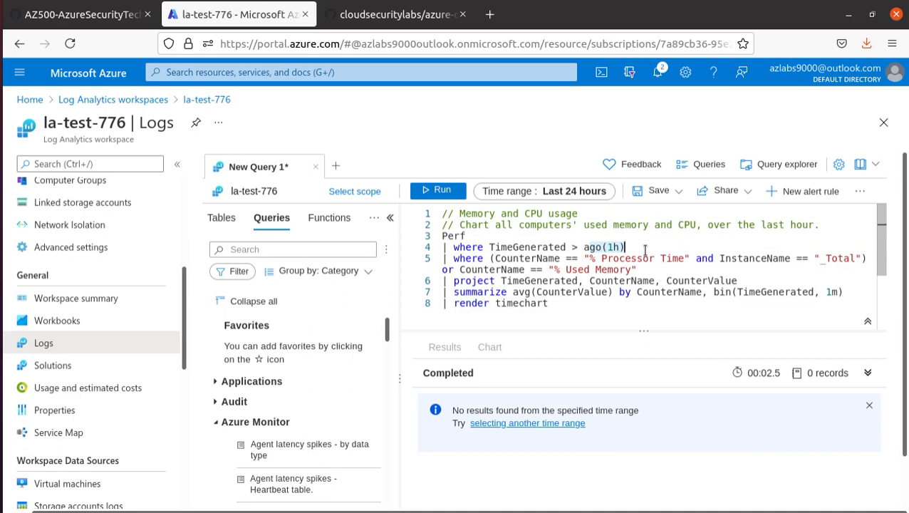
{"action": "left_click", "coordinate": [618, 247]}
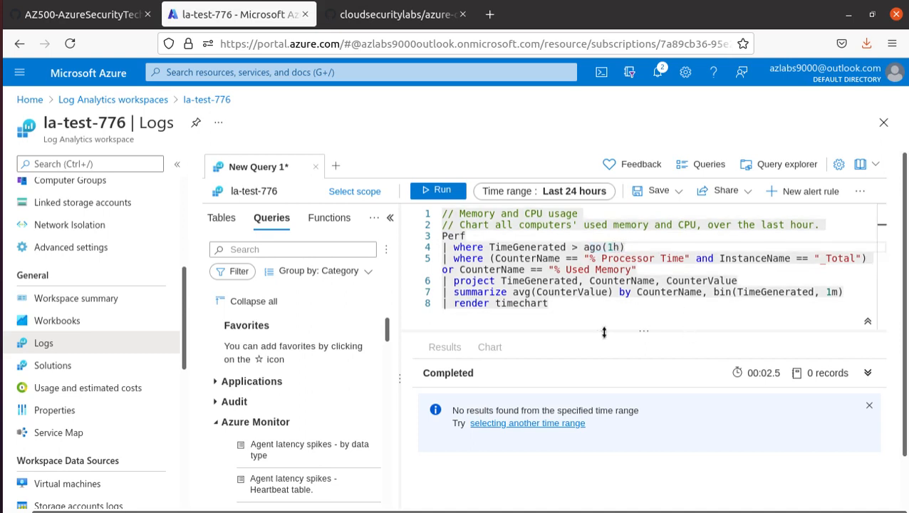
{"action": "key", "text": "BackSpace"}
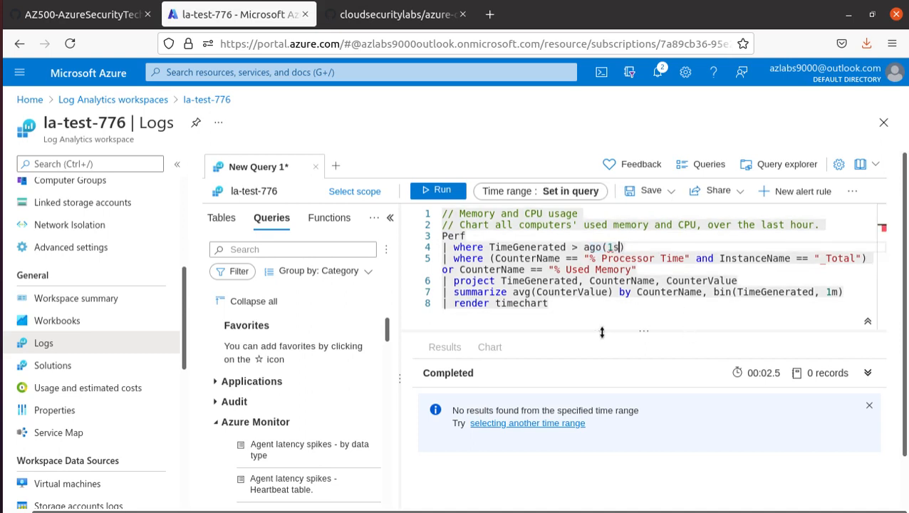
{"action": "left_click", "coordinate": [440, 192]}
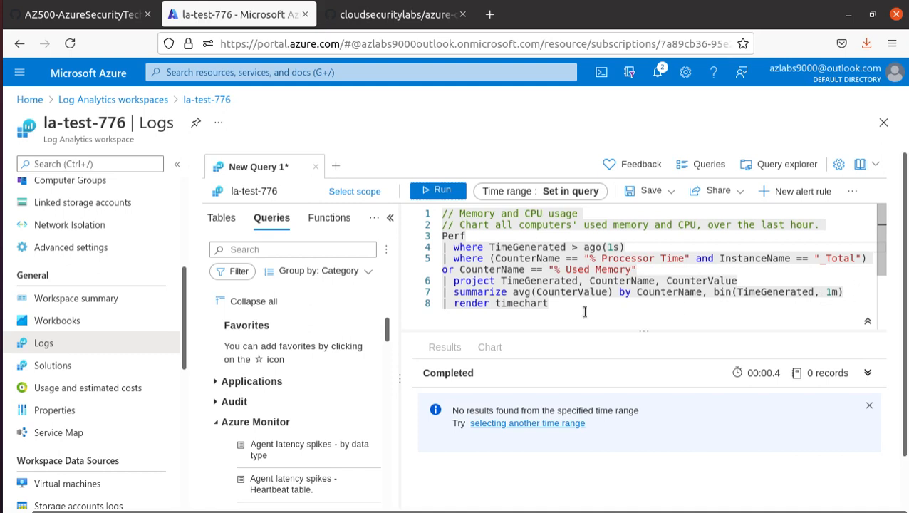
{"action": "left_click_drag", "start_coordinate": [550, 306], "coordinate": [447, 304]}
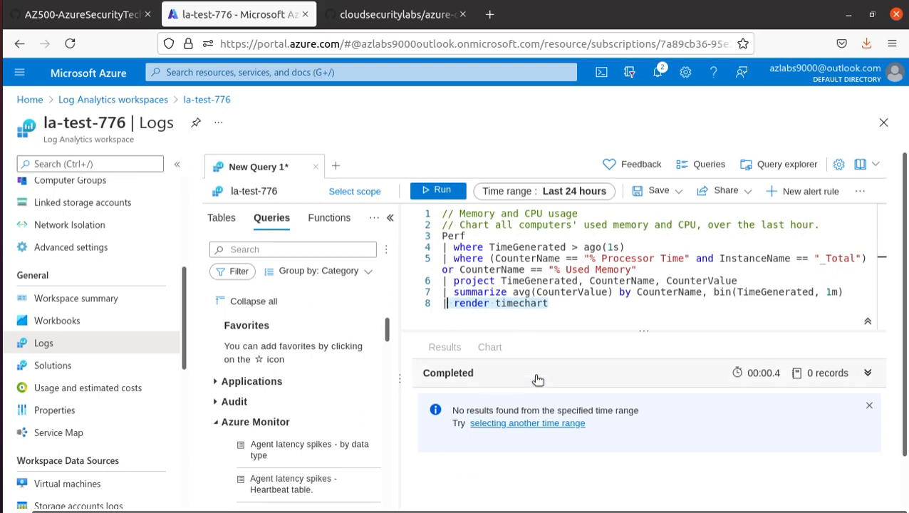
Rerun the query with the Last hour time range, then restore ago(1h) on line 4 and run again
{"action": "left_click", "coordinate": [566, 191]}
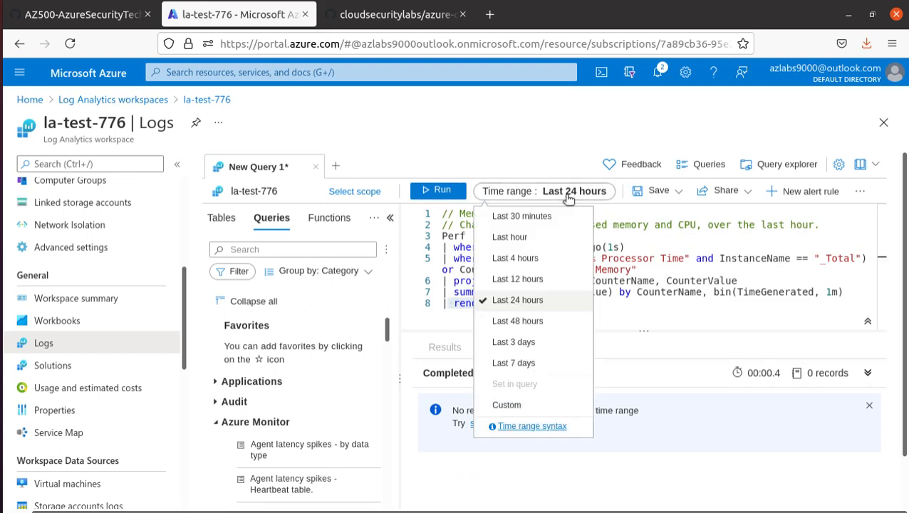
{"action": "left_click", "coordinate": [511, 238]}
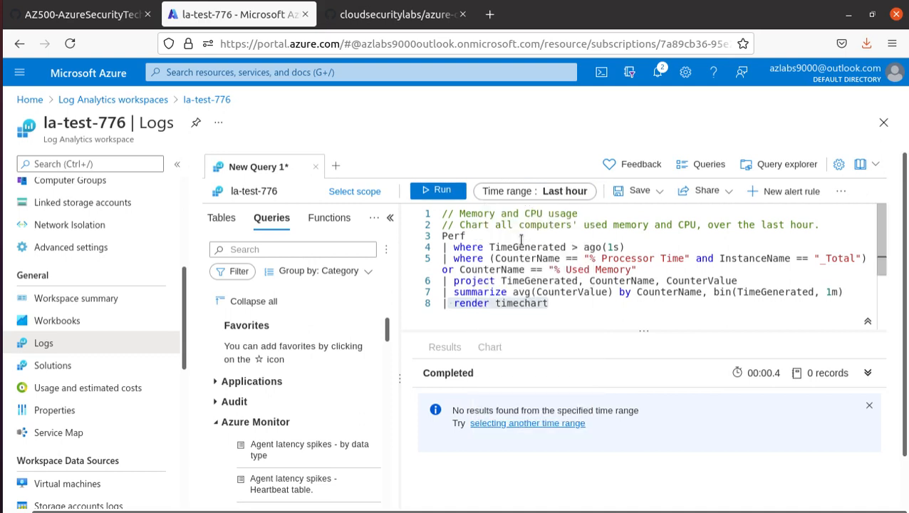
{"action": "left_click", "coordinate": [438, 192]}
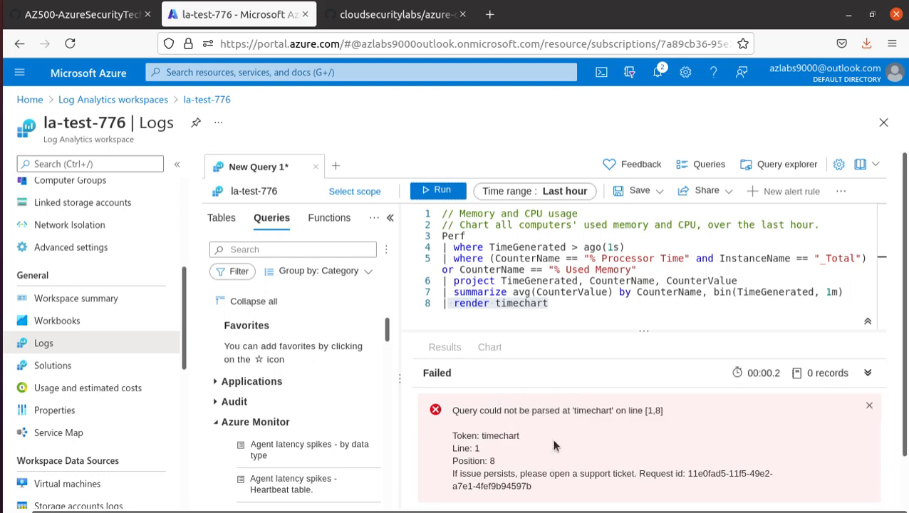
{"action": "left_click", "coordinate": [616, 247]}
{"action": "key", "text": "BackSpace"}
{"action": "type", "text": "h"}
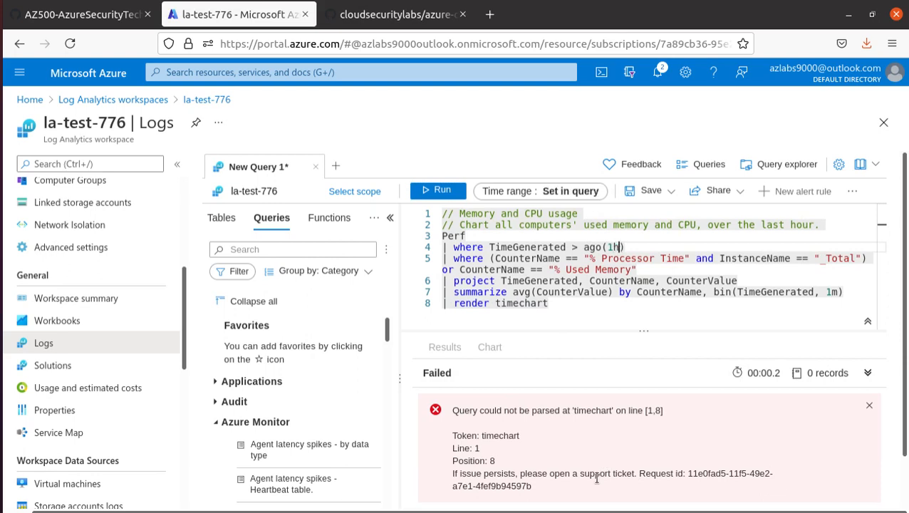
{"action": "left_click", "coordinate": [438, 191]}
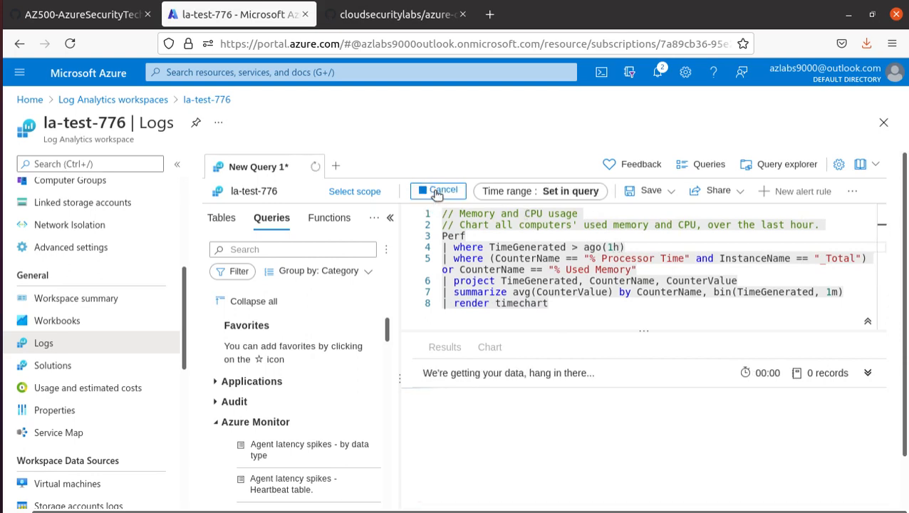
Rerun the query over the Last 30 minutes, then go back to the lab instructions
{"action": "left_click", "coordinate": [505, 198]}
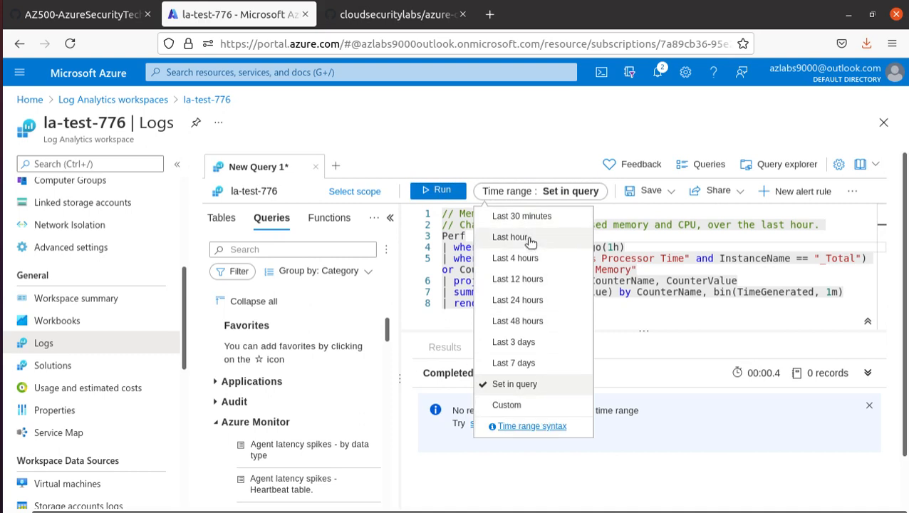
{"action": "left_click", "coordinate": [526, 220]}
{"action": "left_click", "coordinate": [432, 196]}
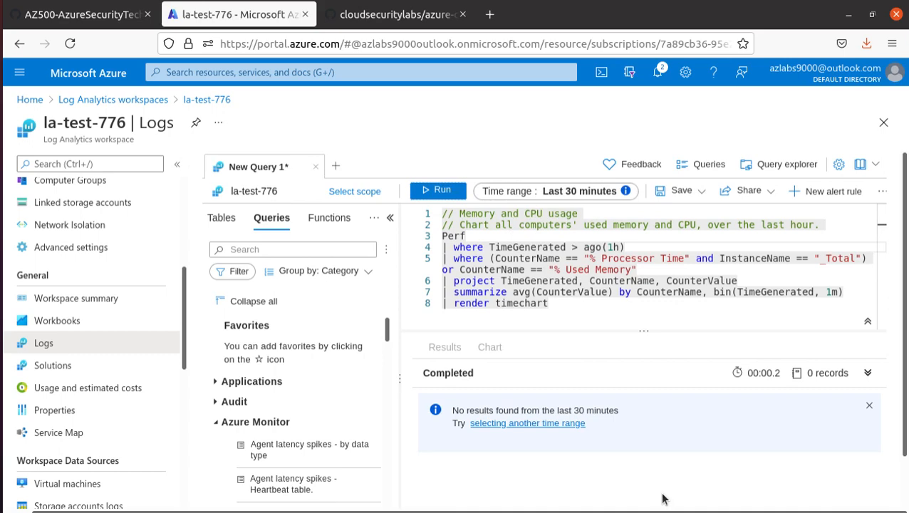
{"action": "left_click", "coordinate": [97, 16]}
Read the lab's notes on the Kusto query language and on data possibly not existing yet
{"action": "scroll", "coordinate": [292, 367], "scroll_direction": "down", "scroll_amount": 3}
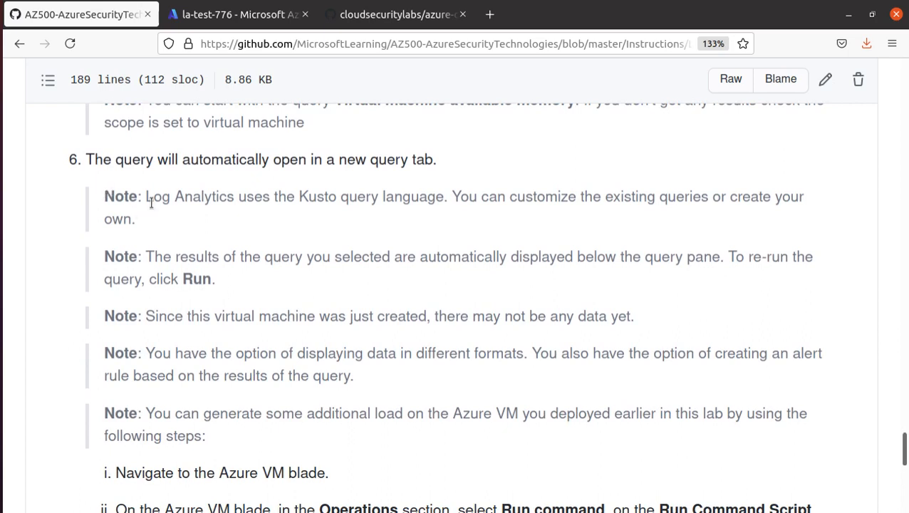
{"action": "left_click_drag", "start_coordinate": [148, 196], "coordinate": [443, 199]}
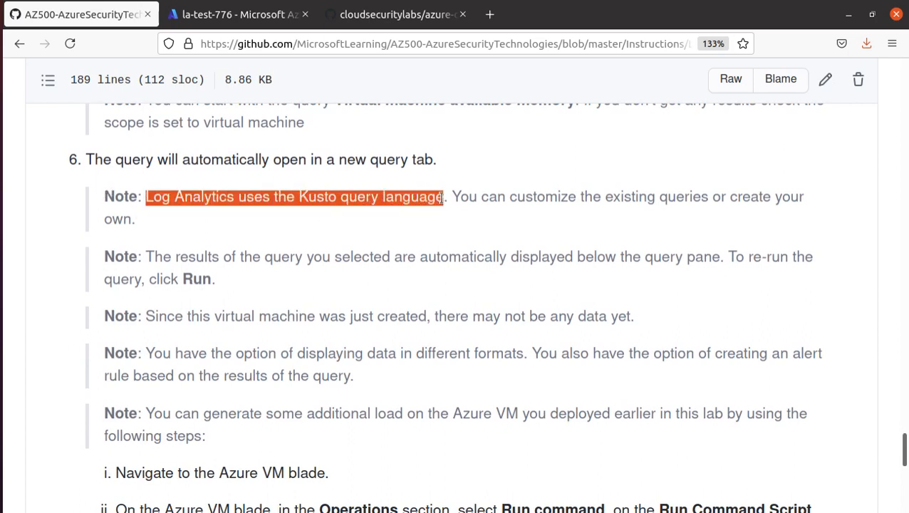
{"action": "scroll", "coordinate": [392, 305], "scroll_direction": "down", "scroll_amount": 1}
{"action": "left_click_drag", "start_coordinate": [148, 203], "coordinate": [717, 206]}
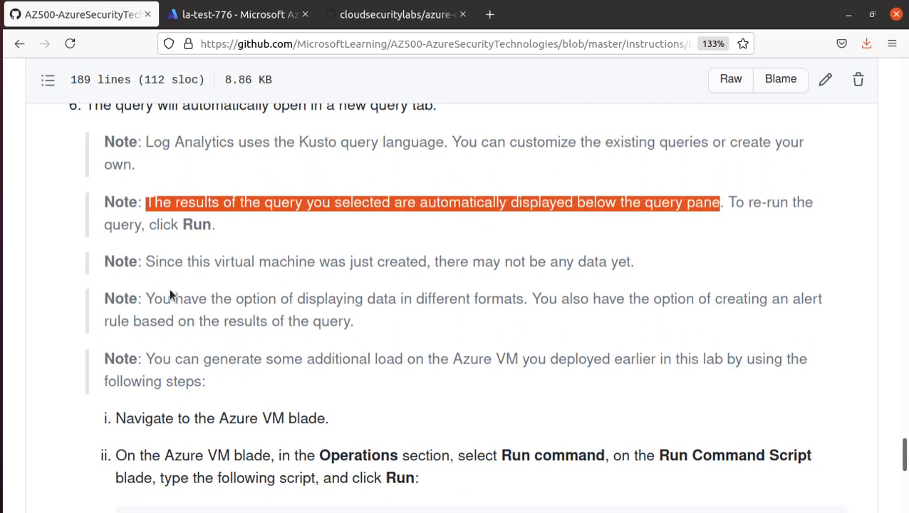
{"action": "scroll", "coordinate": [208, 240], "scroll_direction": "down", "scroll_amount": 3}
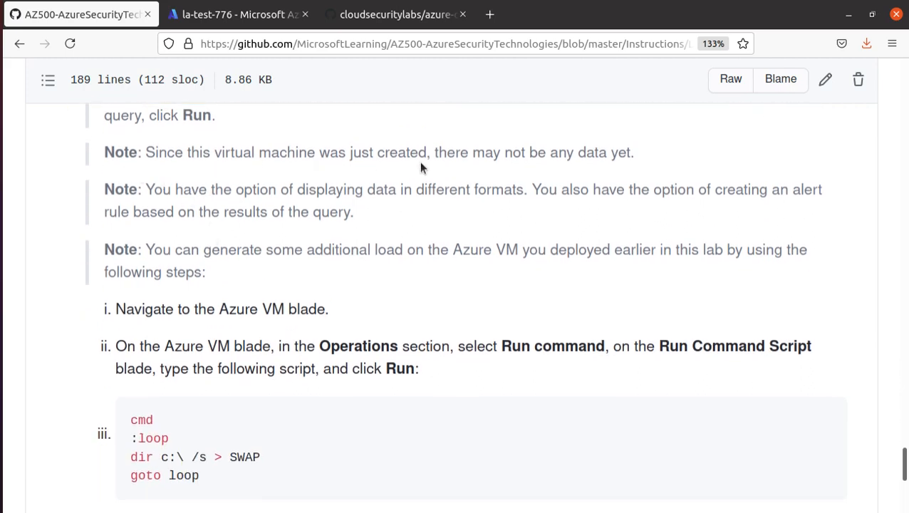
{"action": "left_click_drag", "start_coordinate": [434, 159], "coordinate": [648, 179]}
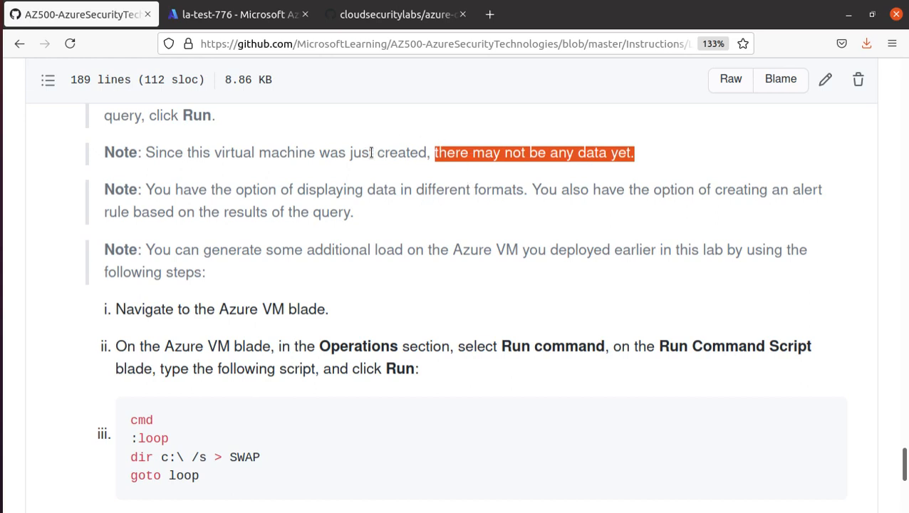
Review the data-format note and the Azure VM blade load step, then return to the la-test-776 Logs tab
{"action": "scroll", "coordinate": [25, 320], "scroll_direction": "down", "scroll_amount": 2}
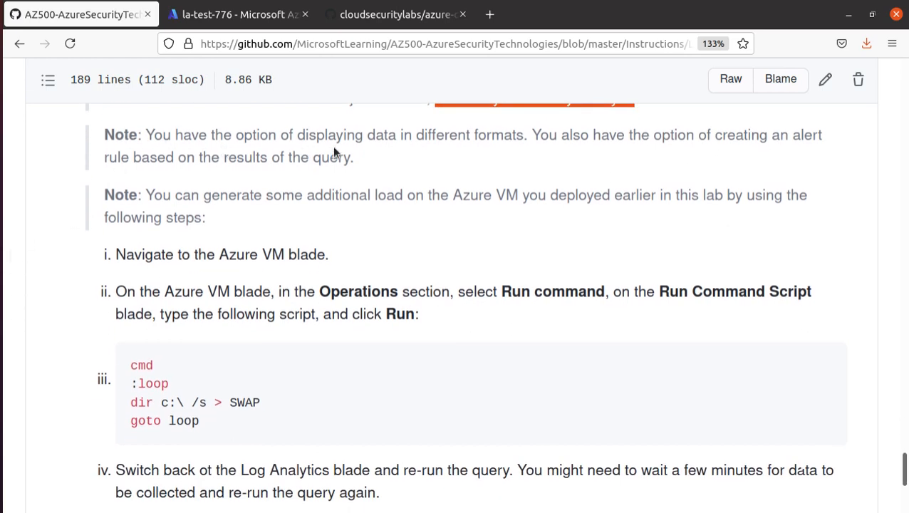
{"action": "left_click_drag", "start_coordinate": [531, 137], "coordinate": [68, 108]}
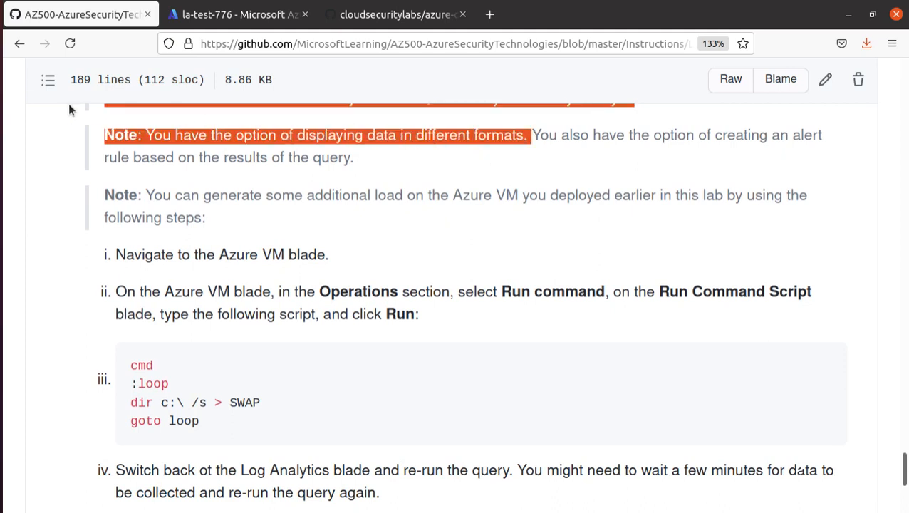
{"action": "left_click", "coordinate": [590, 187]}
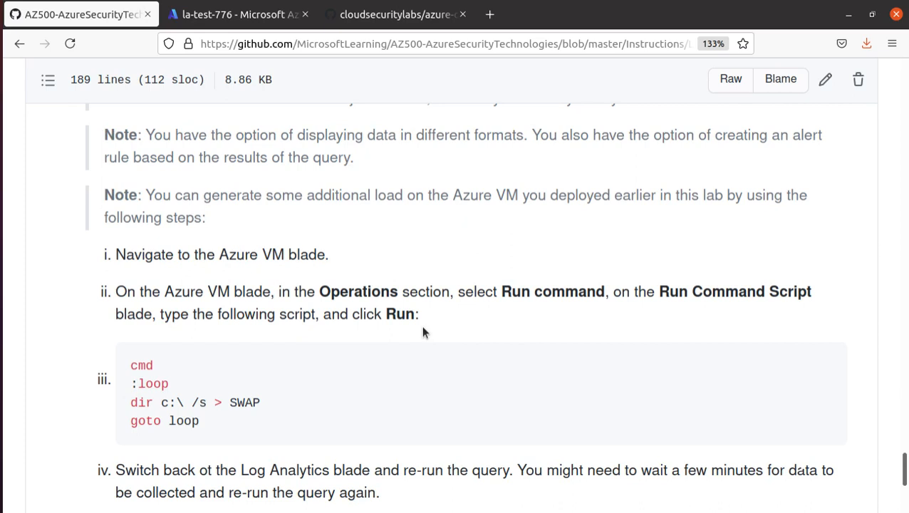
{"action": "scroll", "coordinate": [384, 324], "scroll_direction": "down", "scroll_amount": 1}
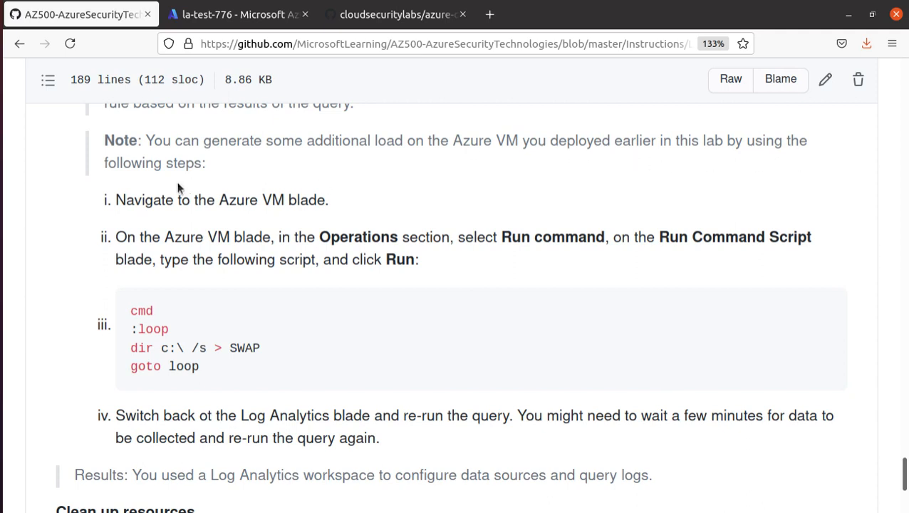
{"action": "scroll", "coordinate": [335, 271], "scroll_direction": "down", "scroll_amount": 1}
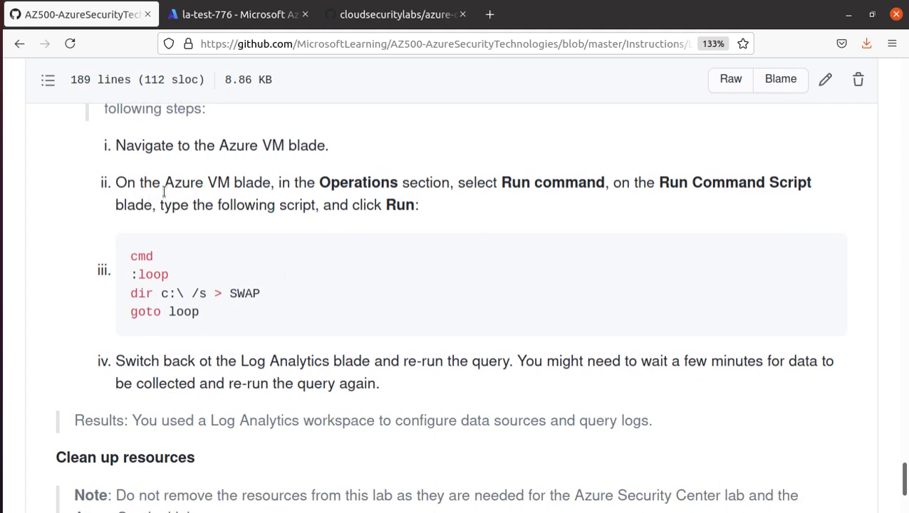
{"action": "left_click_drag", "start_coordinate": [174, 183], "coordinate": [267, 180]}
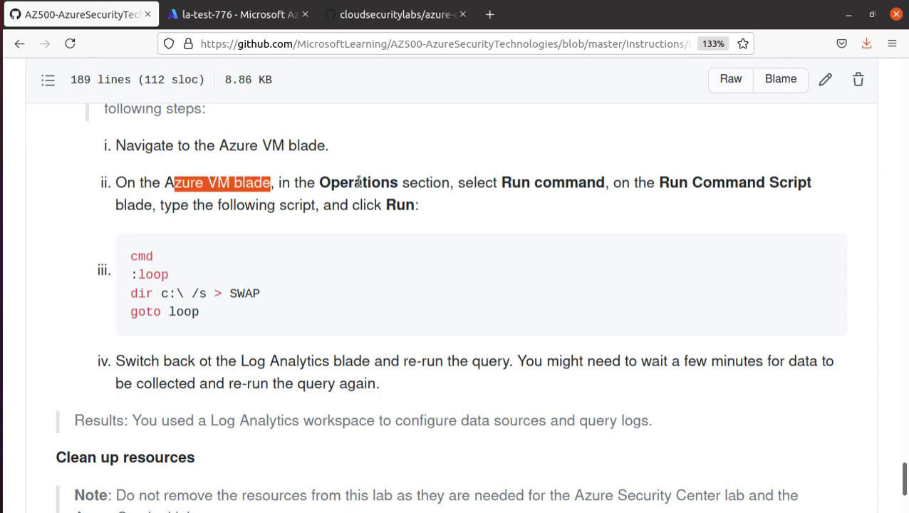
{"action": "left_click", "coordinate": [587, 191]}
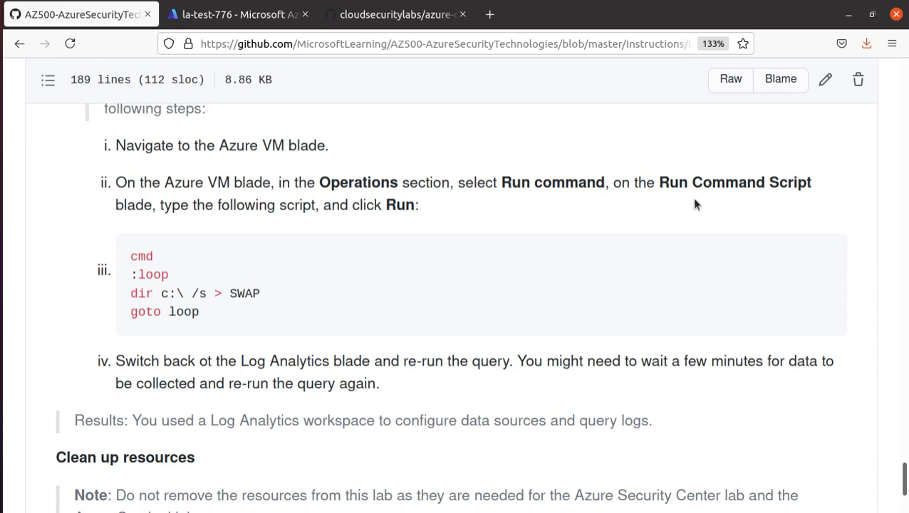
{"action": "left_click", "coordinate": [225, 17]}
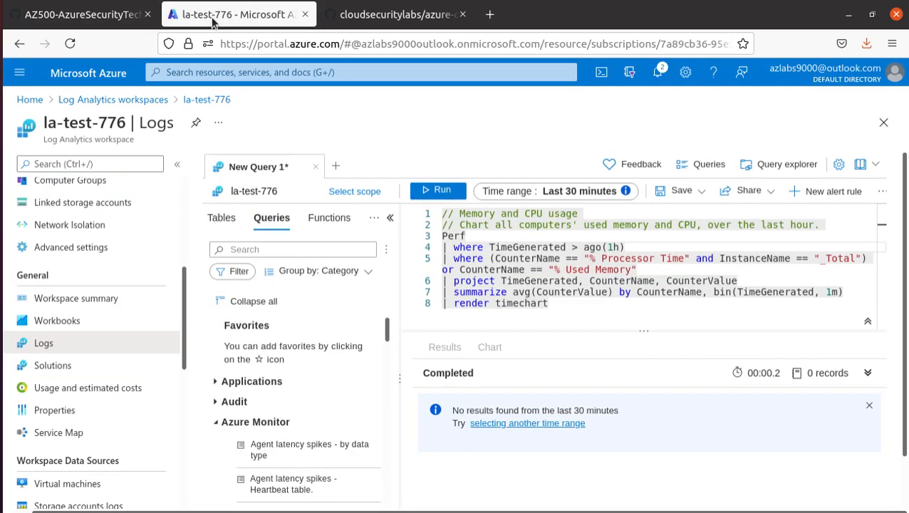
Discard the unsaved query, open myVM from Home's recent resources, and reach its Run command page
{"action": "left_click", "coordinate": [29, 100]}
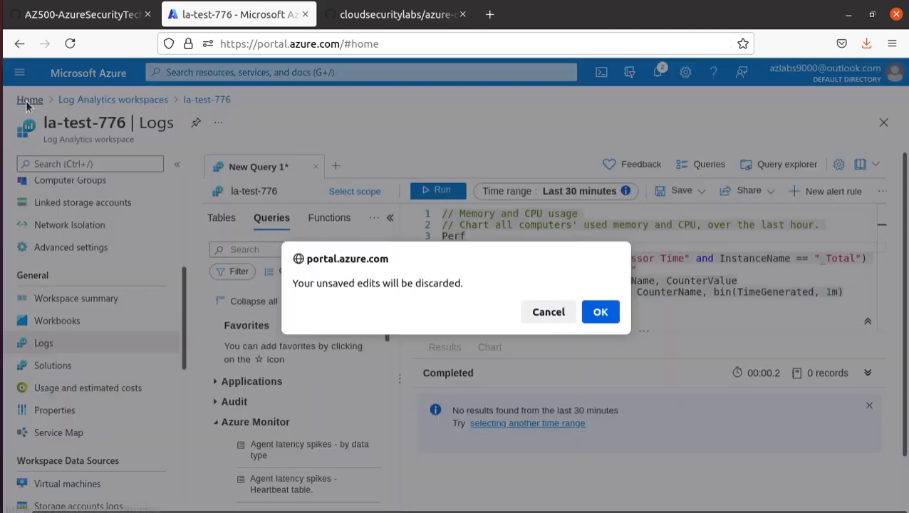
{"action": "left_click", "coordinate": [598, 313]}
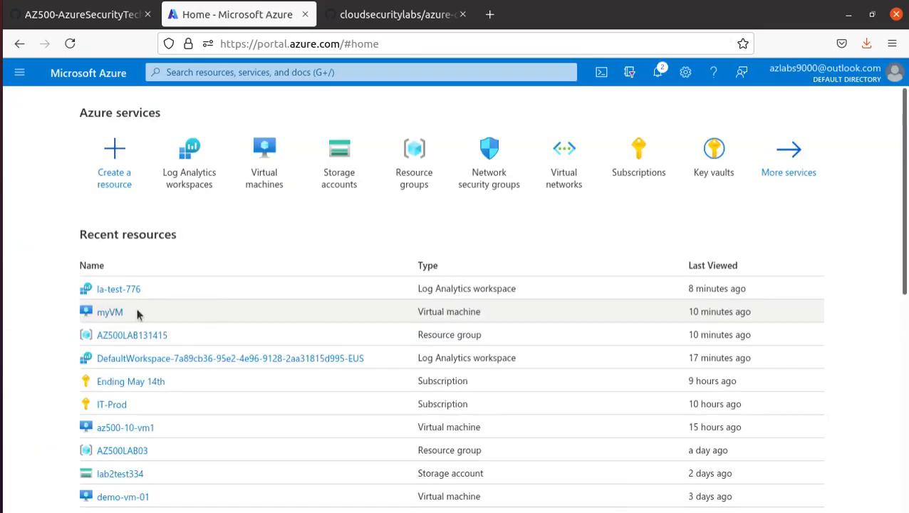
{"action": "left_click", "coordinate": [117, 314]}
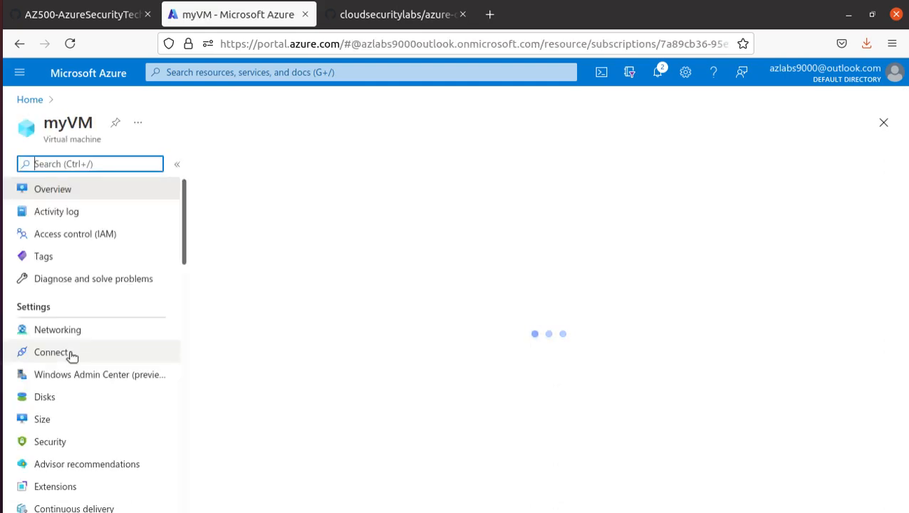
{"action": "type", "text": "run"}
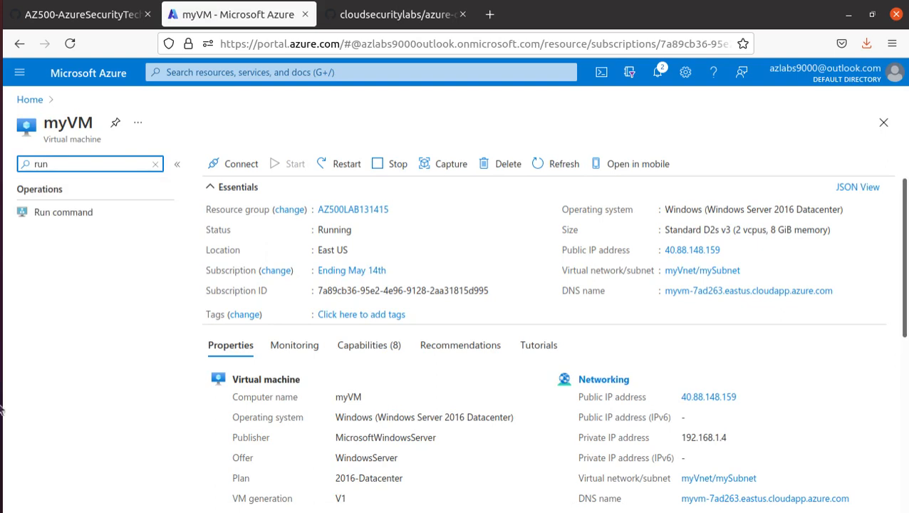
{"action": "left_click", "coordinate": [60, 209]}
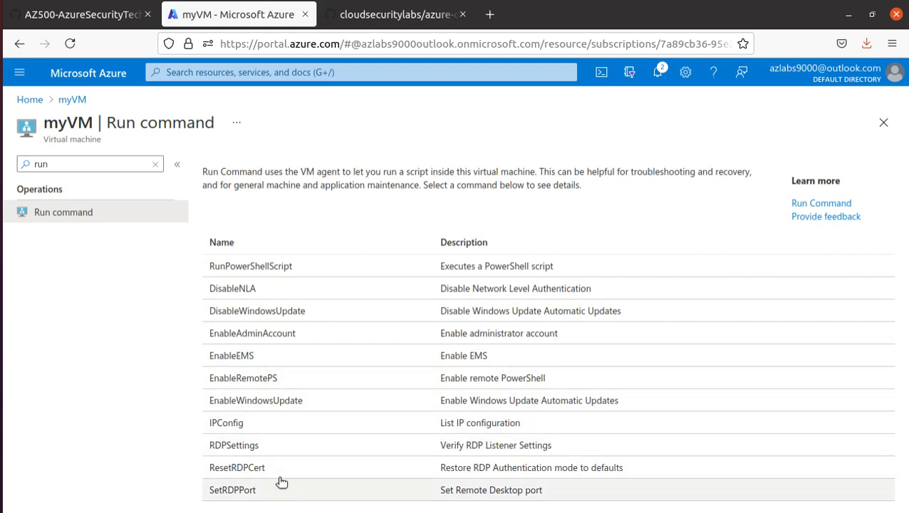
{"action": "left_click", "coordinate": [81, 14]}
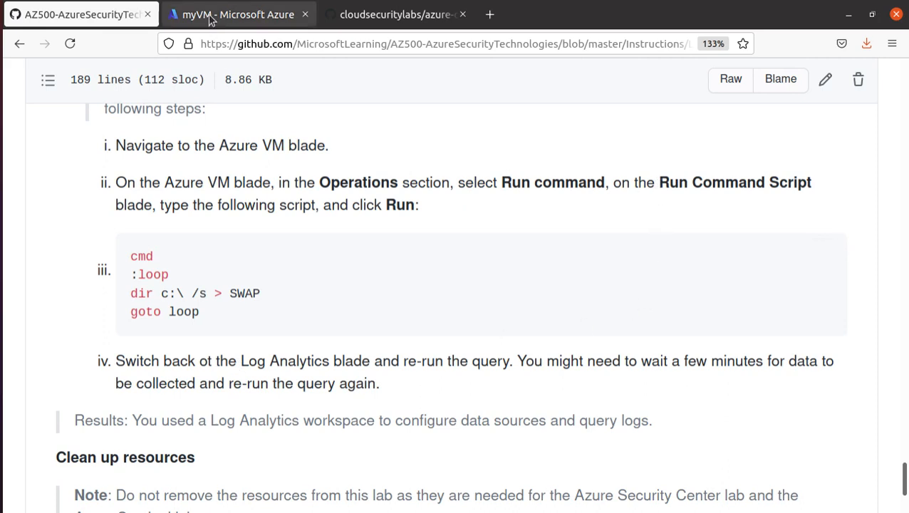
{"action": "left_click", "coordinate": [182, 14]}
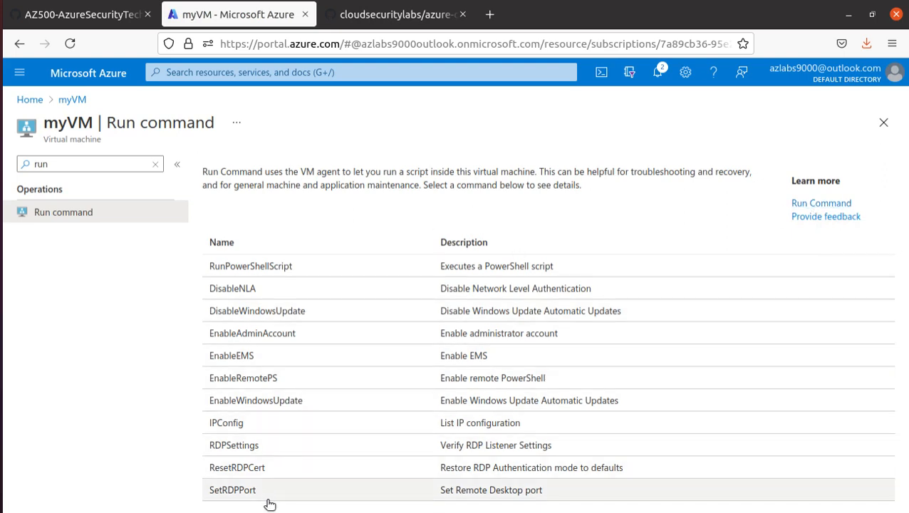
Open myVM's RunPowerShellScript blade and copy the lab's four-line load-generating script from GitHub
{"action": "left_click", "coordinate": [279, 269]}
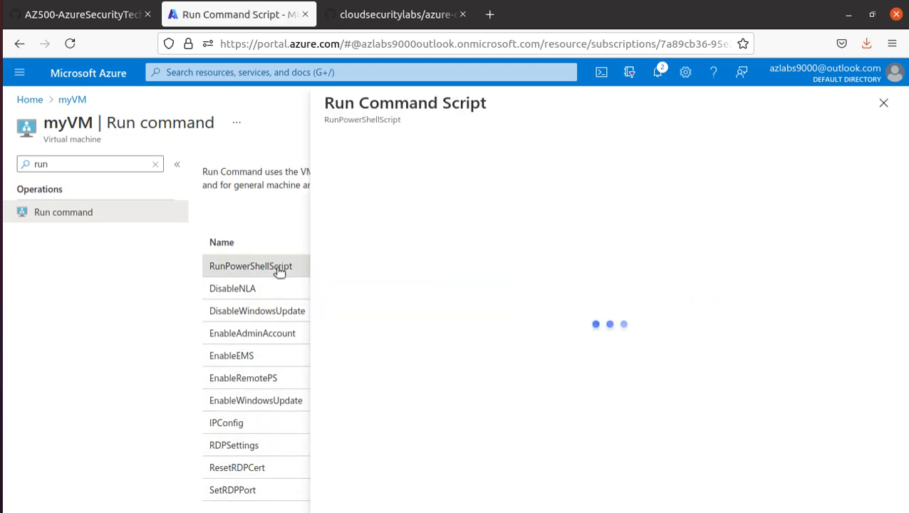
{"action": "left_click", "coordinate": [81, 13]}
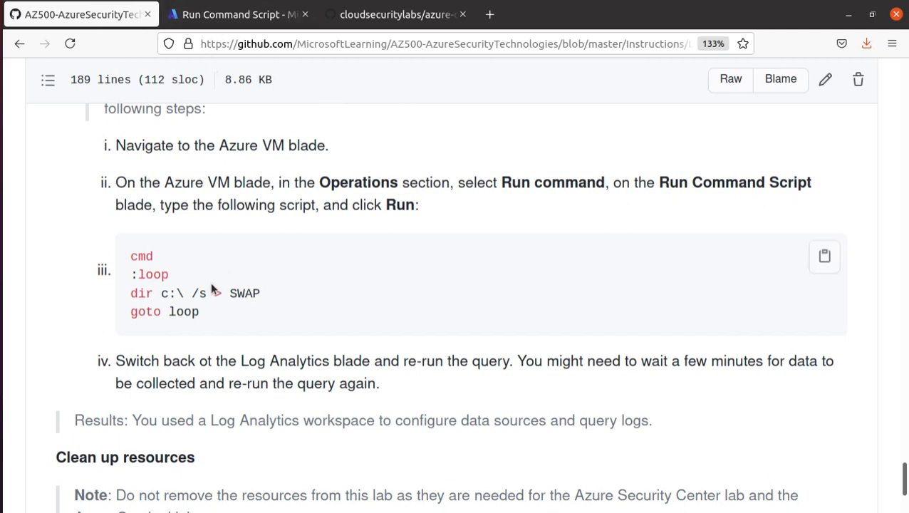
{"action": "left_click_drag", "start_coordinate": [216, 323], "coordinate": [129, 254]}
{"action": "right_click", "coordinate": [176, 259]}
{"action": "left_click", "coordinate": [188, 271]}
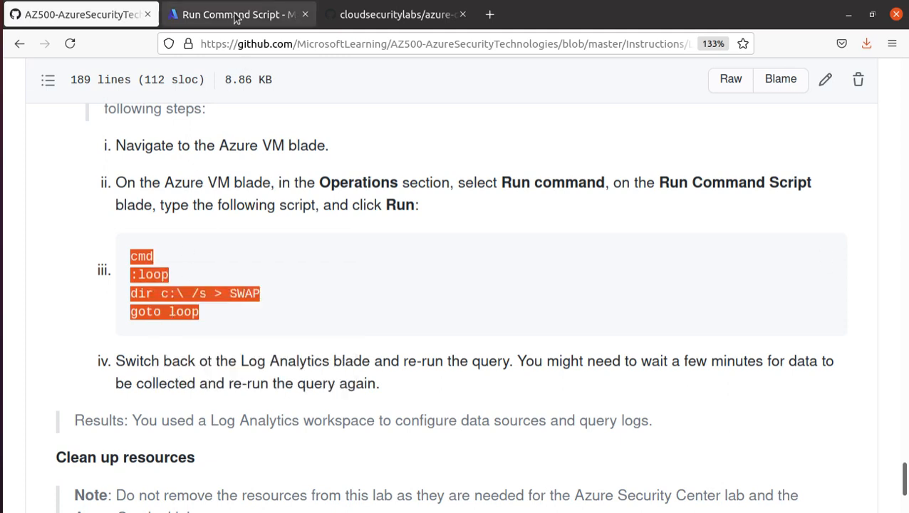
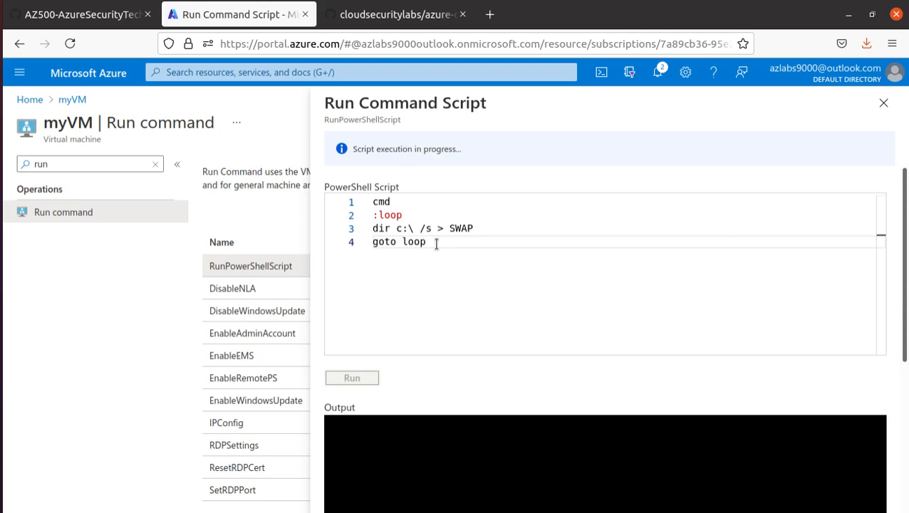
Check the lab's step on re-running the Log Analytics query, then return to myVM's load script
{"action": "left_click", "coordinate": [74, 22]}
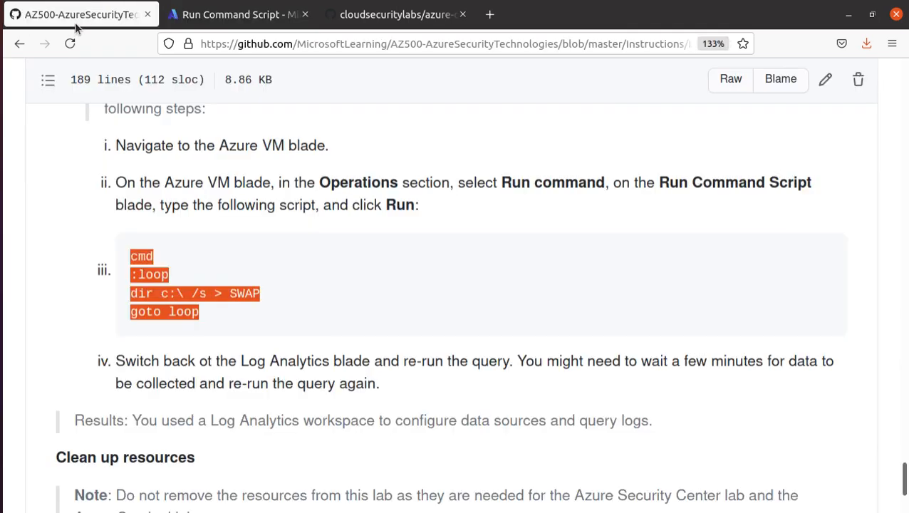
{"action": "left_click_drag", "start_coordinate": [116, 307], "coordinate": [508, 312]}
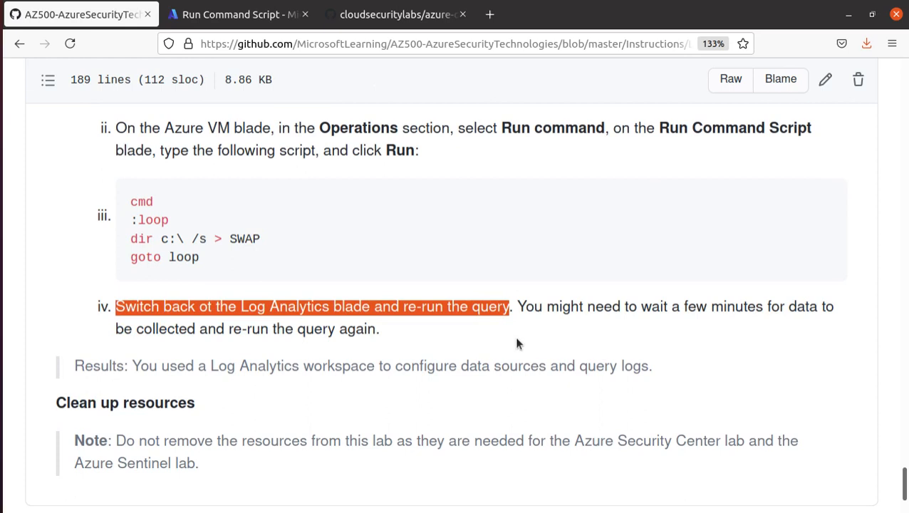
{"action": "left_click", "coordinate": [258, 16]}
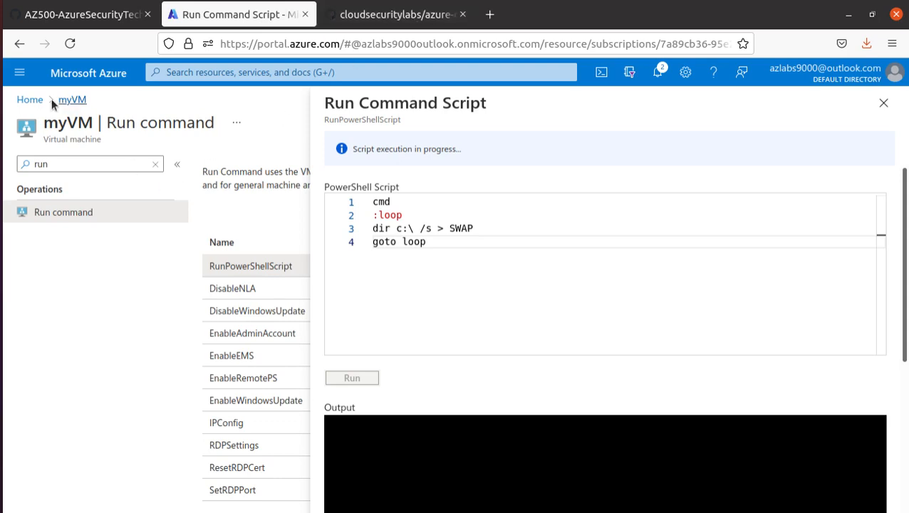
Open the portal home in a new tab and go to the la-test-776 Log Analytics workspace
{"action": "right_click", "coordinate": [32, 100]}
{"action": "left_click", "coordinate": [106, 109]}
{"action": "left_click", "coordinate": [382, 16]}
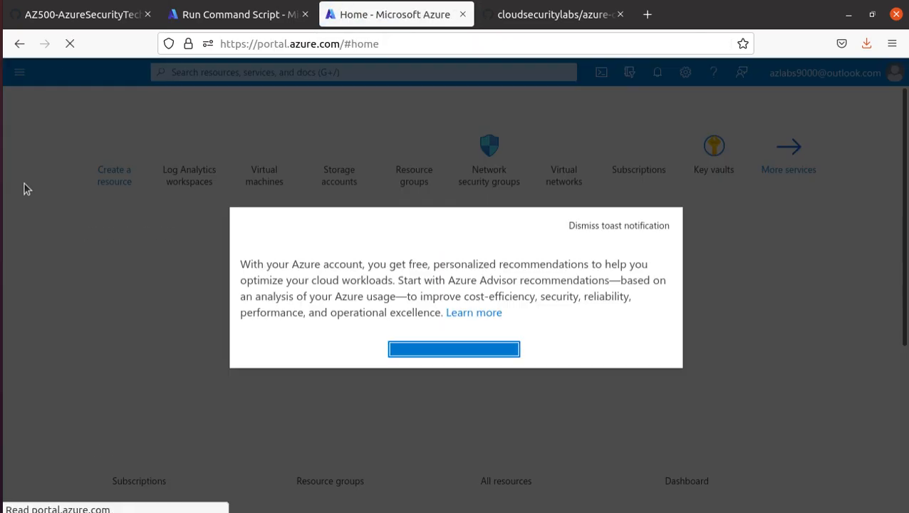
{"action": "left_click", "coordinate": [665, 115]}
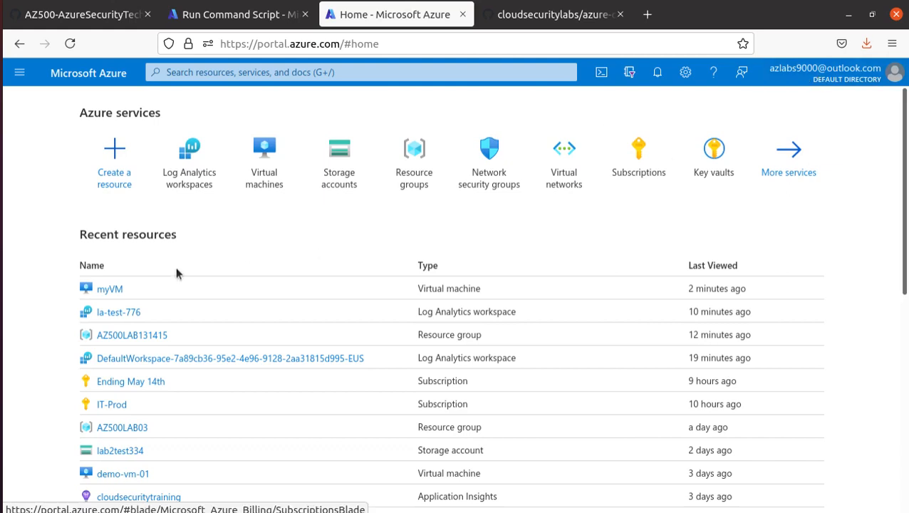
{"action": "left_click", "coordinate": [187, 179]}
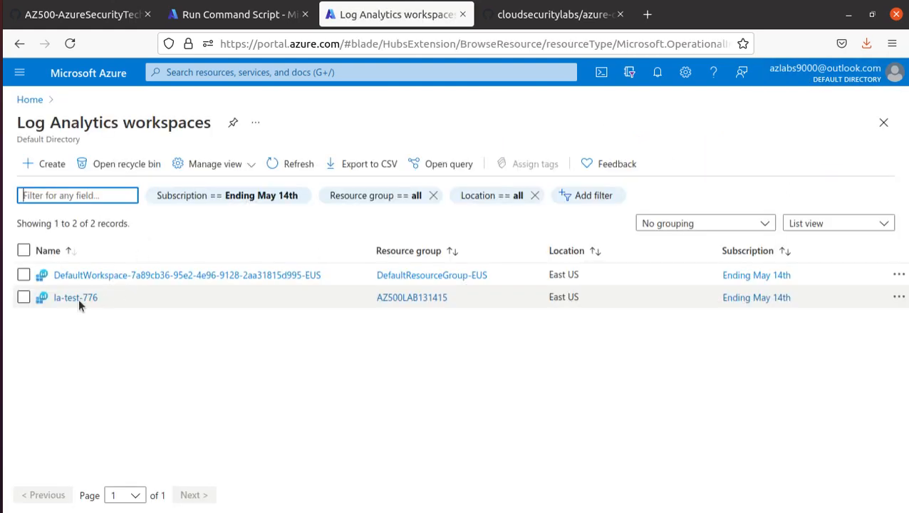
{"action": "left_click", "coordinate": [69, 298]}
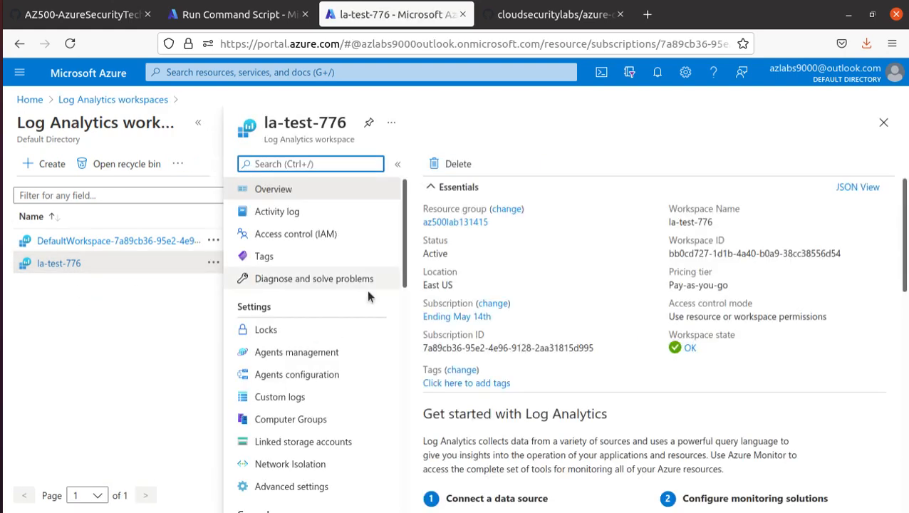
In la-test-776 Logs, find the CPU example query and run Memory and CPU usage twice
{"action": "scroll", "coordinate": [353, 276], "scroll_direction": "down", "scroll_amount": 2}
{"action": "scroll", "coordinate": [353, 277], "scroll_direction": "down", "scroll_amount": 3}
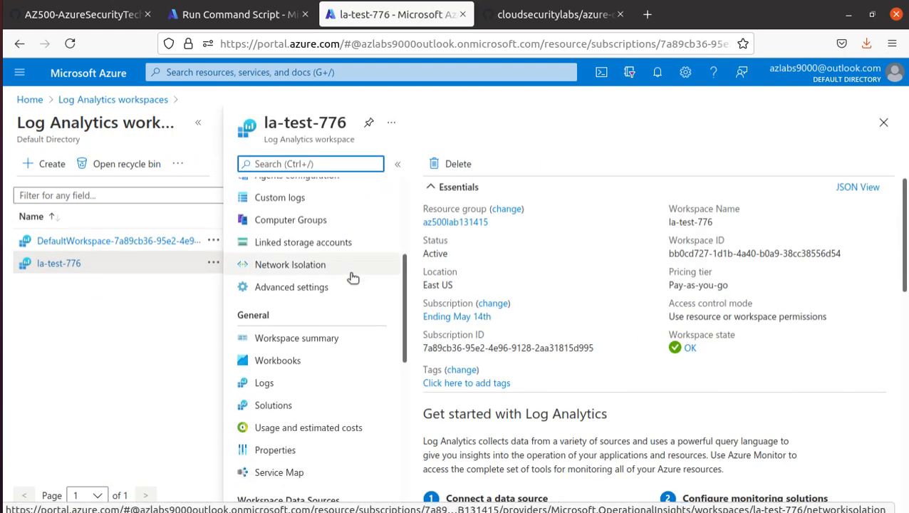
{"action": "left_click", "coordinate": [324, 383]}
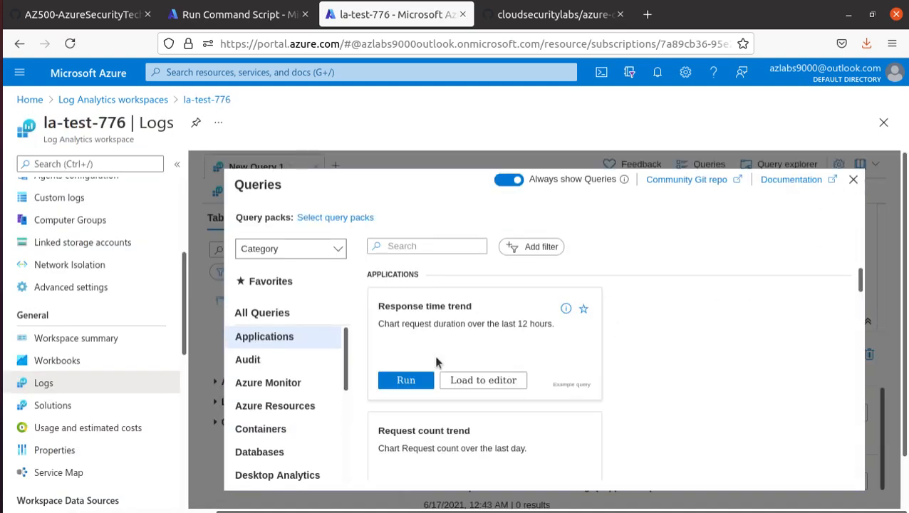
{"action": "scroll", "coordinate": [456, 370], "scroll_direction": "down", "scroll_amount": 2}
{"action": "scroll", "coordinate": [481, 399], "scroll_direction": "down", "scroll_amount": 3}
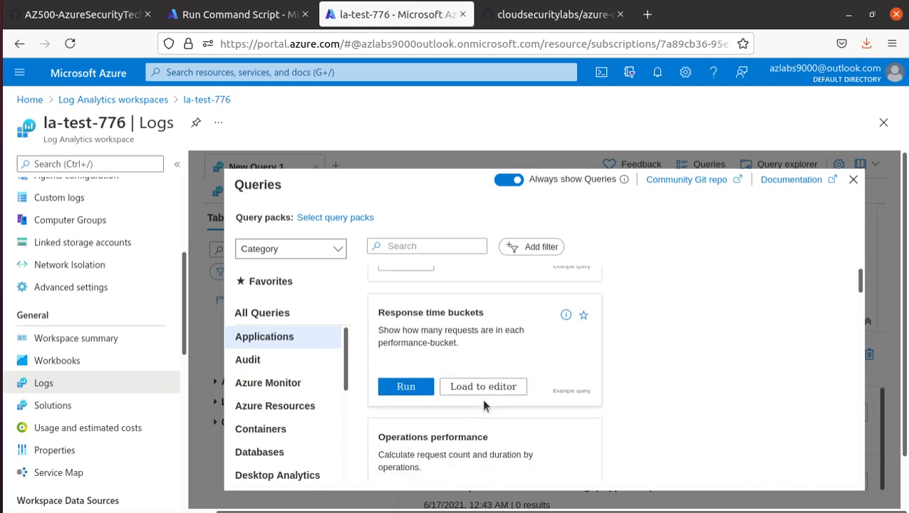
{"action": "left_click", "coordinate": [414, 248]}
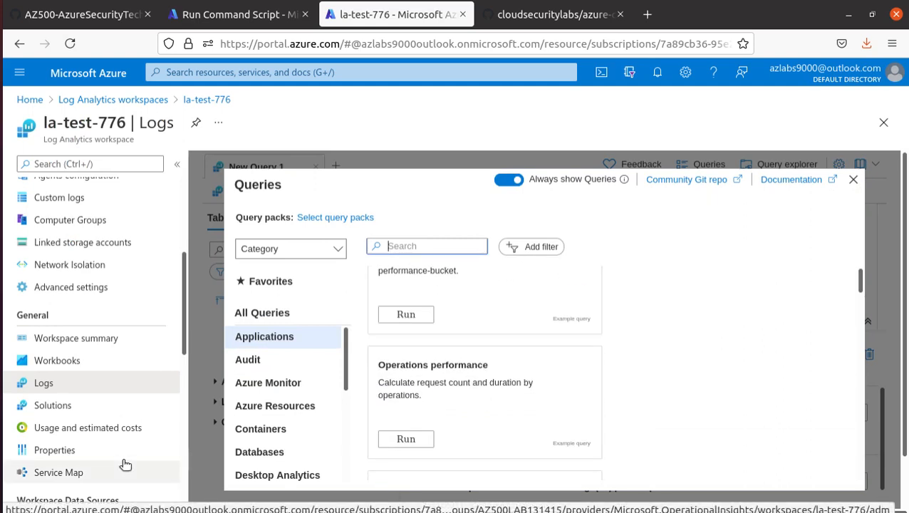
{"action": "type", "text": "cpu"}
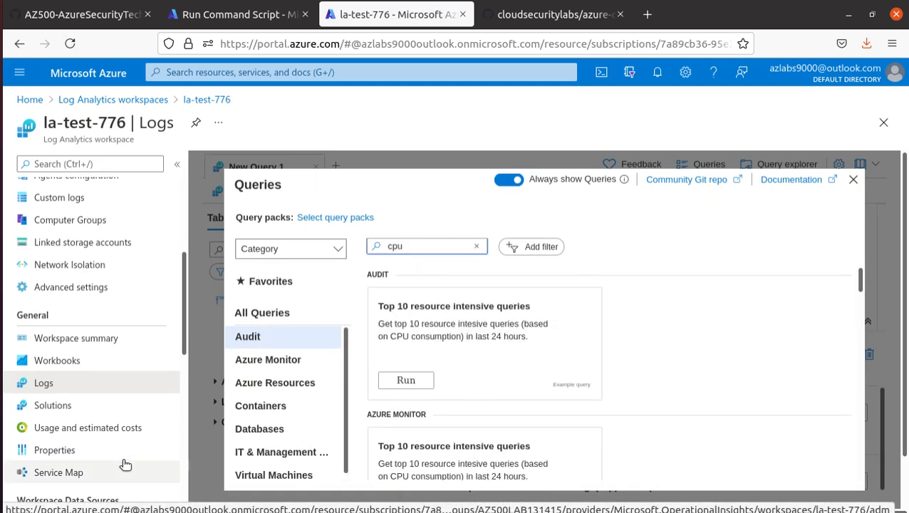
{"action": "scroll", "coordinate": [439, 352], "scroll_direction": "down", "scroll_amount": 3}
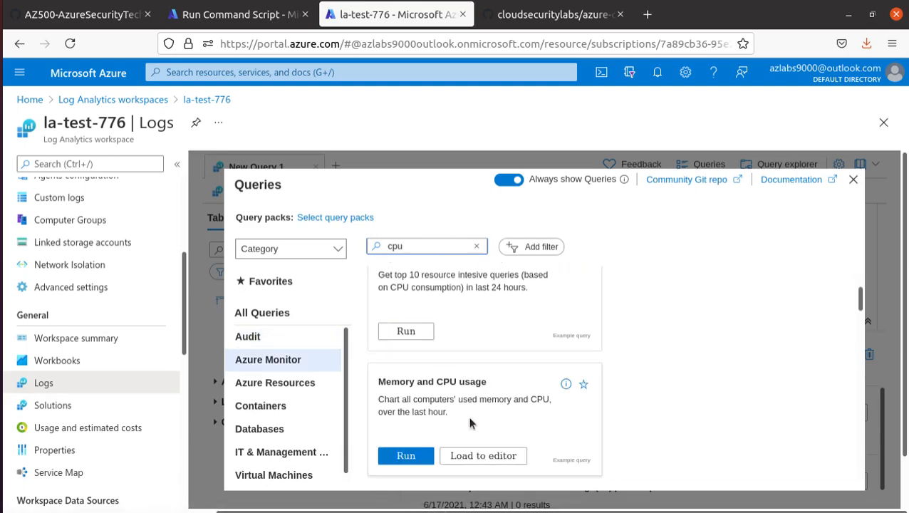
{"action": "left_click", "coordinate": [409, 459]}
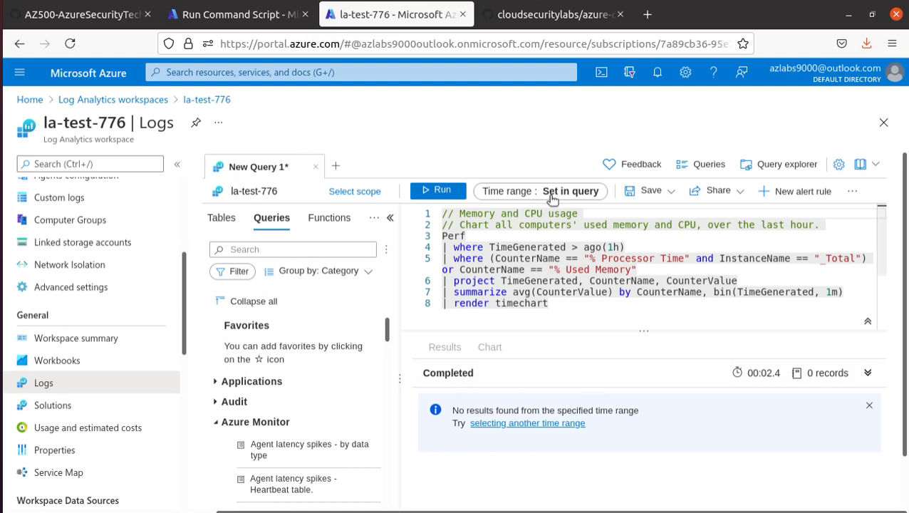
{"action": "left_click", "coordinate": [435, 191]}
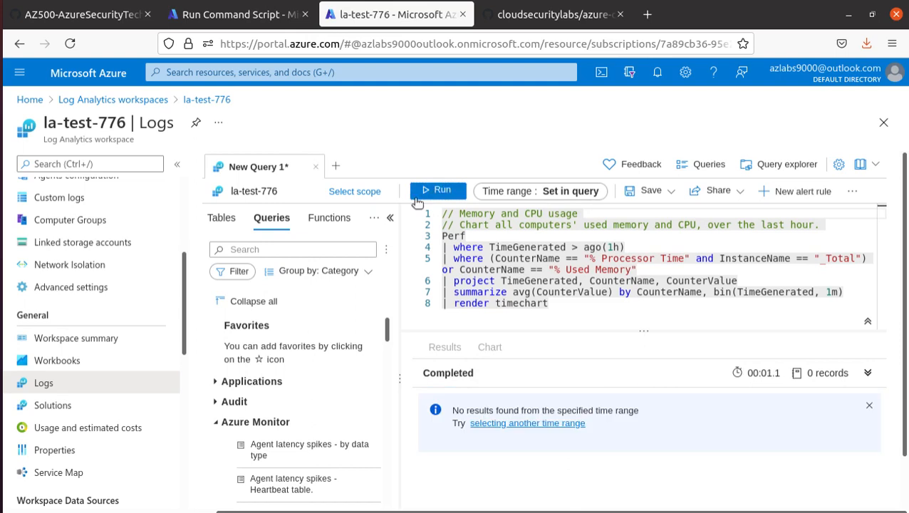
Check on the load script running on myVM, then go back to the GitHub lab instructions
{"action": "left_click", "coordinate": [242, 14]}
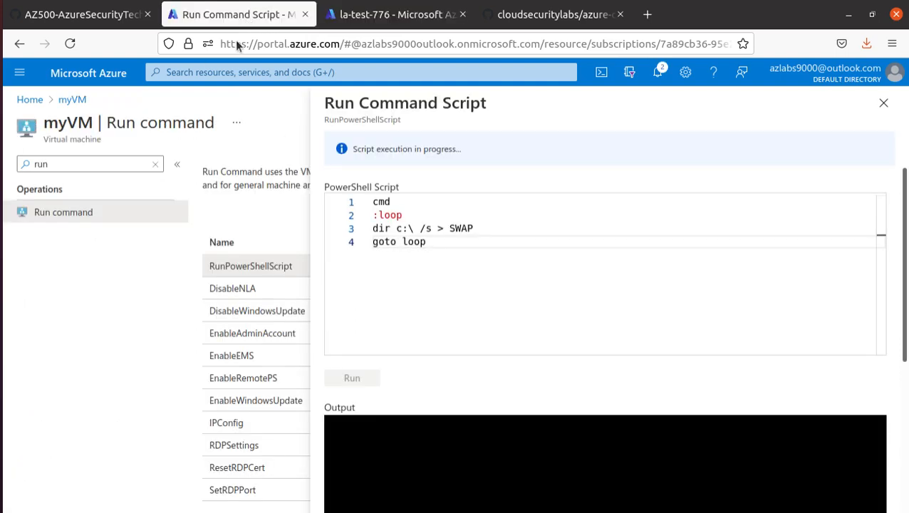
{"action": "scroll", "coordinate": [533, 436], "scroll_direction": "down", "scroll_amount": 3}
{"action": "scroll", "coordinate": [387, 168], "scroll_direction": "up", "scroll_amount": 3}
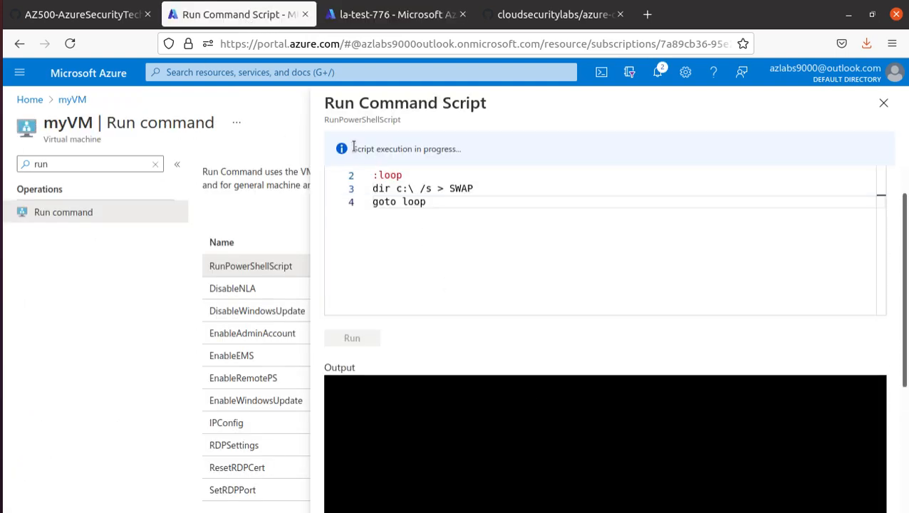
{"action": "left_click", "coordinate": [67, 16]}
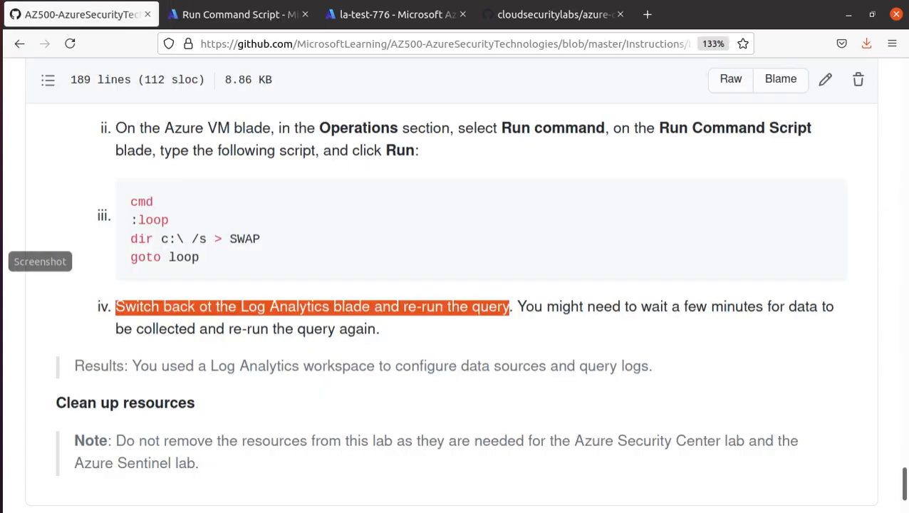
Highlight the lab's closing Results sentence, then return to the la-test-776 Logs query
{"action": "left_click_drag", "start_coordinate": [132, 365], "coordinate": [589, 386]}
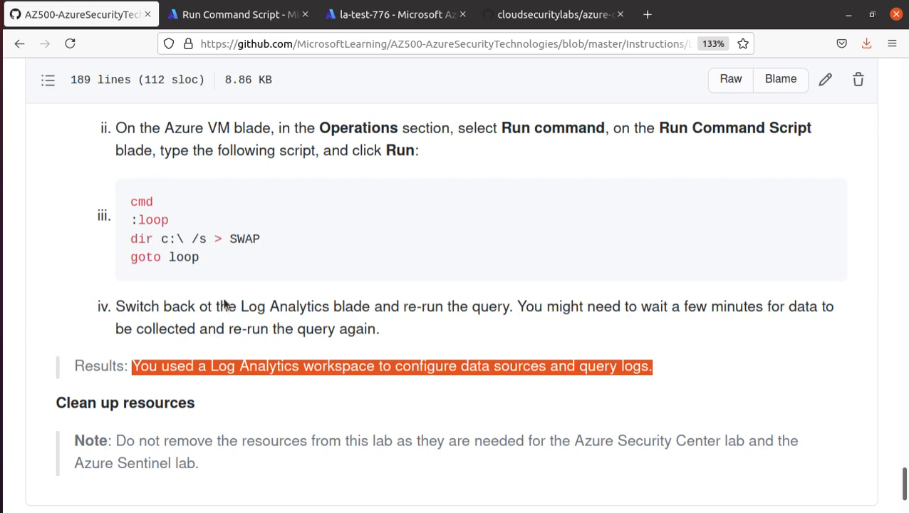
{"action": "left_click", "coordinate": [371, 14]}
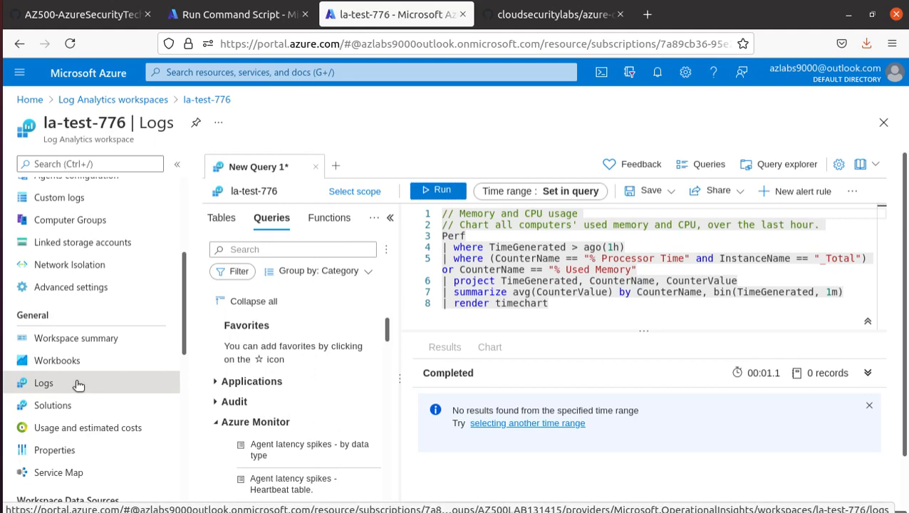
Re-run the Memory and CPU usage query and inspect the % Processor Time chart point at 193.639
{"action": "left_click", "coordinate": [443, 197]}
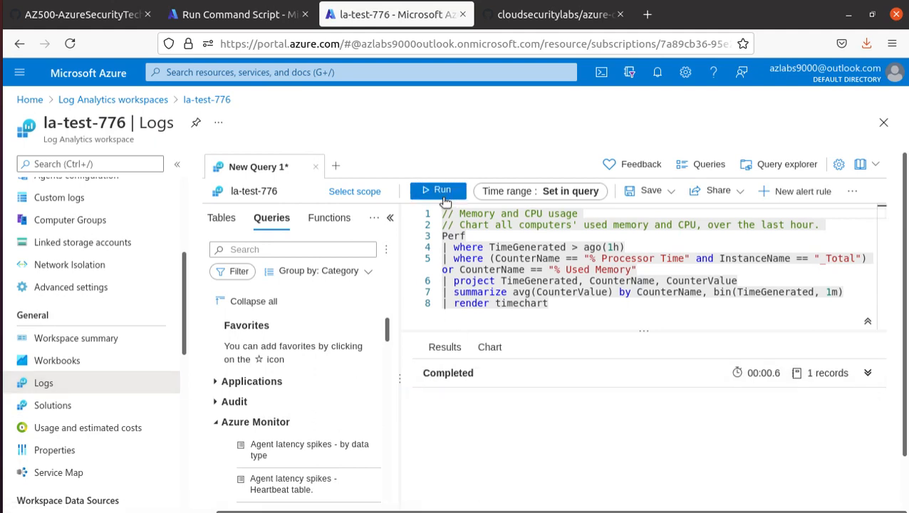
{"action": "mouse_move", "coordinate": [663, 440]}
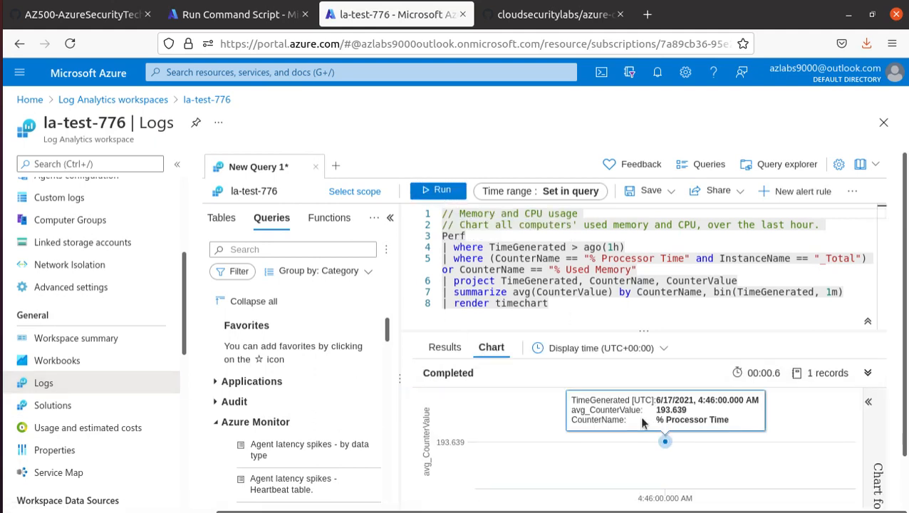
{"action": "scroll", "coordinate": [668, 445], "scroll_direction": "down", "scroll_amount": 1}
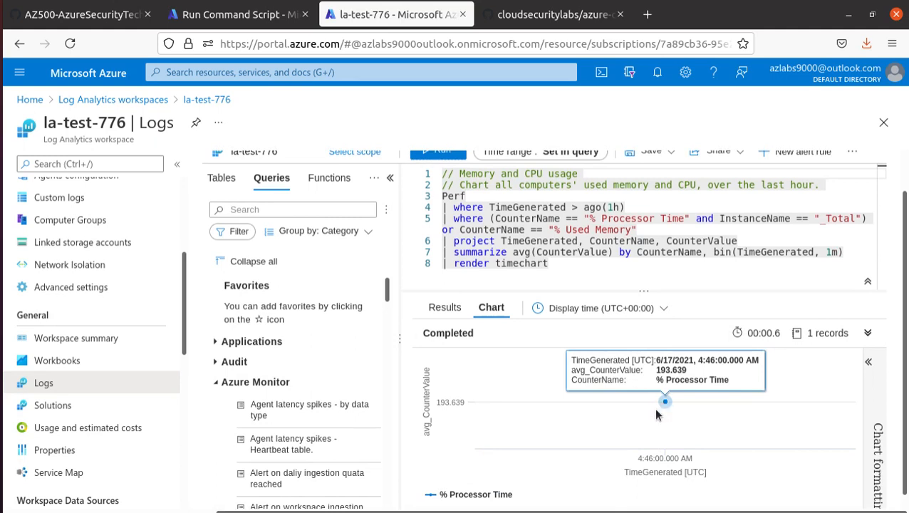
{"action": "scroll", "coordinate": [662, 404], "scroll_direction": "down", "scroll_amount": 1}
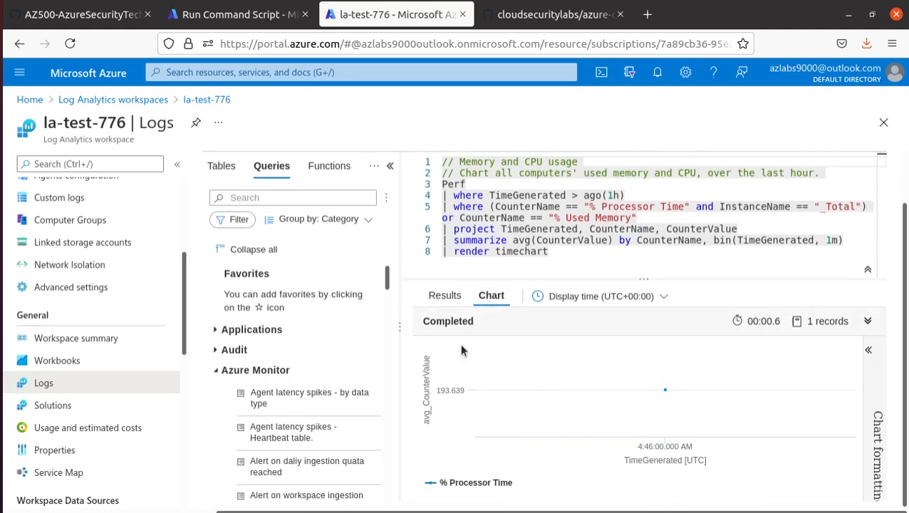
{"action": "mouse_move", "coordinate": [669, 392]}
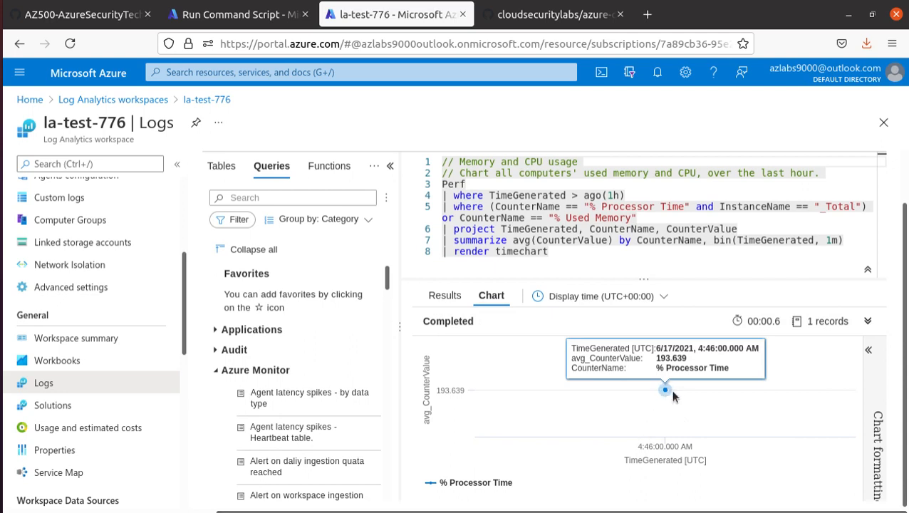
View the single-record output as a table, restore the timechart, then return to the lab instructions
{"action": "left_click", "coordinate": [436, 297]}
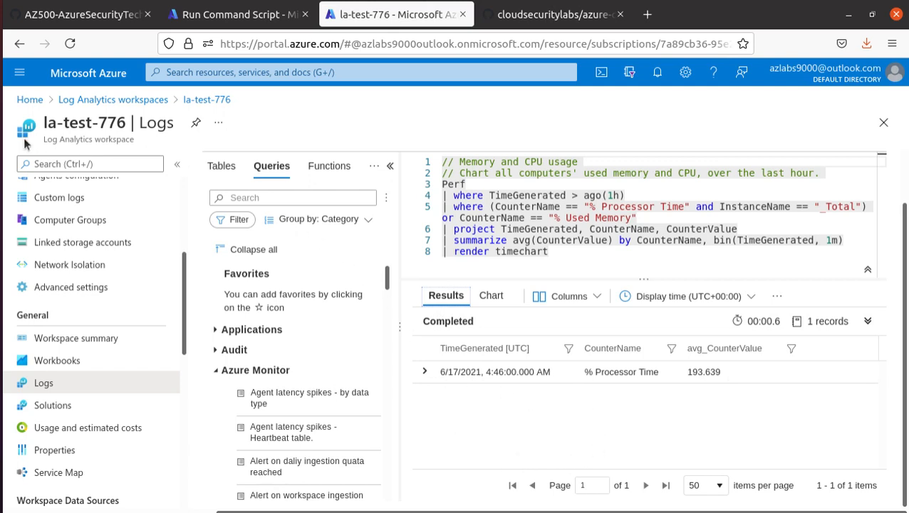
{"action": "left_click_drag", "start_coordinate": [134, 140], "coordinate": [43, 140]}
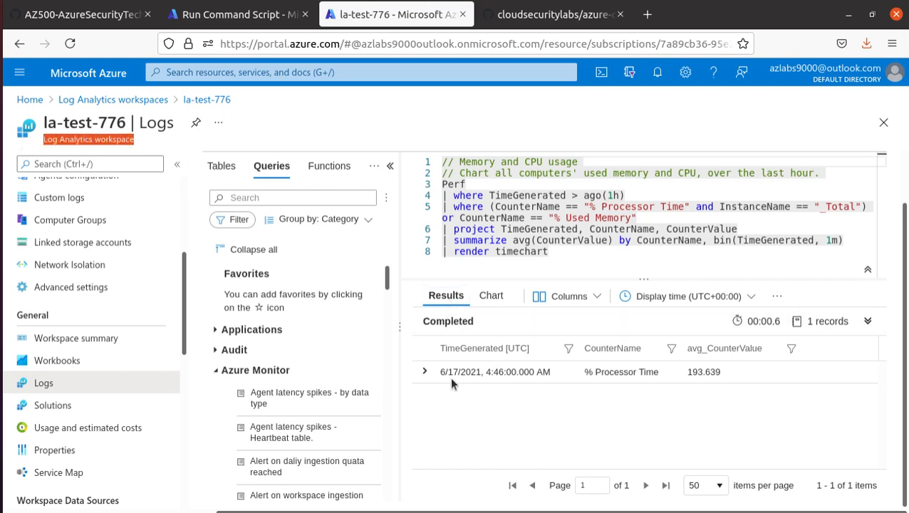
{"action": "left_click", "coordinate": [442, 300]}
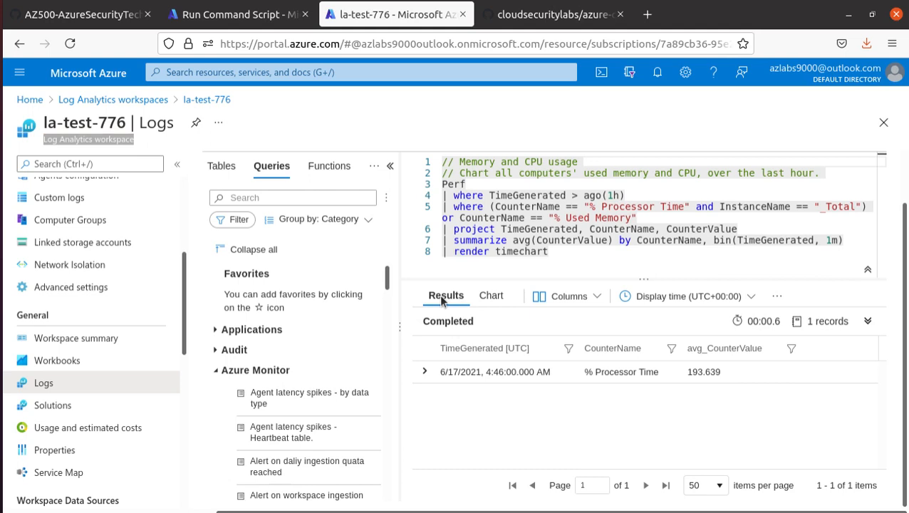
{"action": "left_click", "coordinate": [491, 298]}
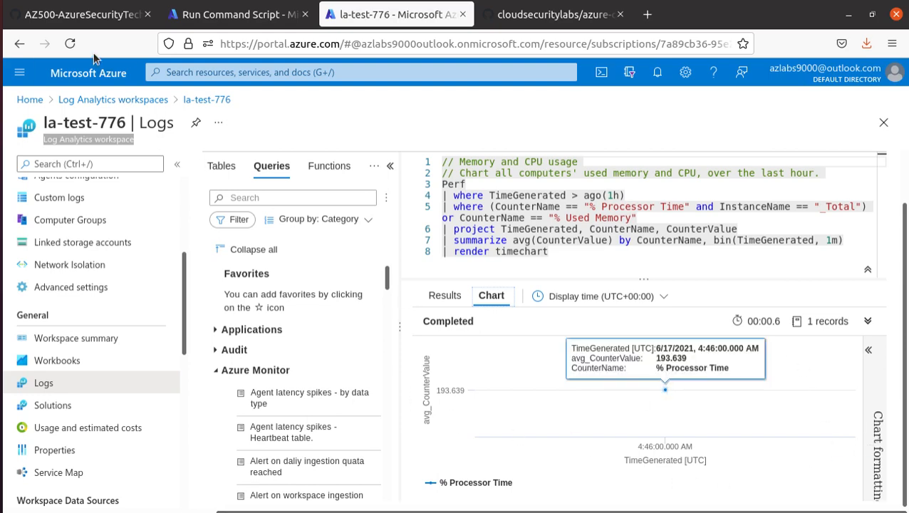
{"action": "left_click", "coordinate": [79, 14]}
Scroll up to the Cloud Shell setup steps creating resource group AZ500LAB131415 and the VM
{"action": "scroll", "coordinate": [345, 231], "scroll_direction": "down", "scroll_amount": 4}
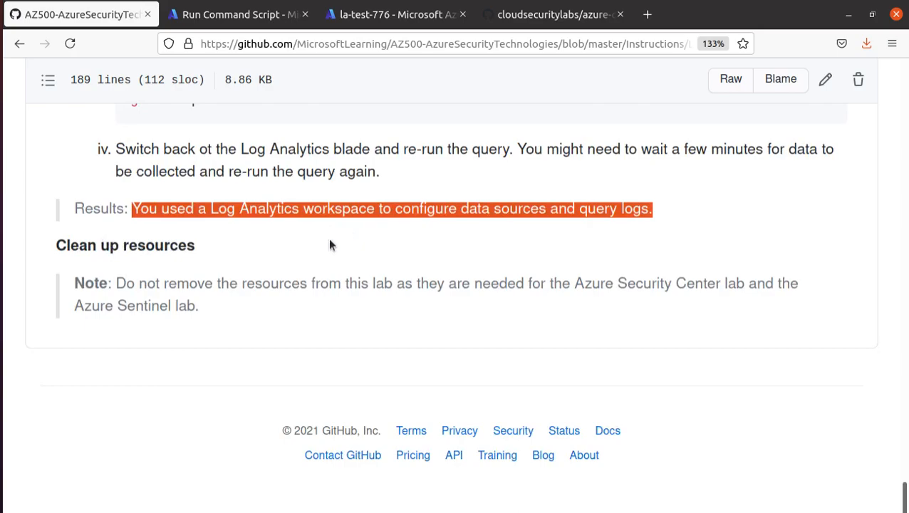
{"action": "scroll", "coordinate": [329, 245], "scroll_direction": "up", "scroll_amount": 20}
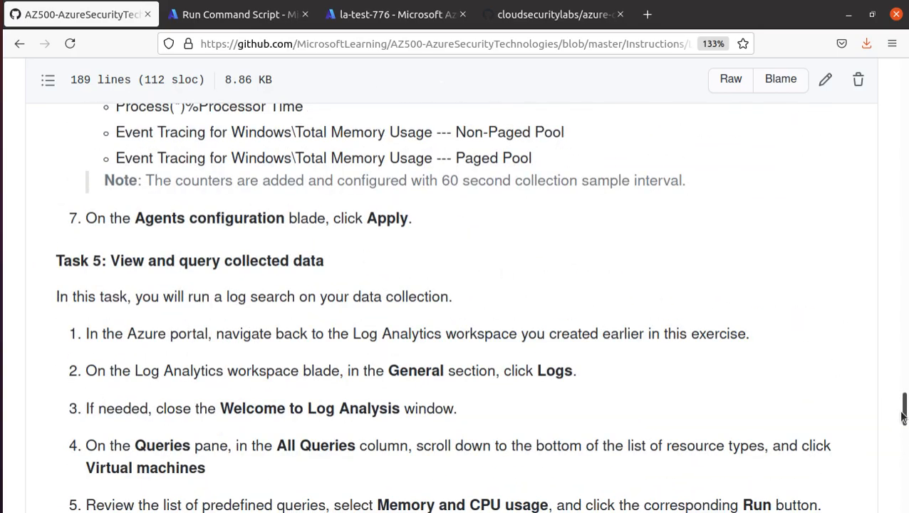
{"action": "left_click_drag", "start_coordinate": [903, 416], "coordinate": [903, 215]}
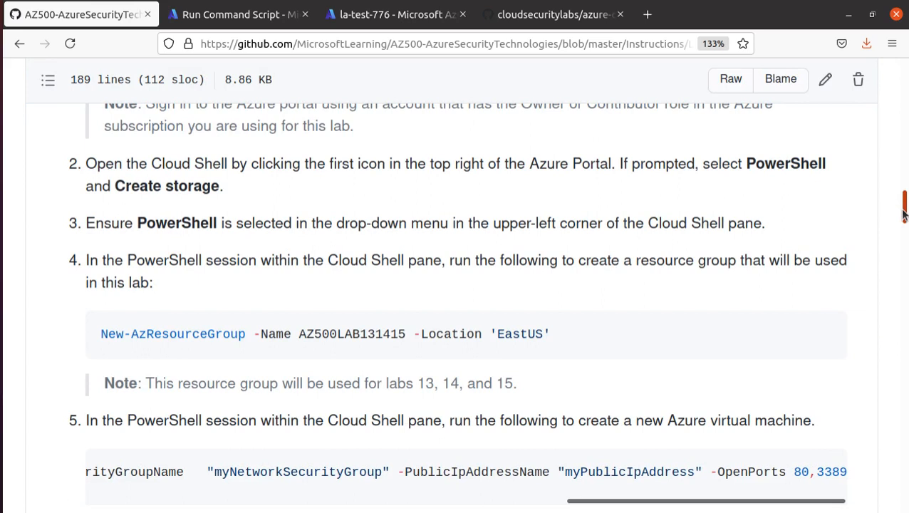
{"action": "left_click_drag", "start_coordinate": [903, 215], "coordinate": [903, 210]}
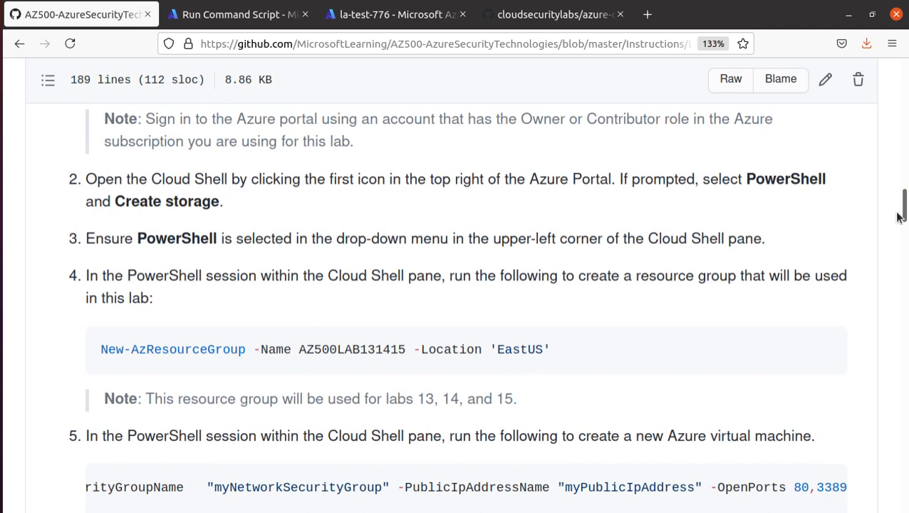